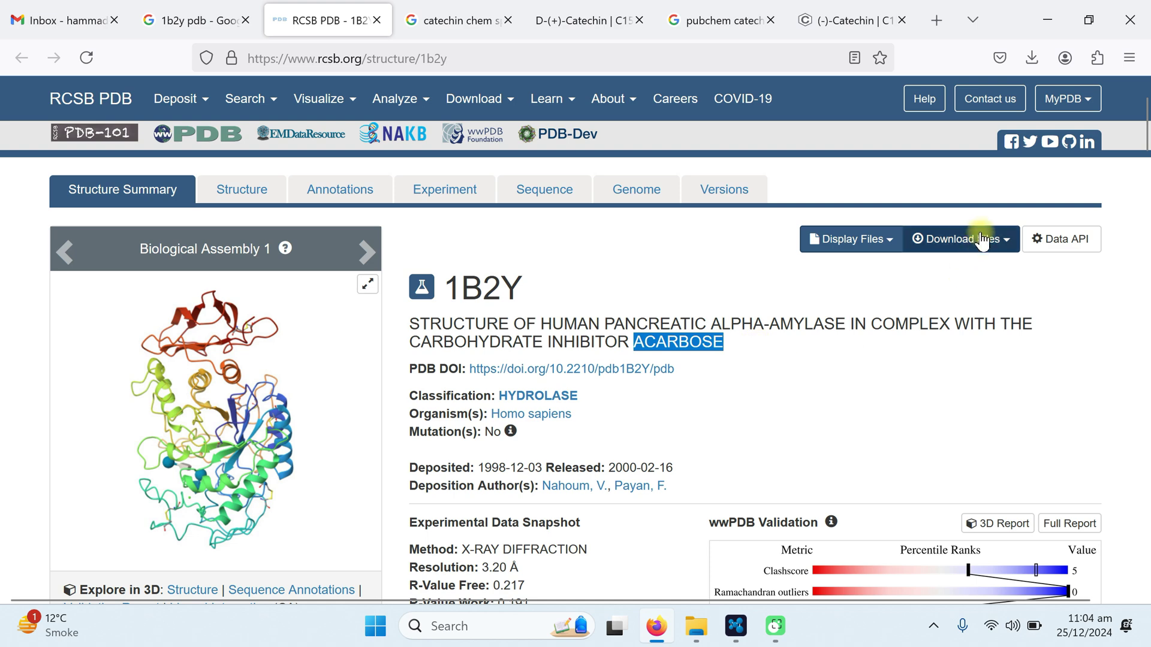
- Review the download formats for structure 1B2Y and the .mol download on ChemSpider's D-(+)-Catechin record
click(977, 239)
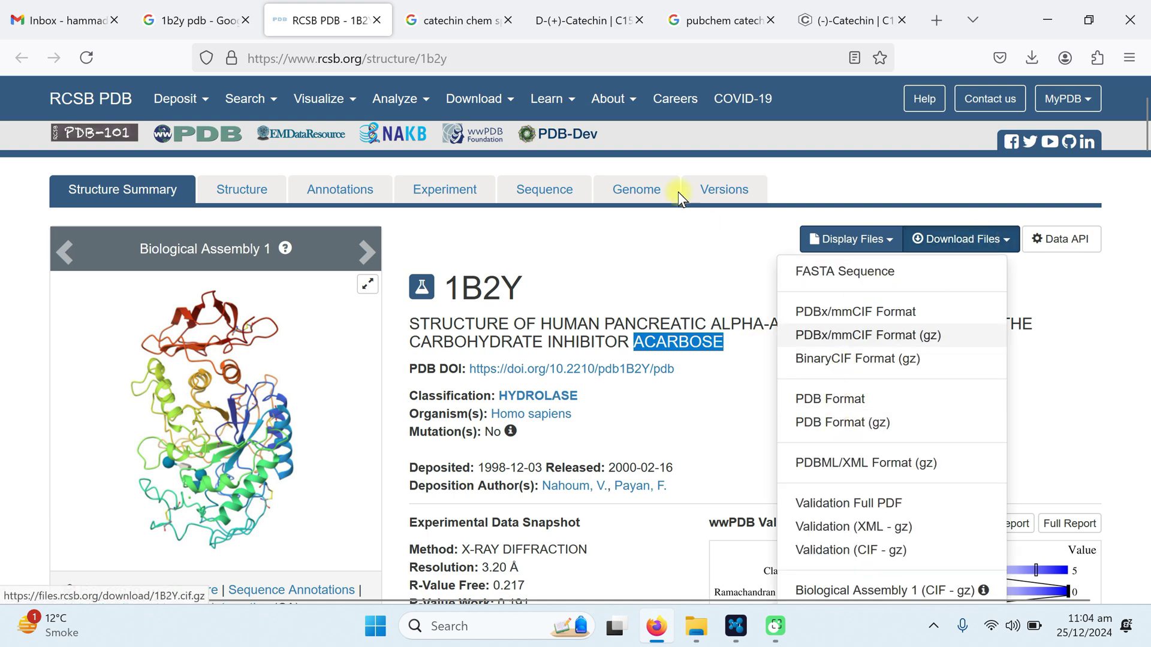
click(445, 18)
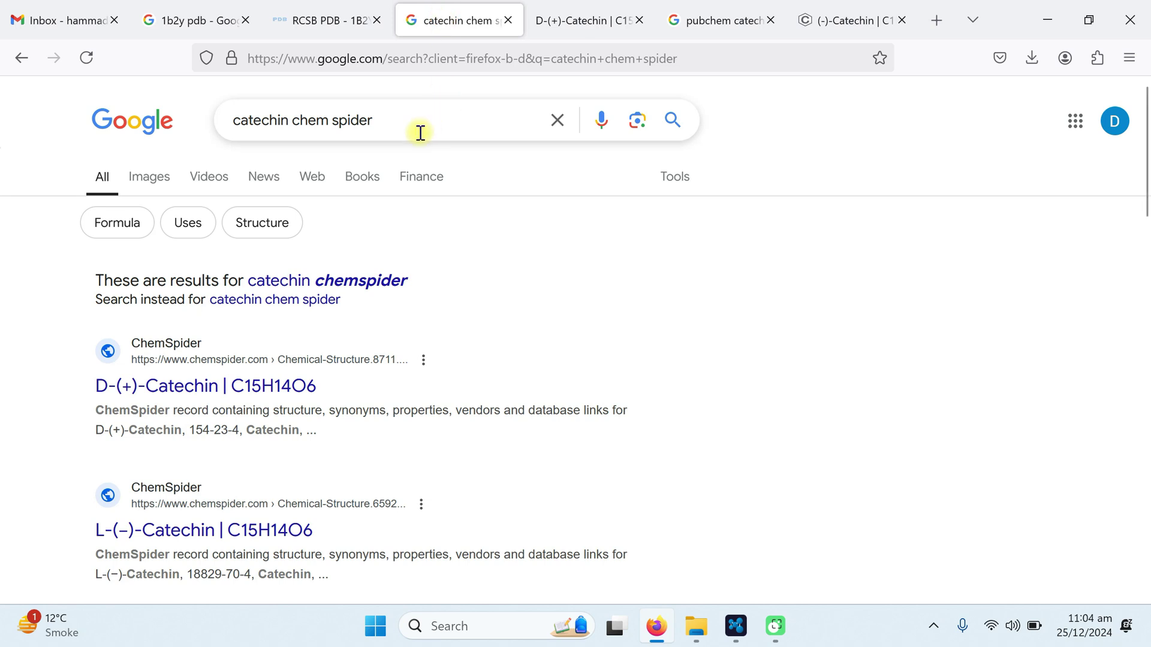
click(381, 125)
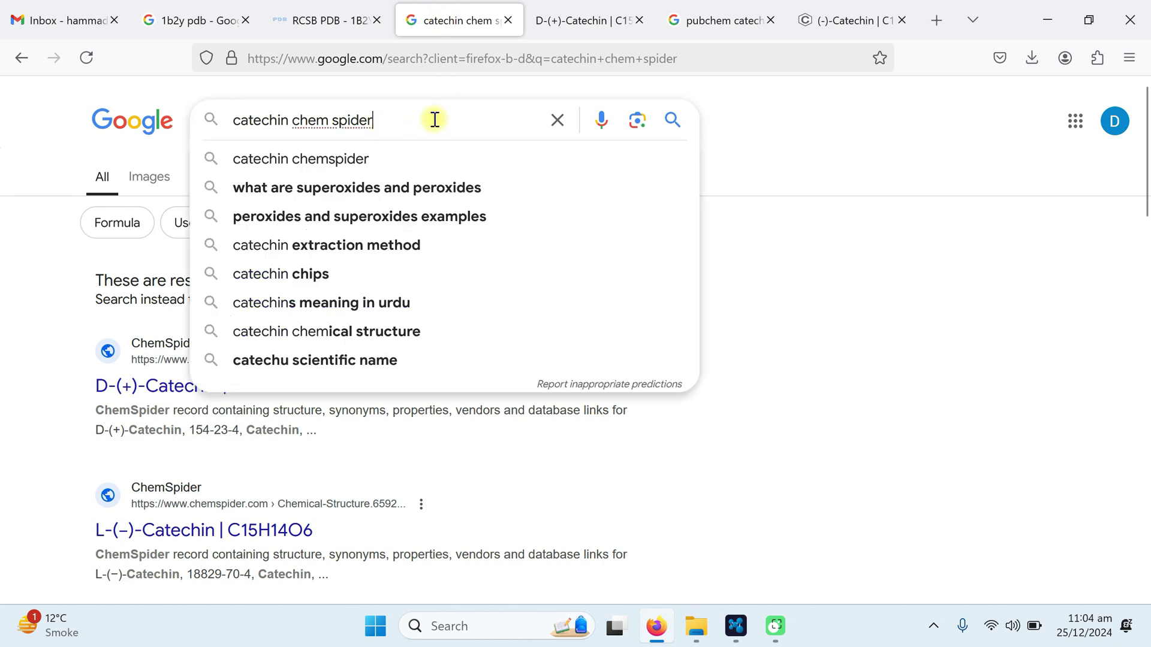
click(853, 267)
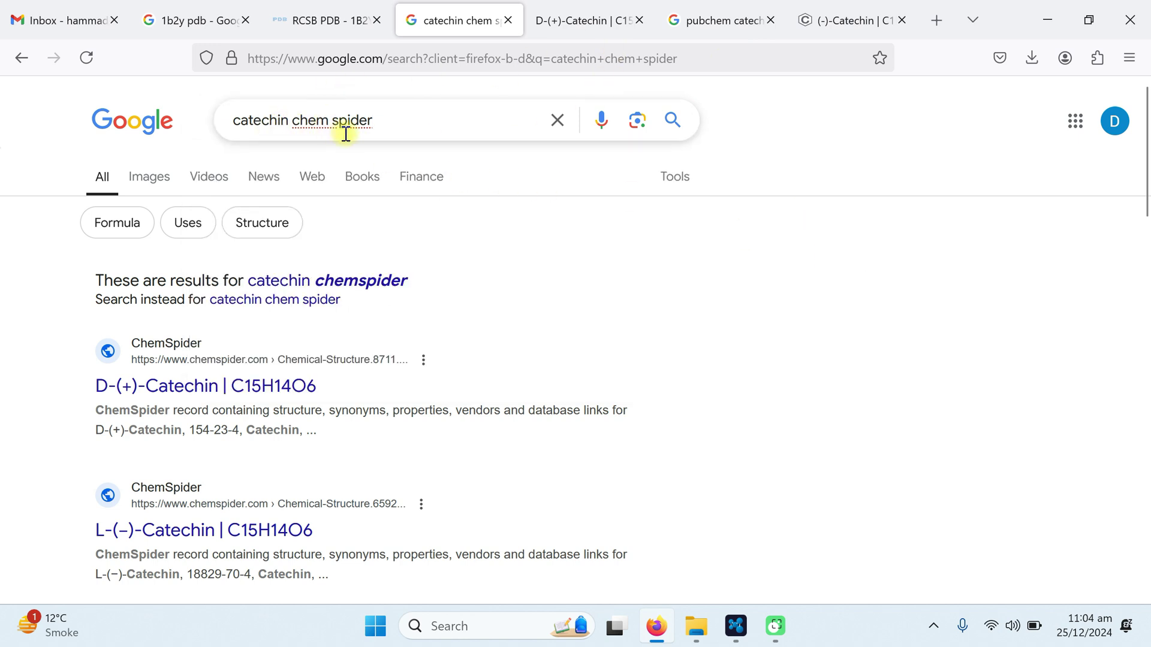
click(579, 18)
scroll(495, 327, up, 5)
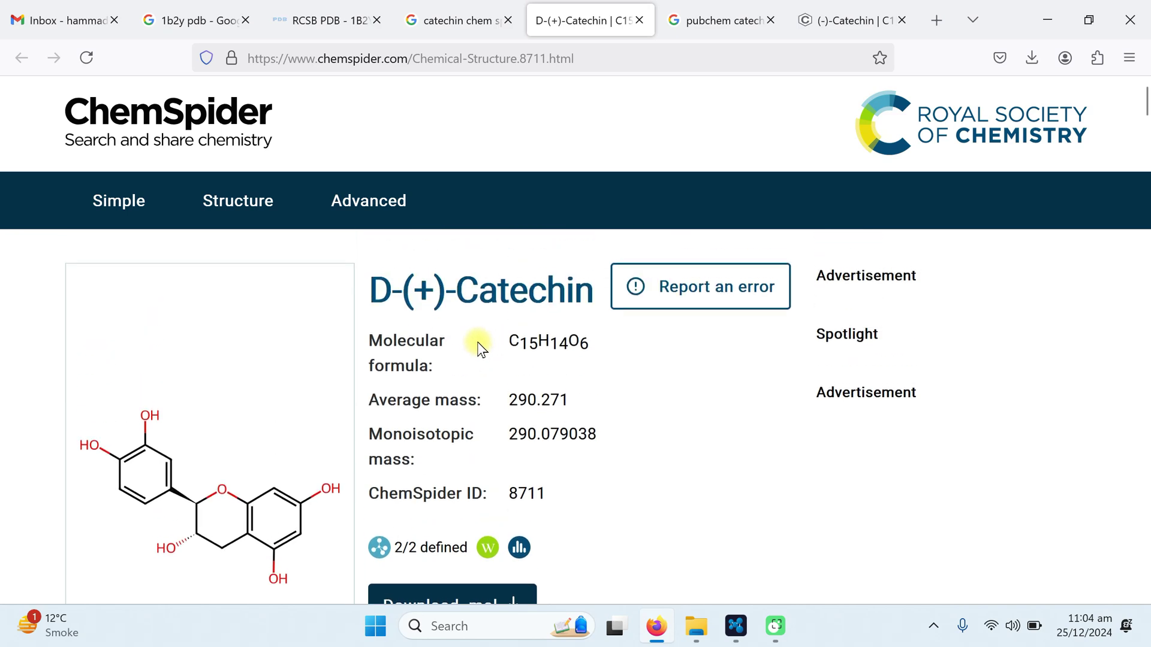
scroll(479, 347, down, 5)
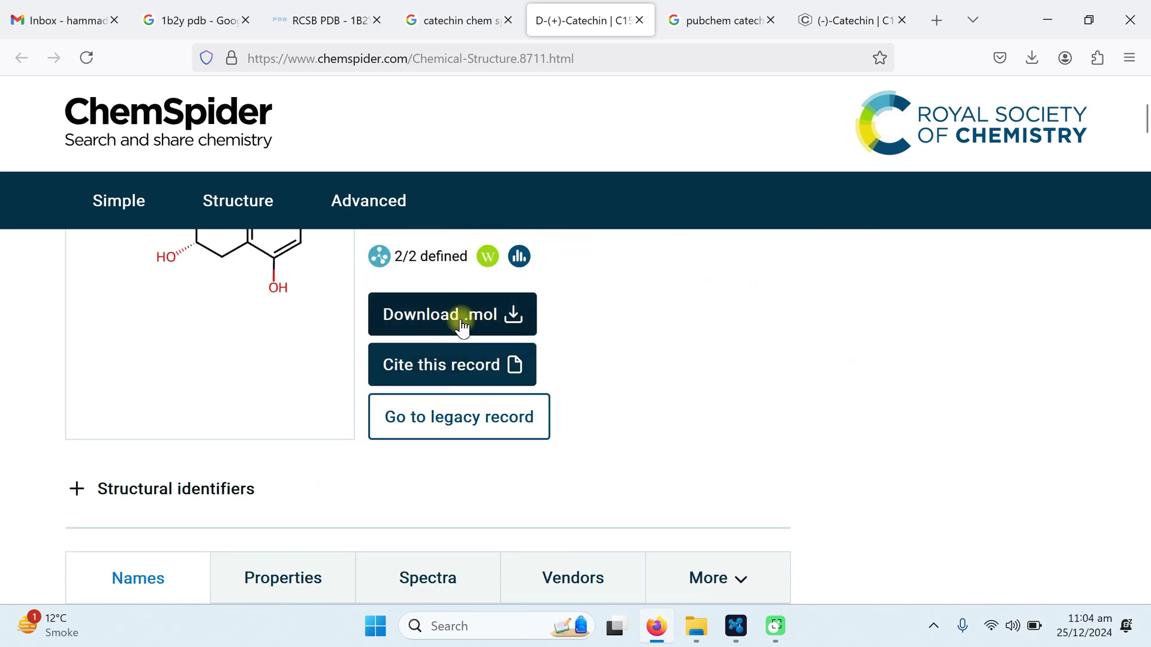
- Examine the file formats offered for download on PubChem's (-)-Catechin record, including the 3D Conformer section
click(719, 19)
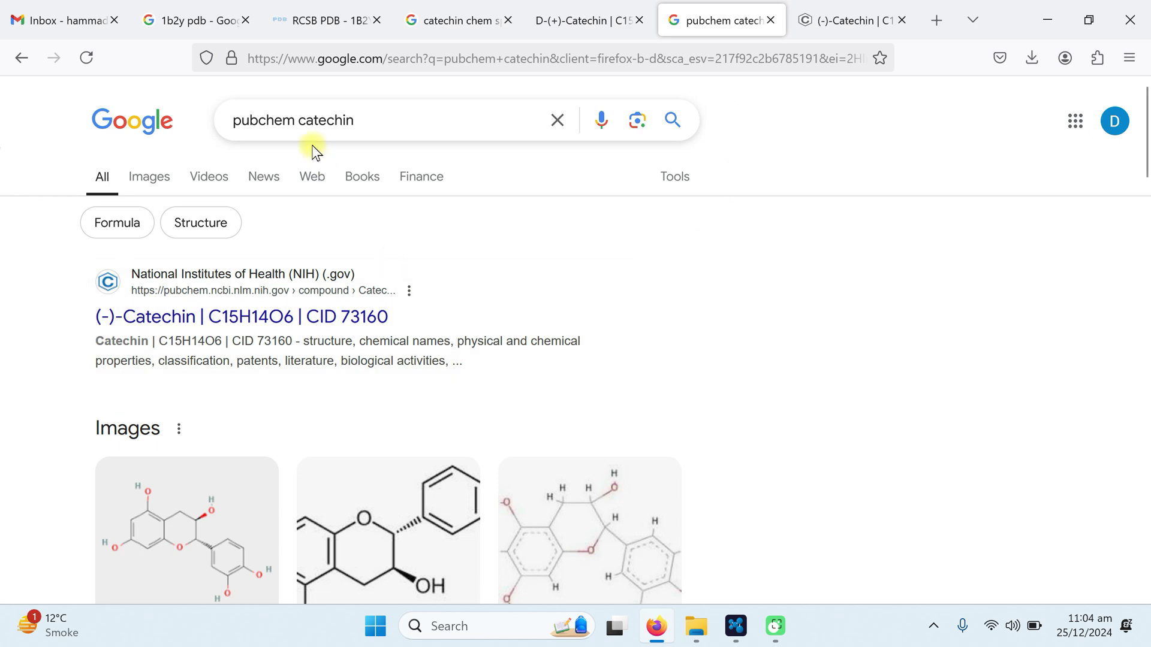
click(830, 24)
scroll(282, 360, down, 3)
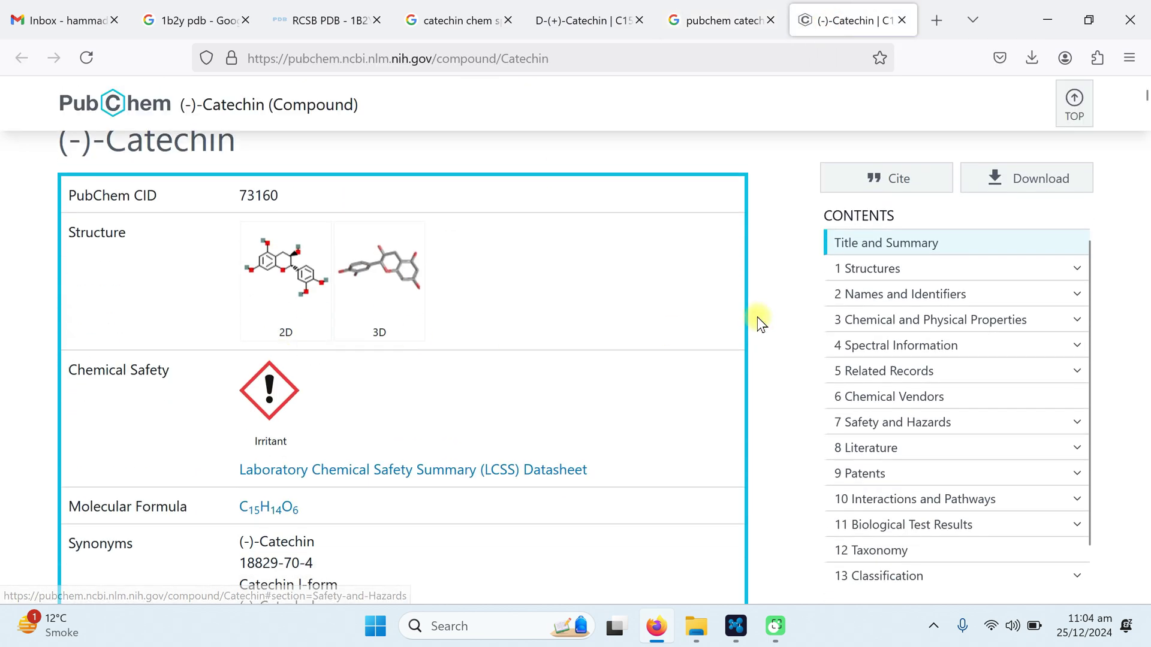
click(1021, 186)
scroll(392, 357, down, 5)
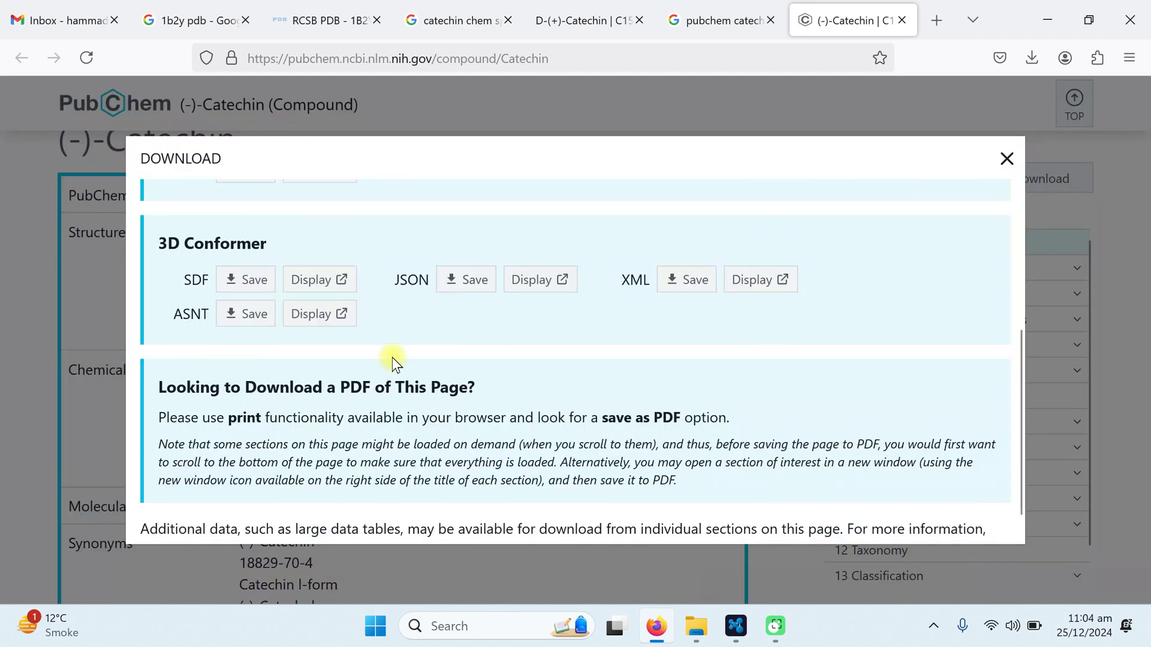
scroll(282, 391, up, 5)
scroll(276, 396, down, 4)
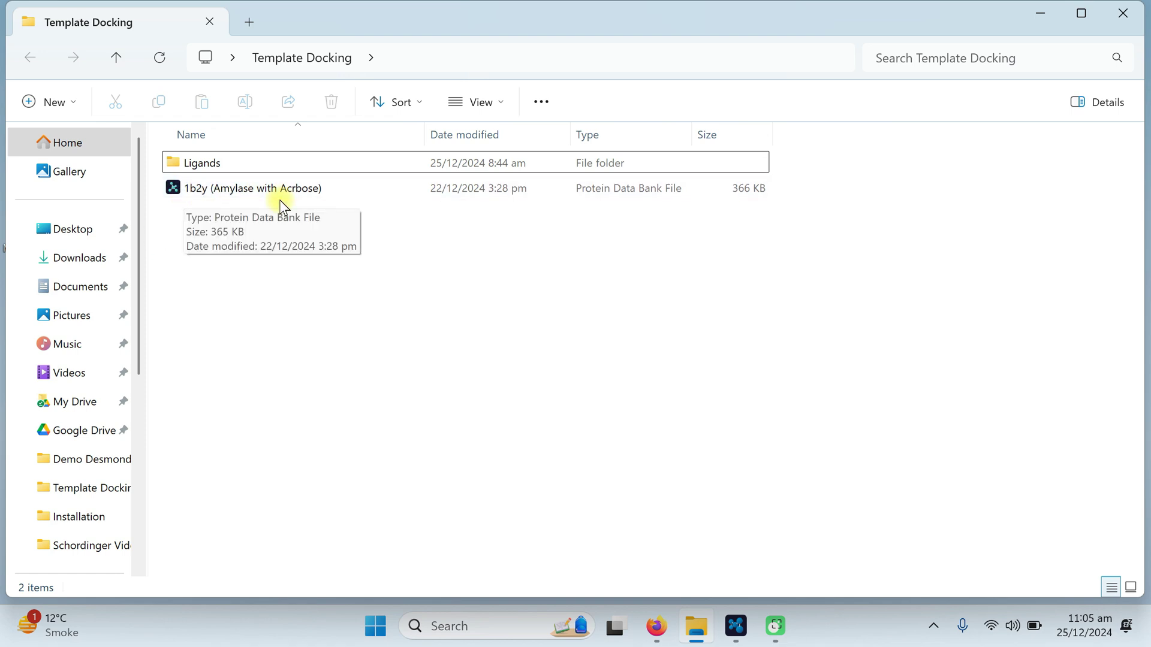
- Check the ligand files in the Ligands subfolder of the Template Docking folder, and close the file window
click(195, 161)
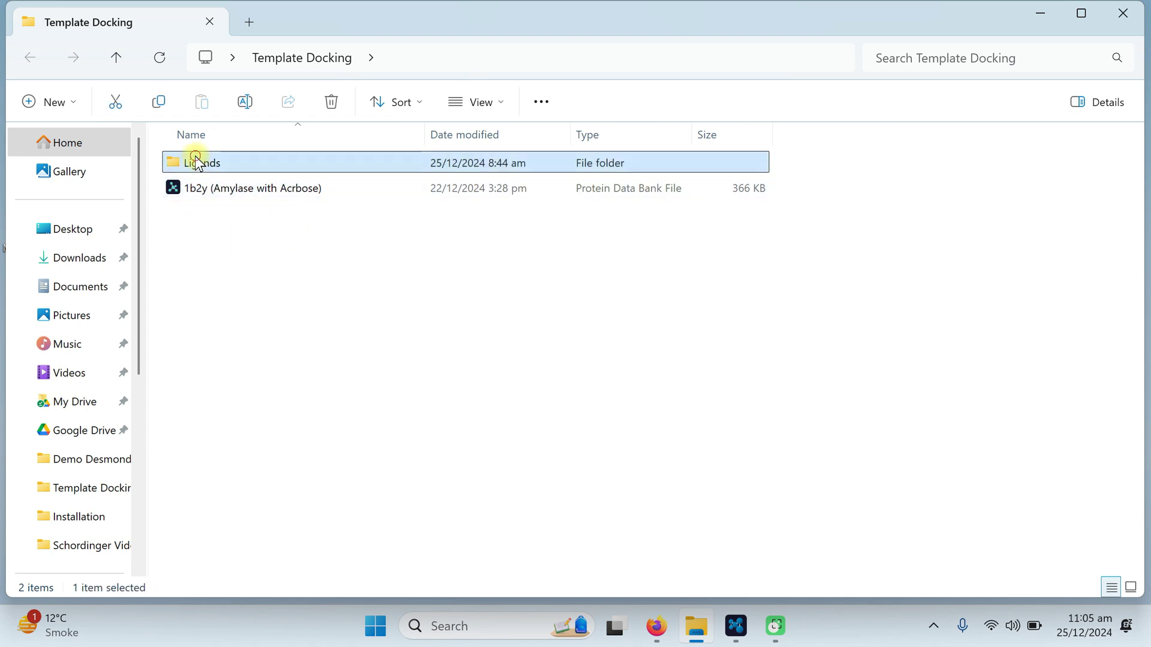
double_click(195, 160)
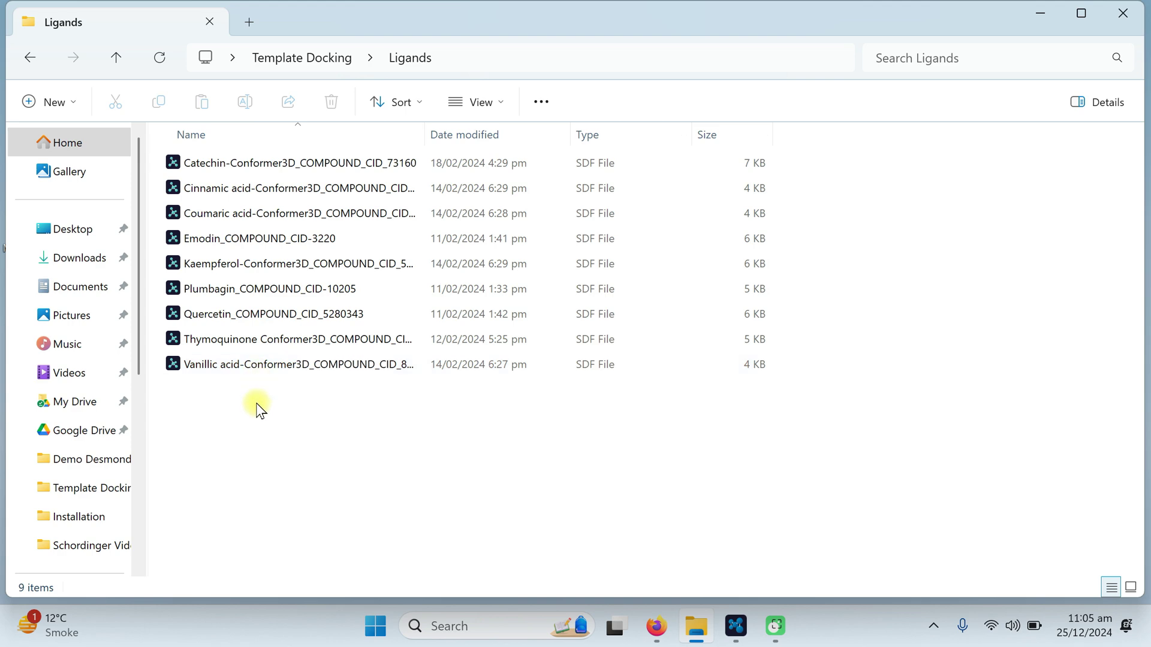
click(116, 57)
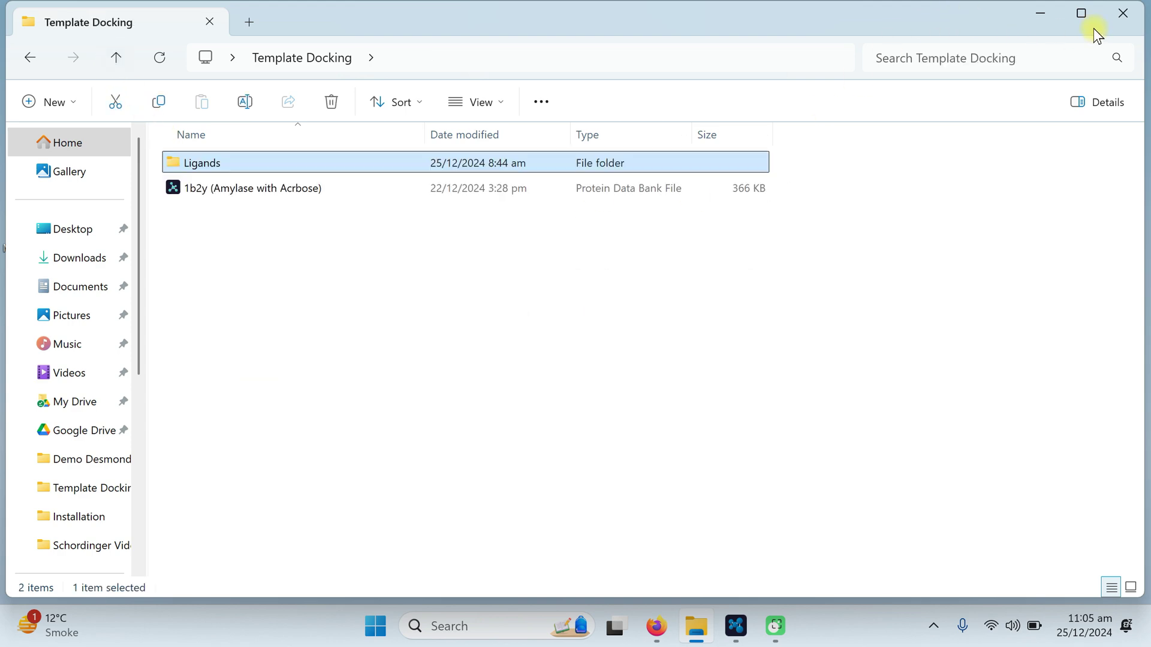
click(1123, 12)
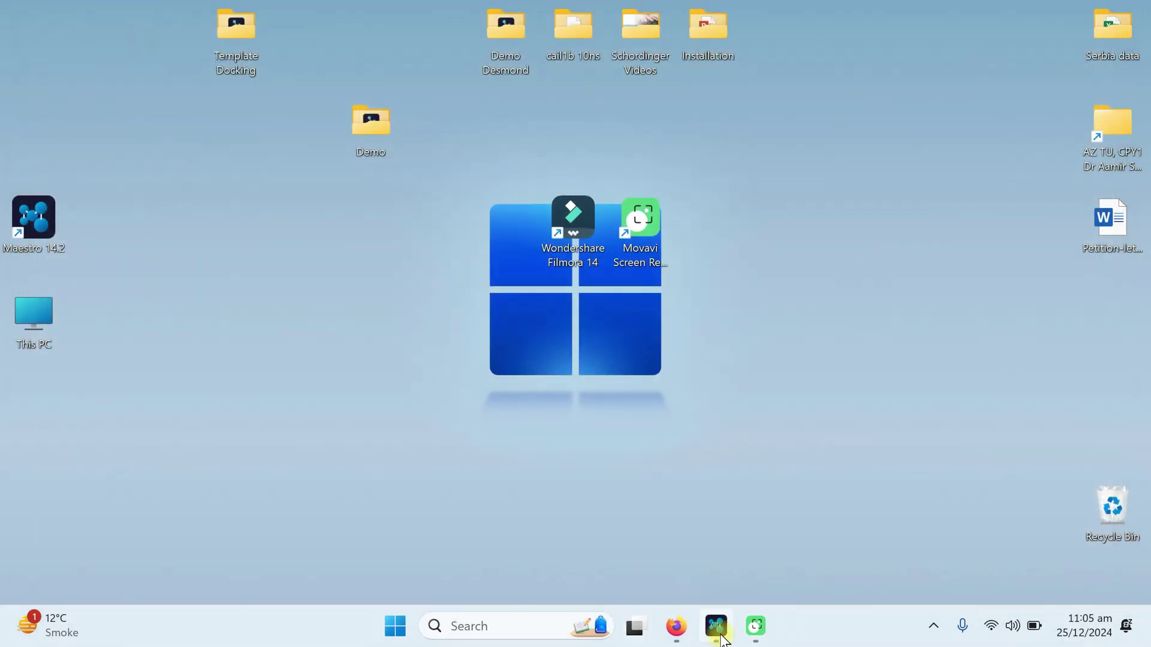
- Switch to Maestro and change the working directory to the Template Docking folder on the Desktop
click(719, 633)
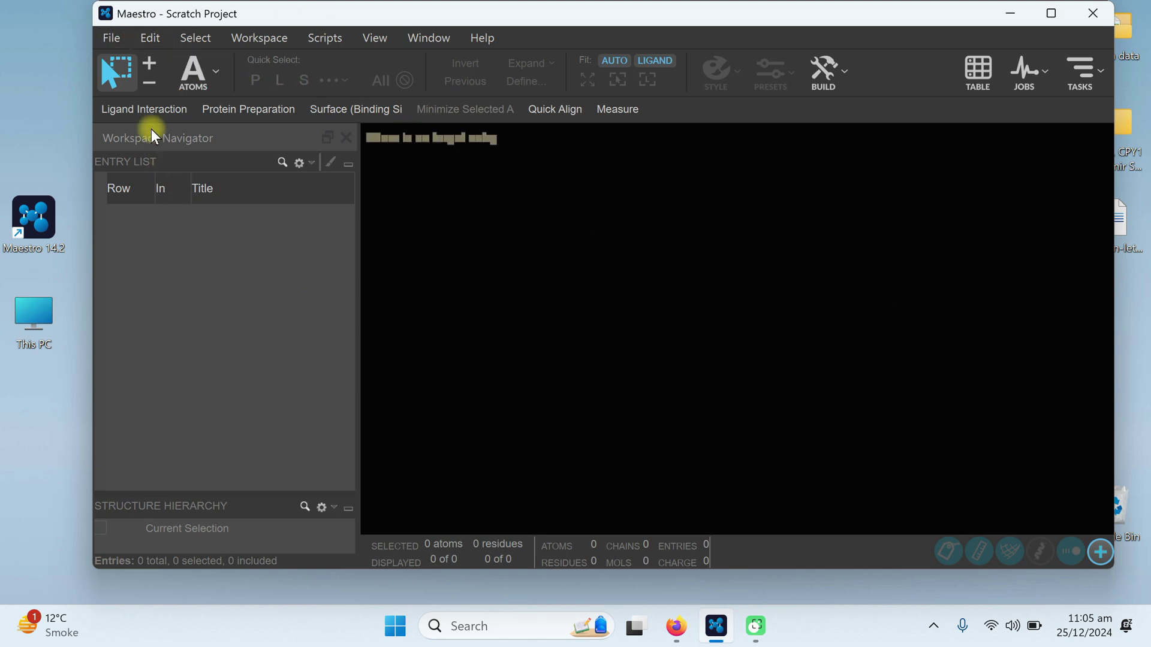
click(107, 40)
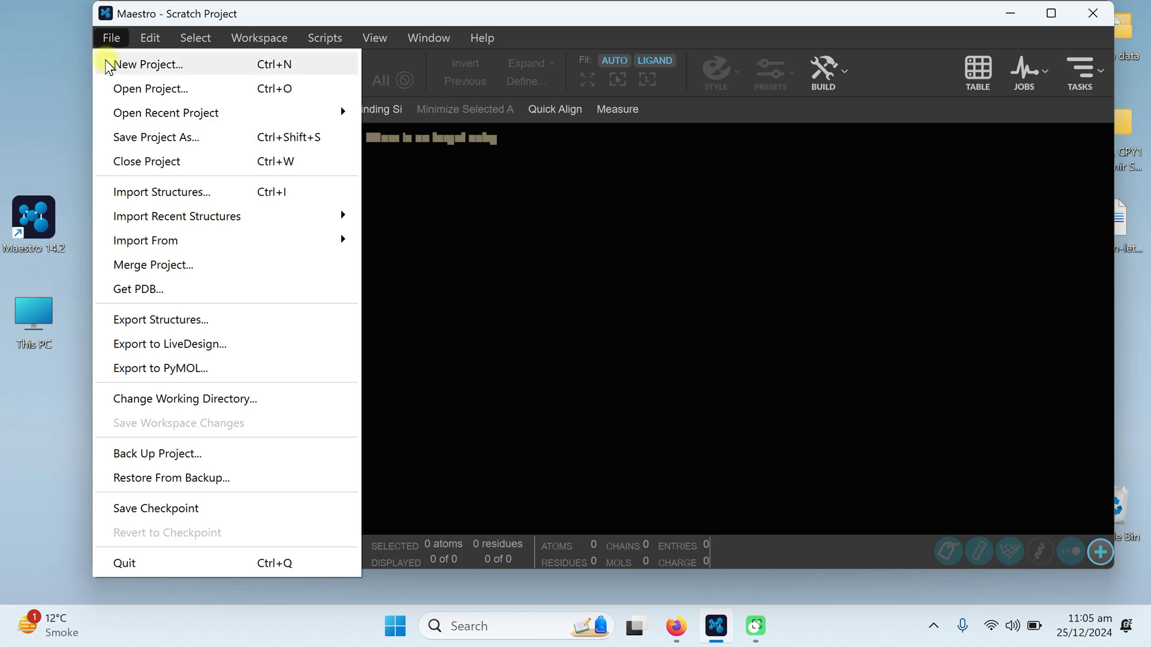
click(171, 401)
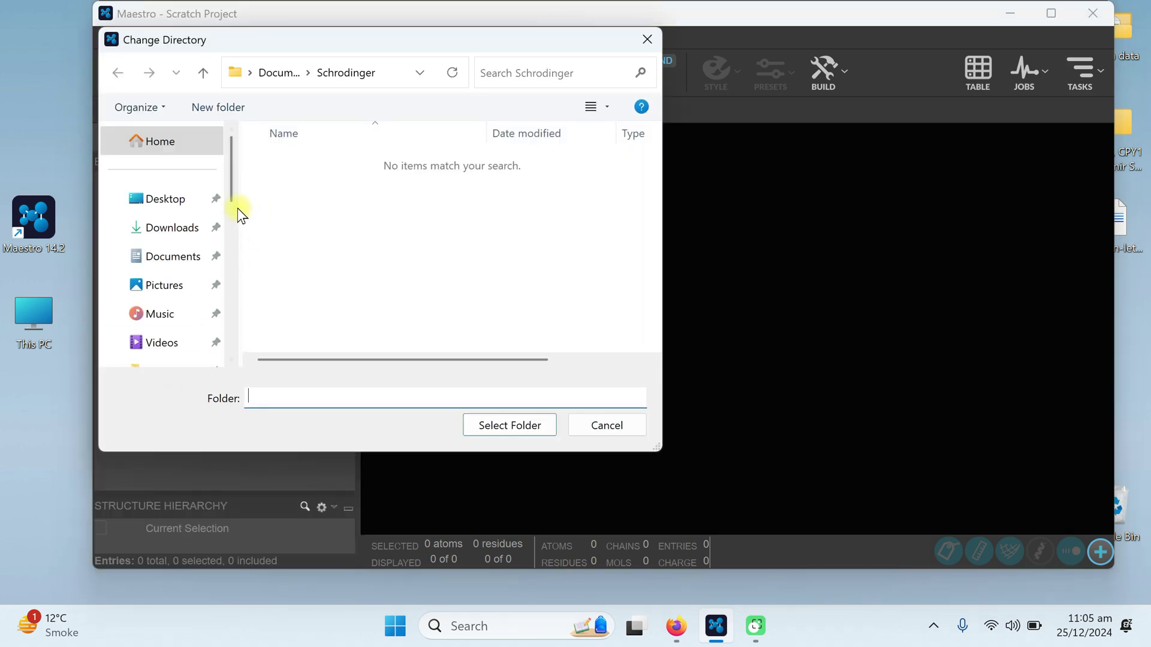
click(178, 201)
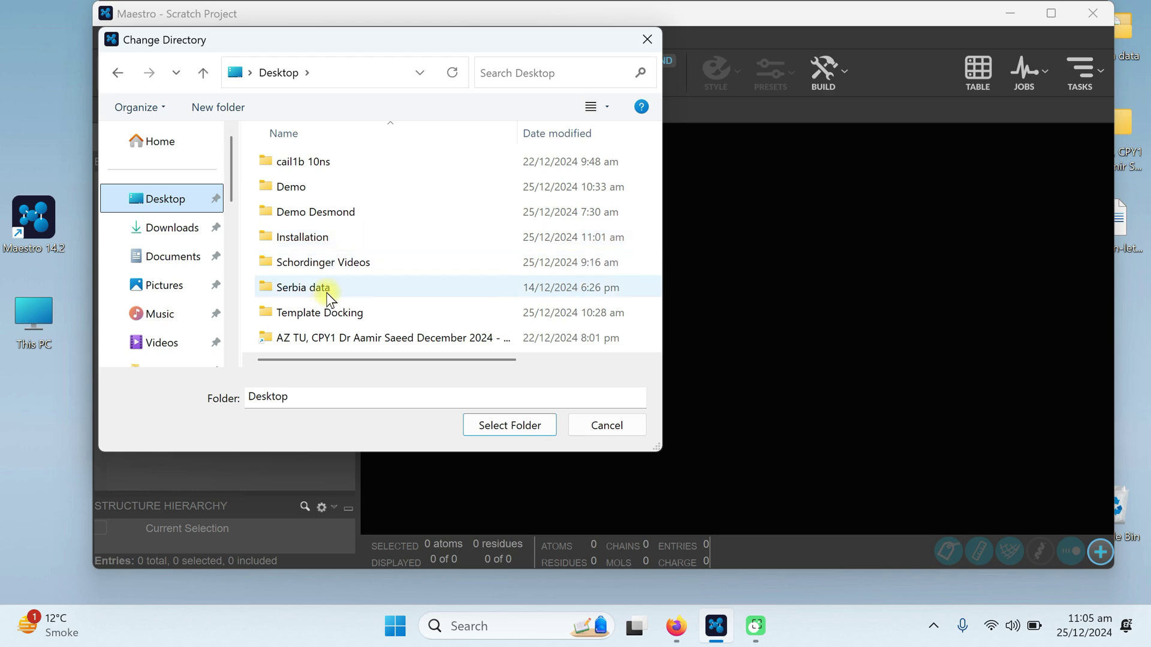
click(341, 318)
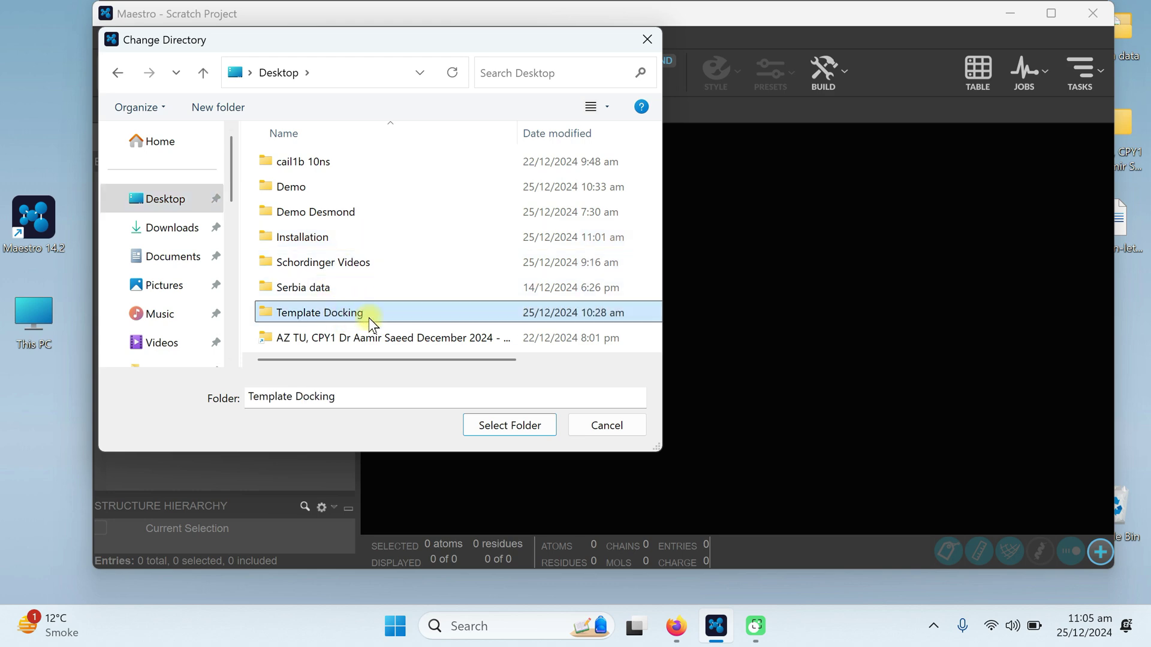
click(500, 426)
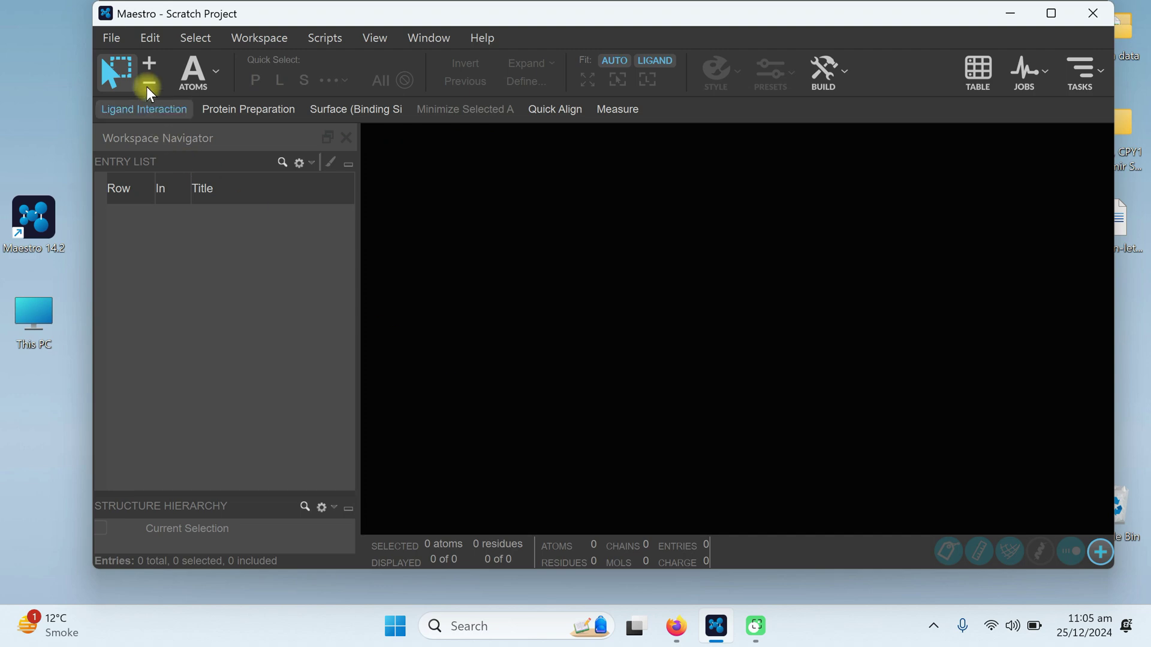
- Create a new project named Template Docking in the working directory
click(105, 34)
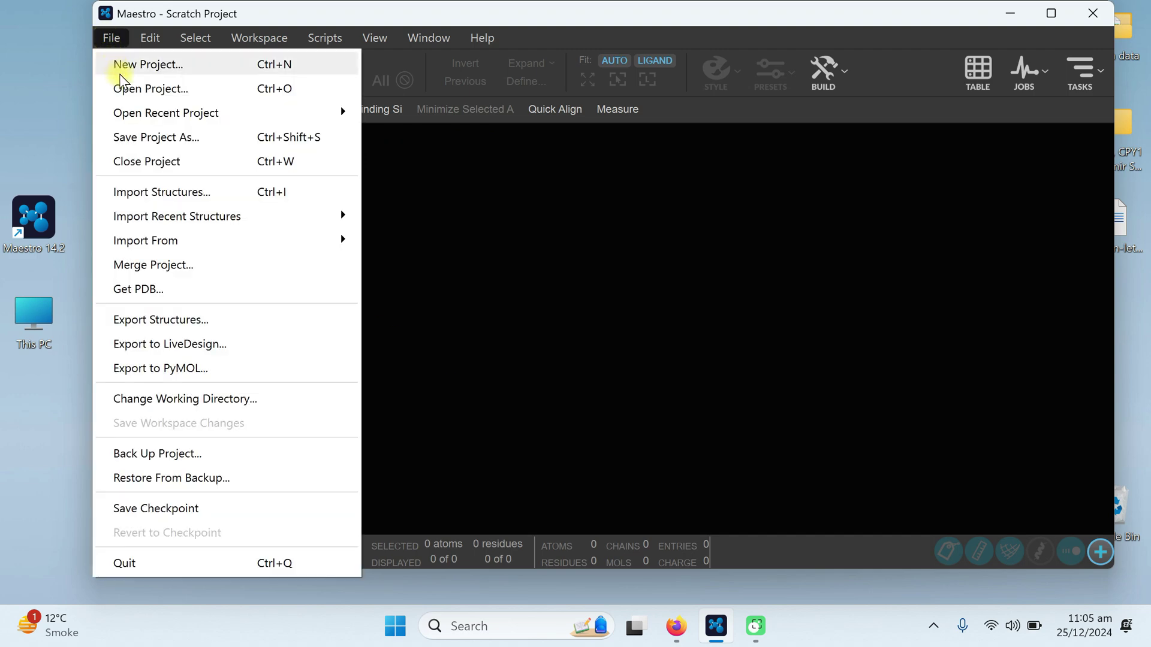
click(127, 71)
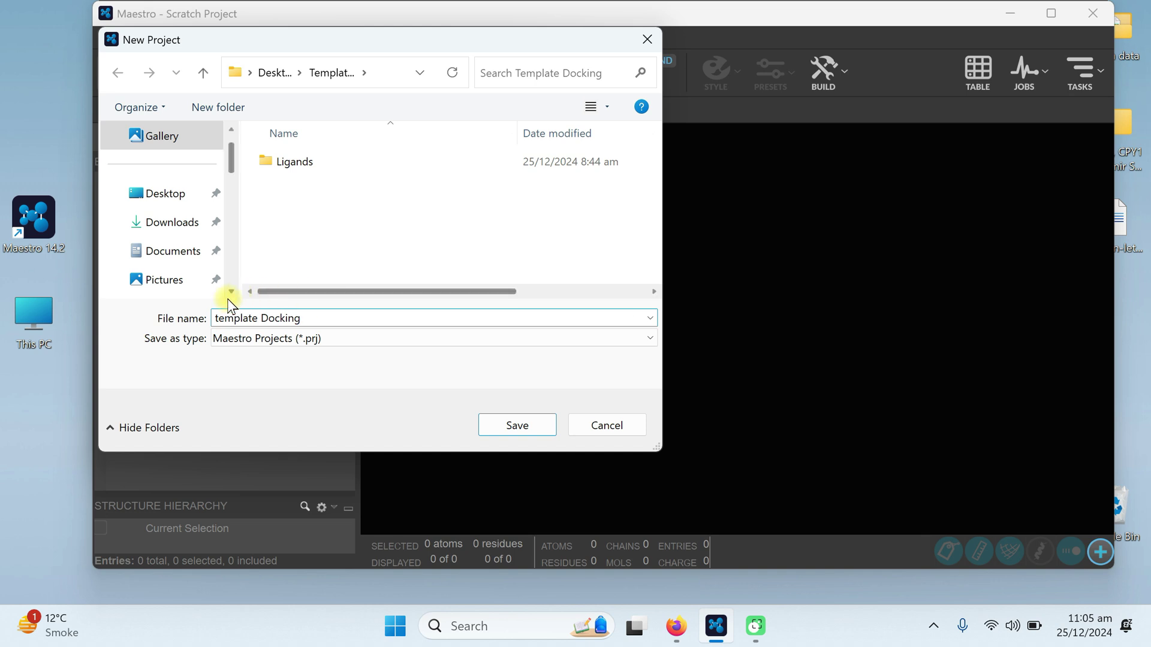
click(221, 318)
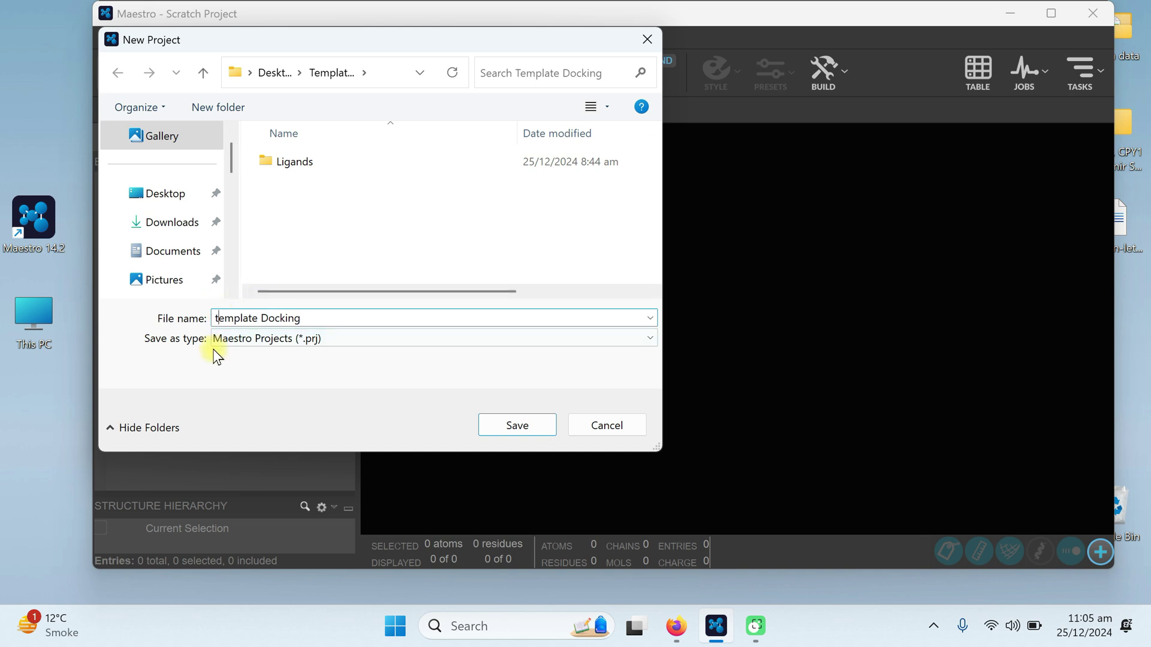
key(BackSpace)
text(T)
click(520, 427)
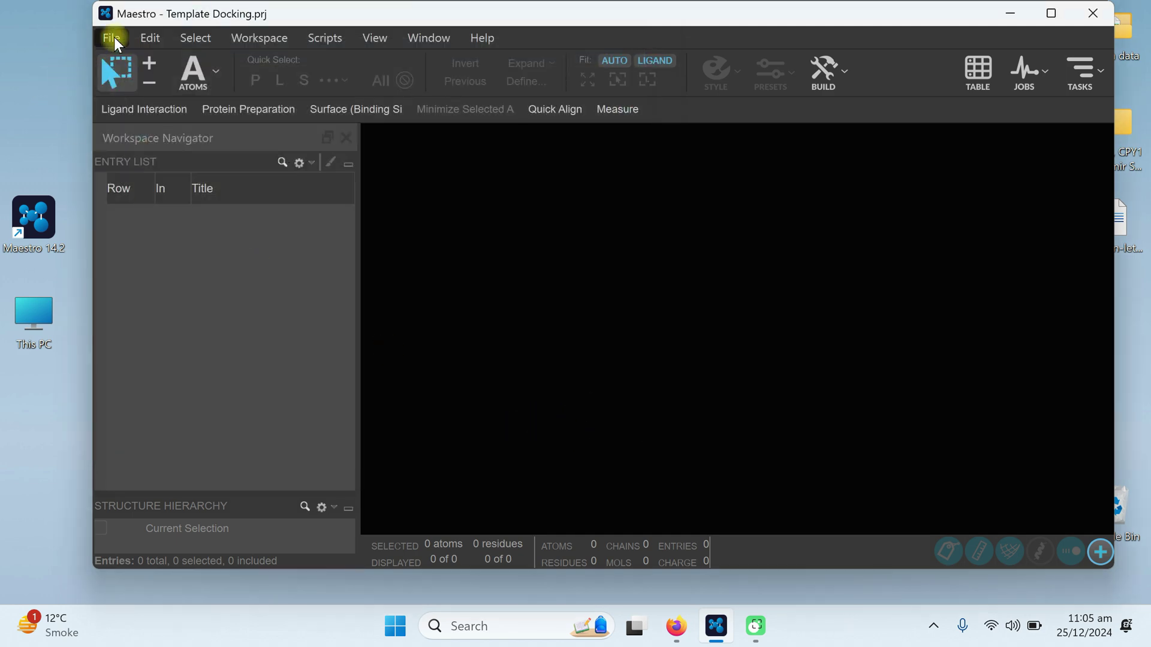
- Import the structure file 1b2y (Amylase with Acrbose) from the Template Docking folder on the Desktop and dismiss the notification
click(116, 42)
click(138, 190)
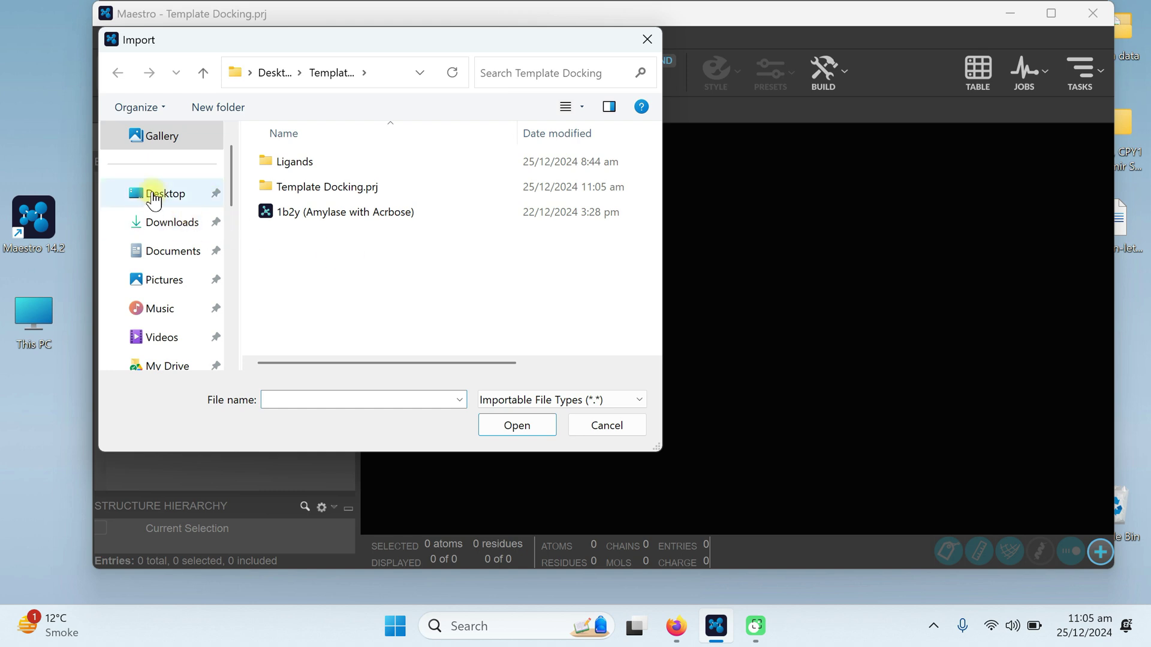
click(154, 195)
click(317, 318)
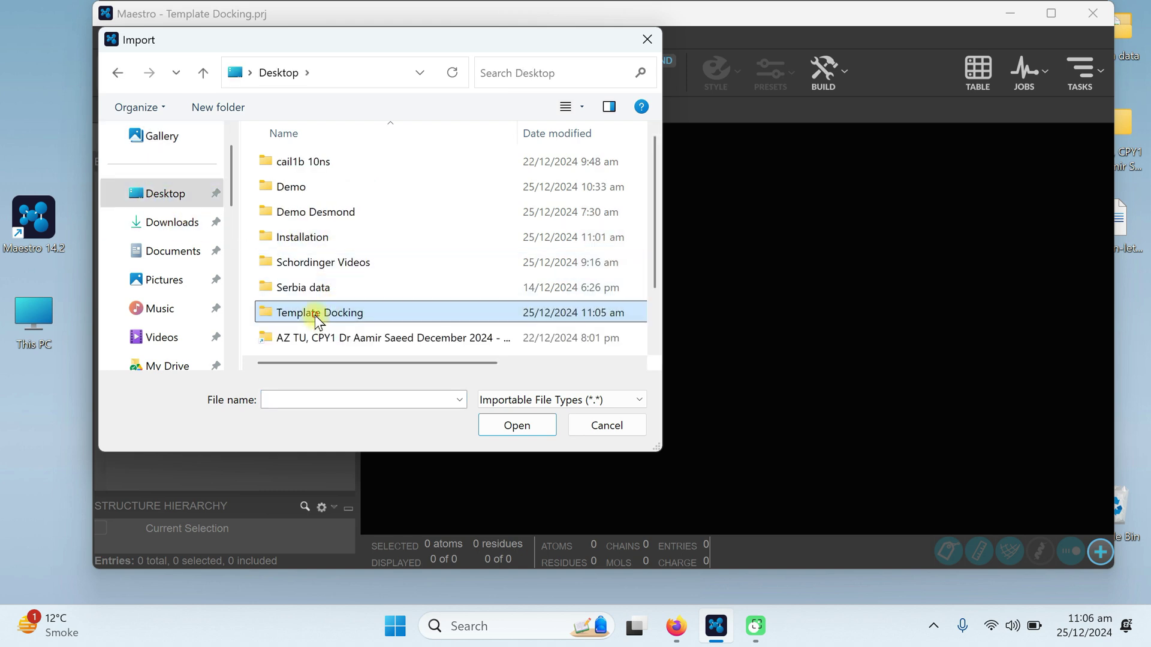
double_click(316, 318)
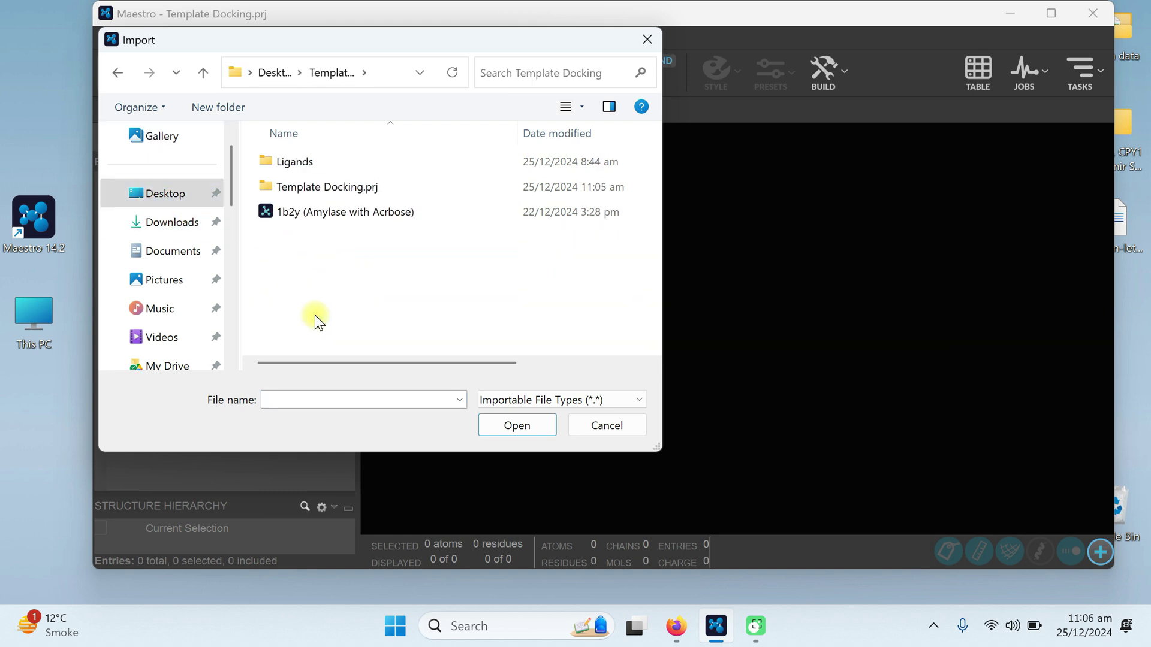
click(279, 212)
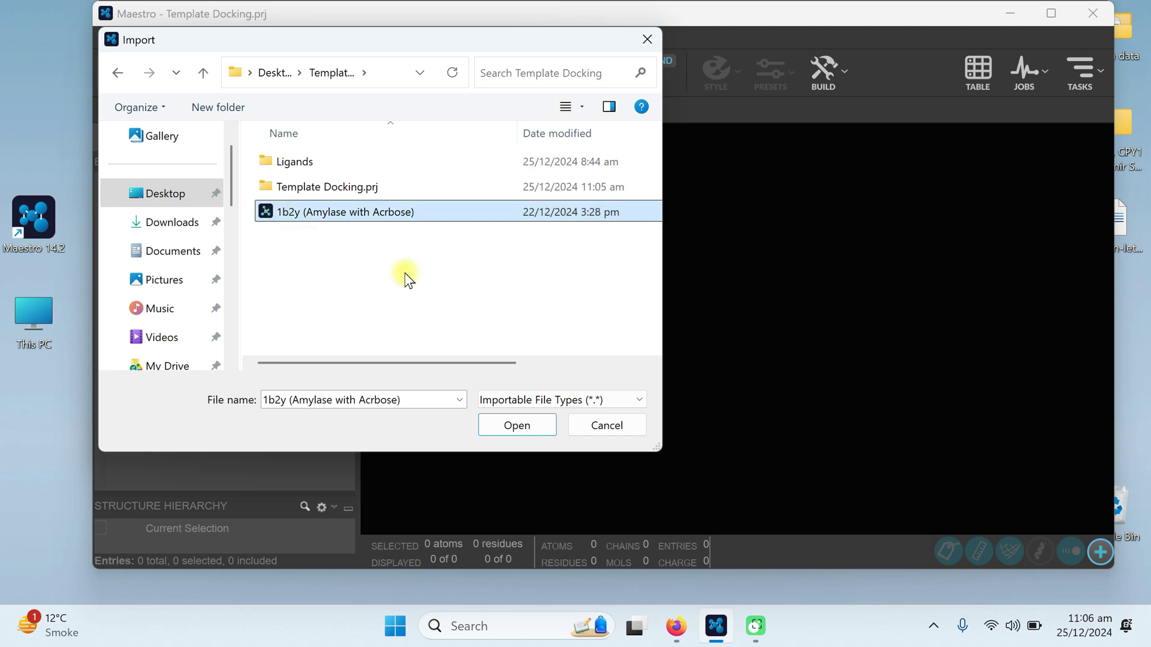
click(506, 428)
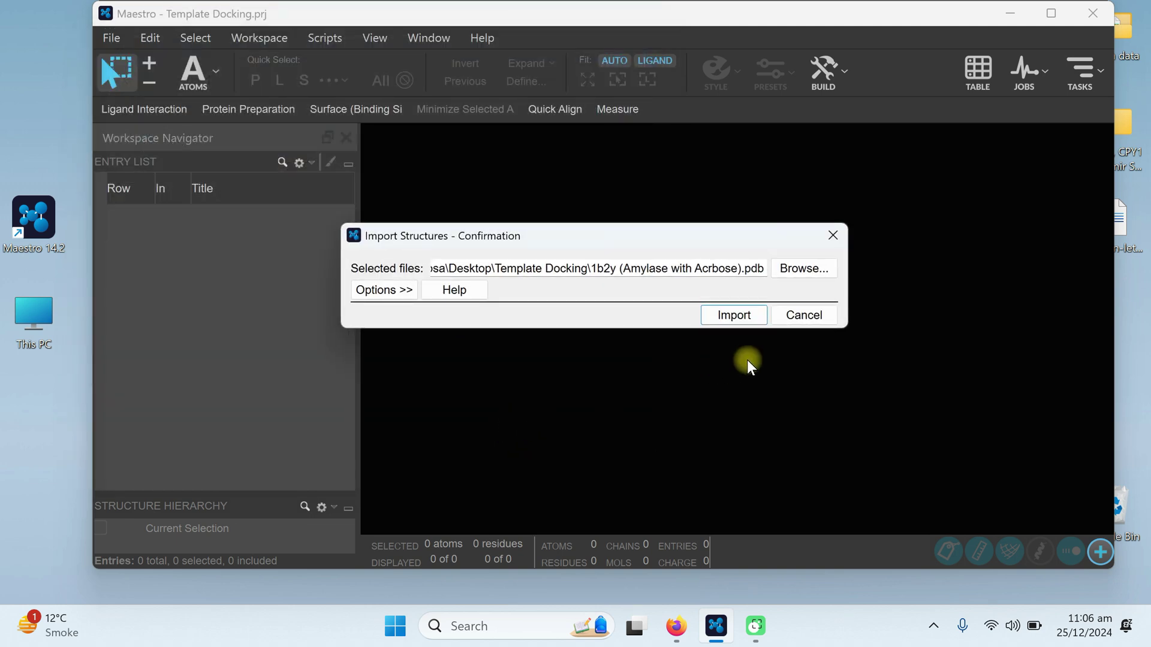
click(735, 315)
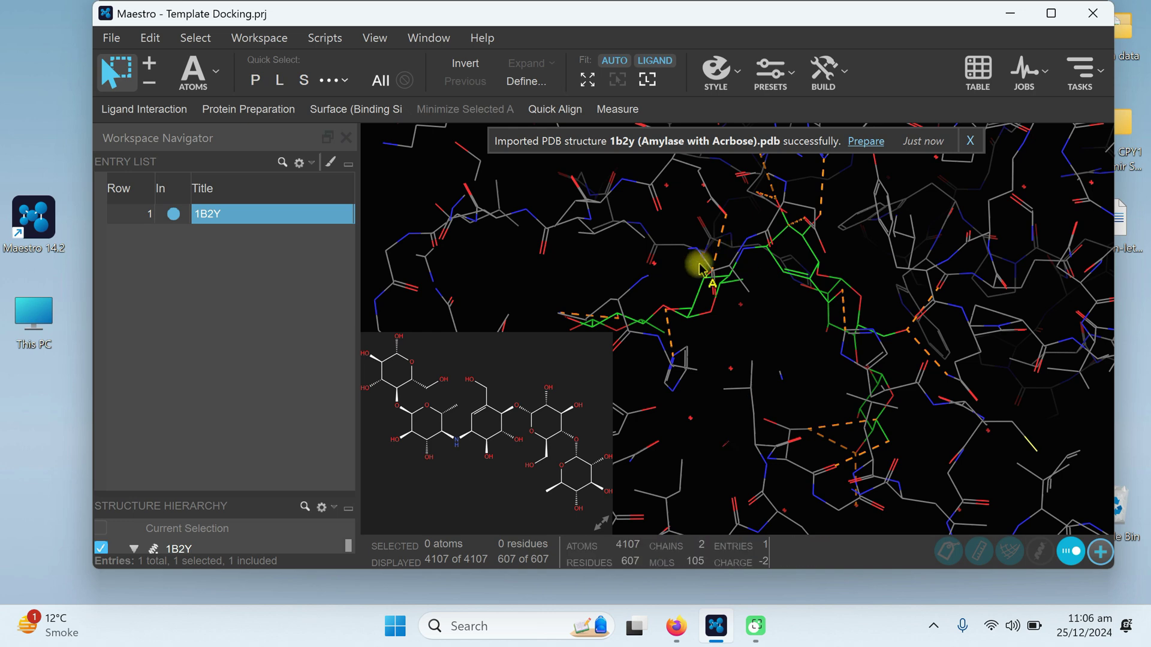
click(969, 141)
- Try the Ligand Sites - Cartoon preset on the 1B2Y structure and return it to the Maestro Default preset
click(771, 73)
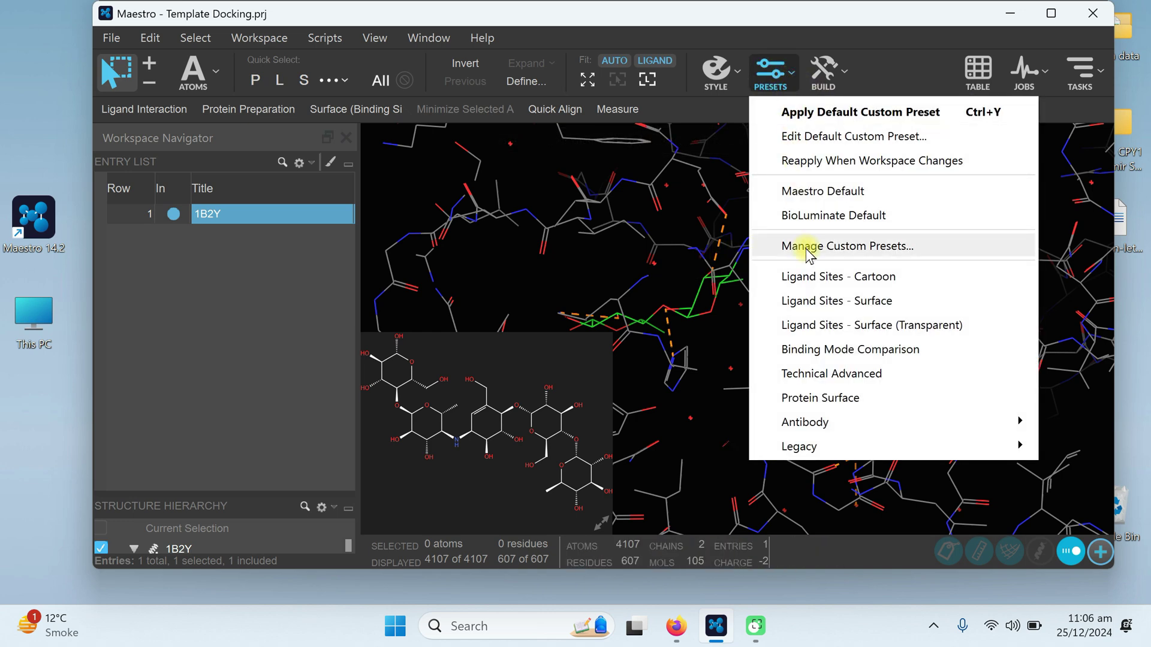
click(811, 278)
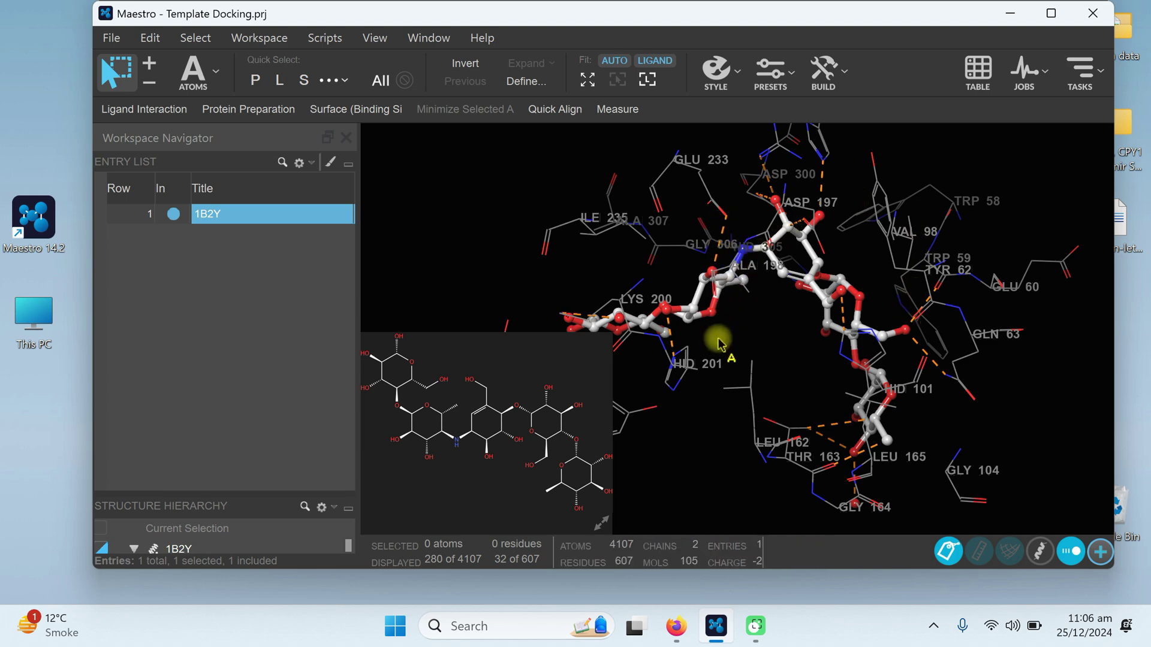
click(779, 72)
click(803, 191)
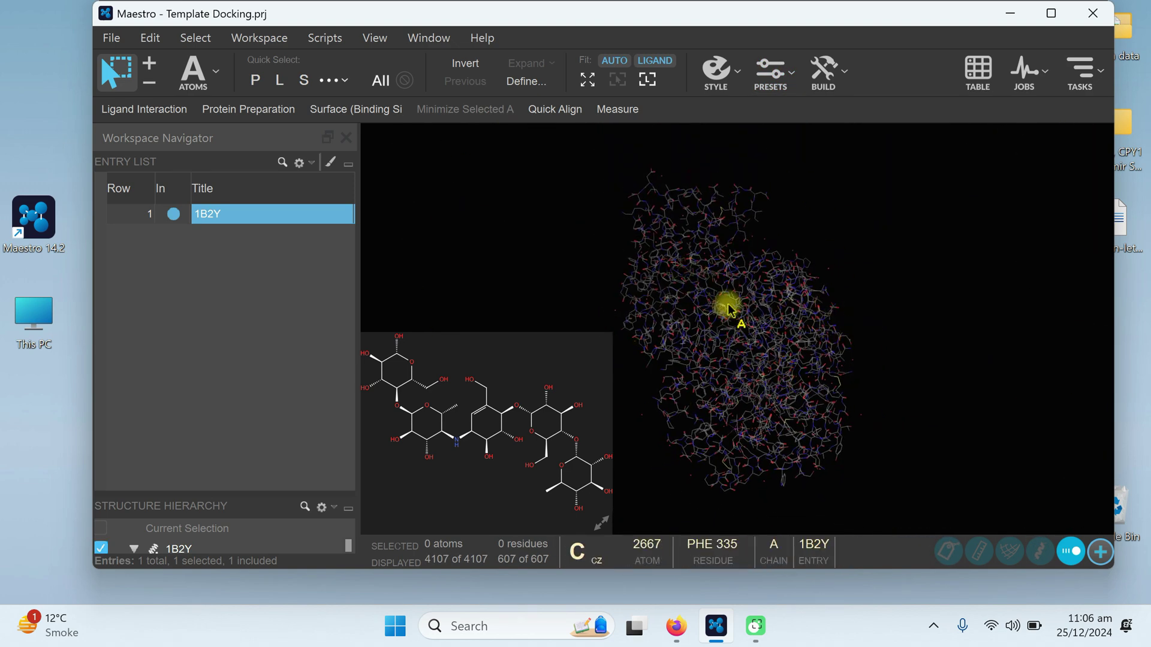
- Apply the Ligand Sites - Cartoon preset to the 1B2Y structure
click(781, 76)
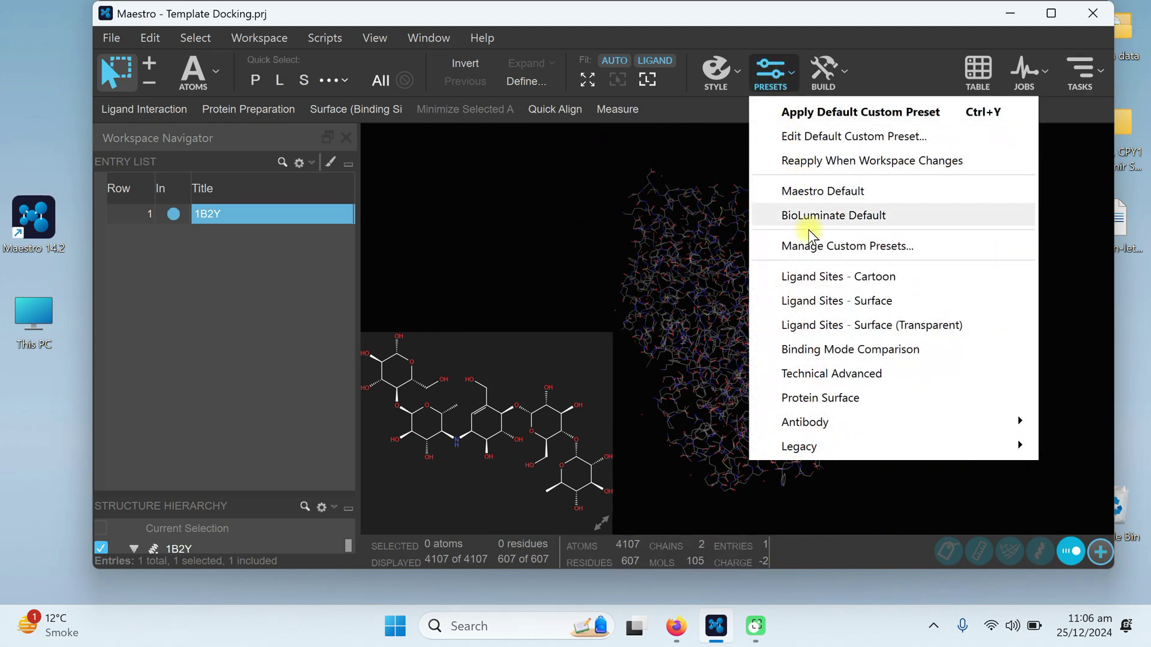
click(814, 279)
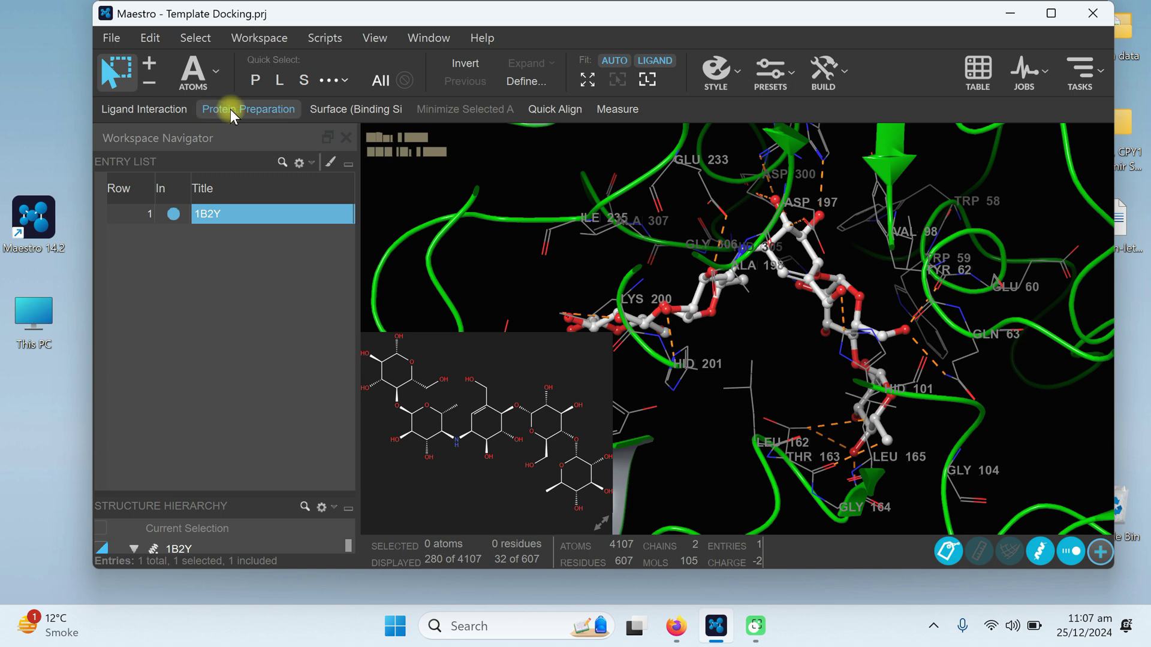
- Run the Protein Preparation Workflow on the included 1B2Y entry with preprocessing, H-bond optimization, and minimization and water deletion enabled
click(1067, 90)
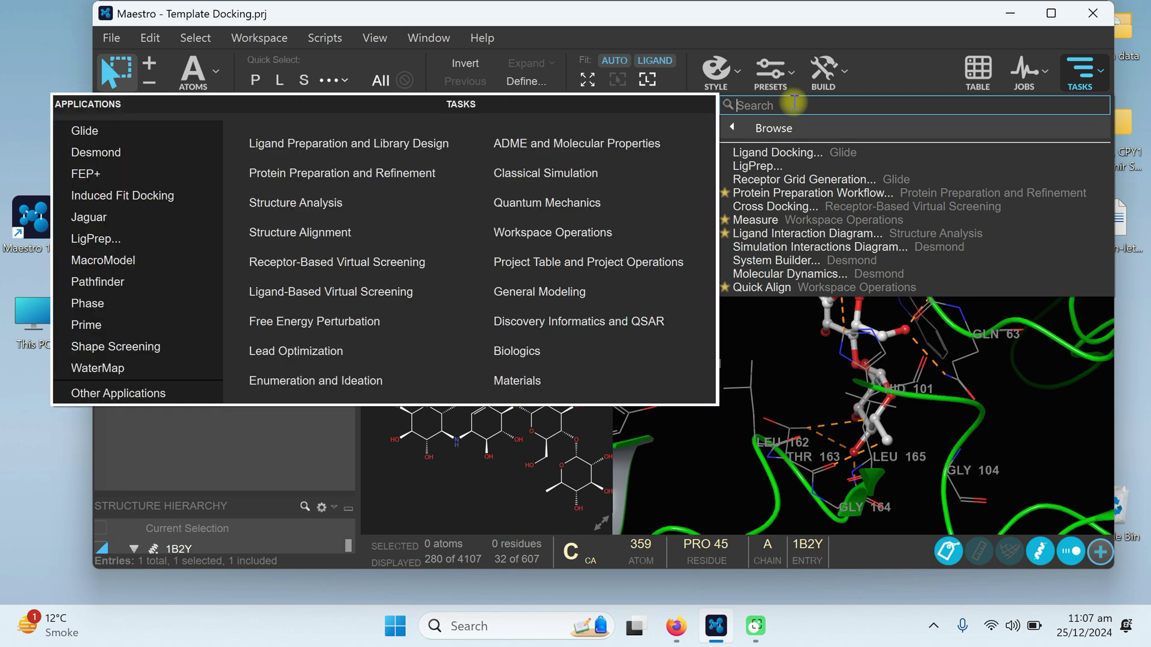
text(protein)
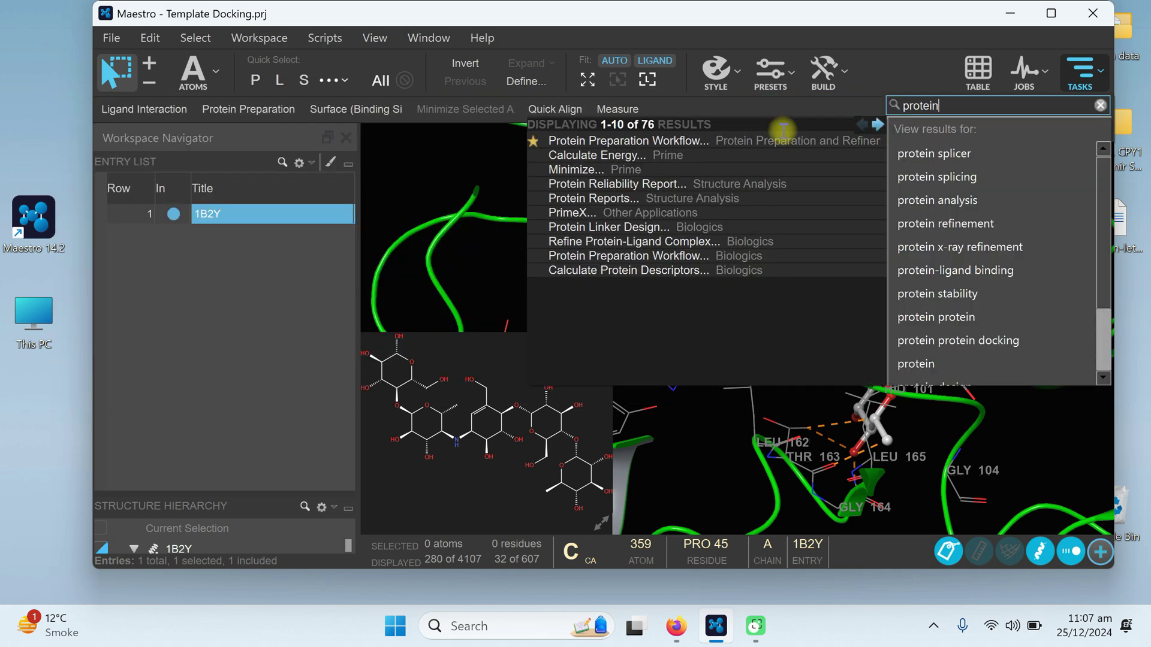
click(605, 139)
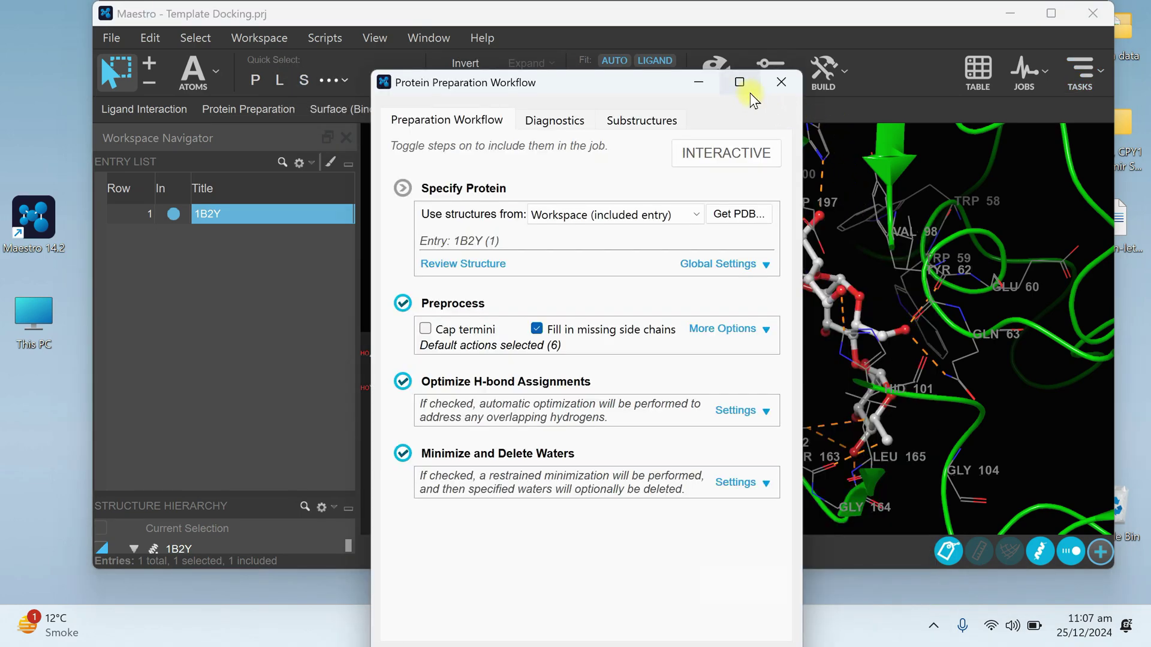
click(740, 82)
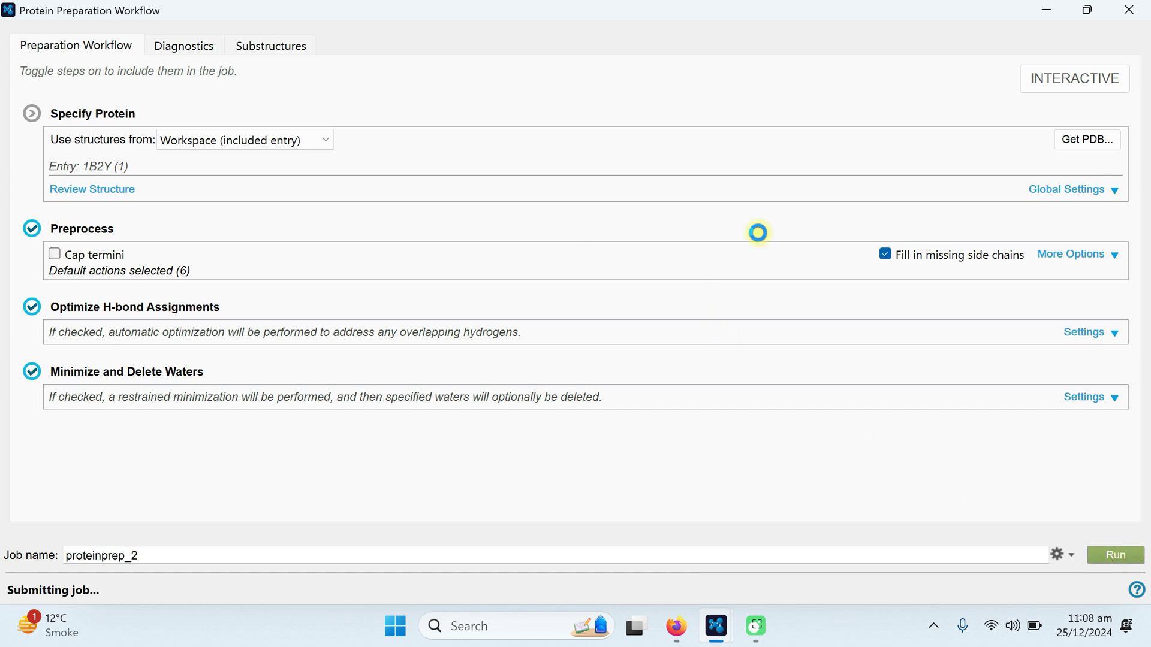
mouse_move(1087, 9)
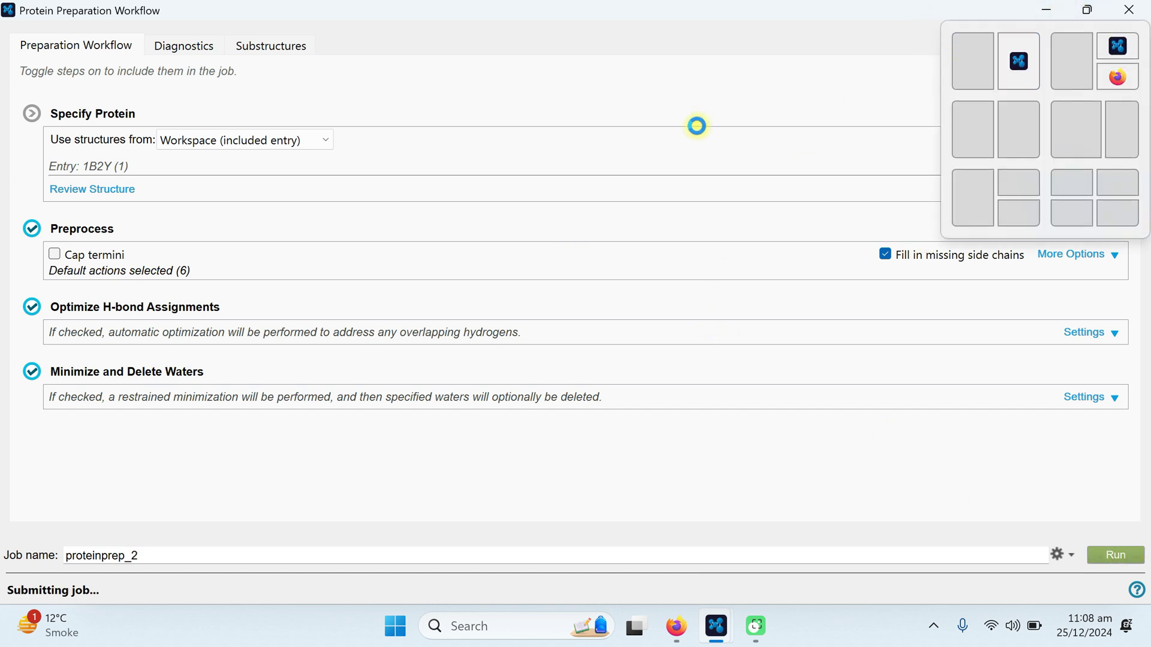
click(1045, 13)
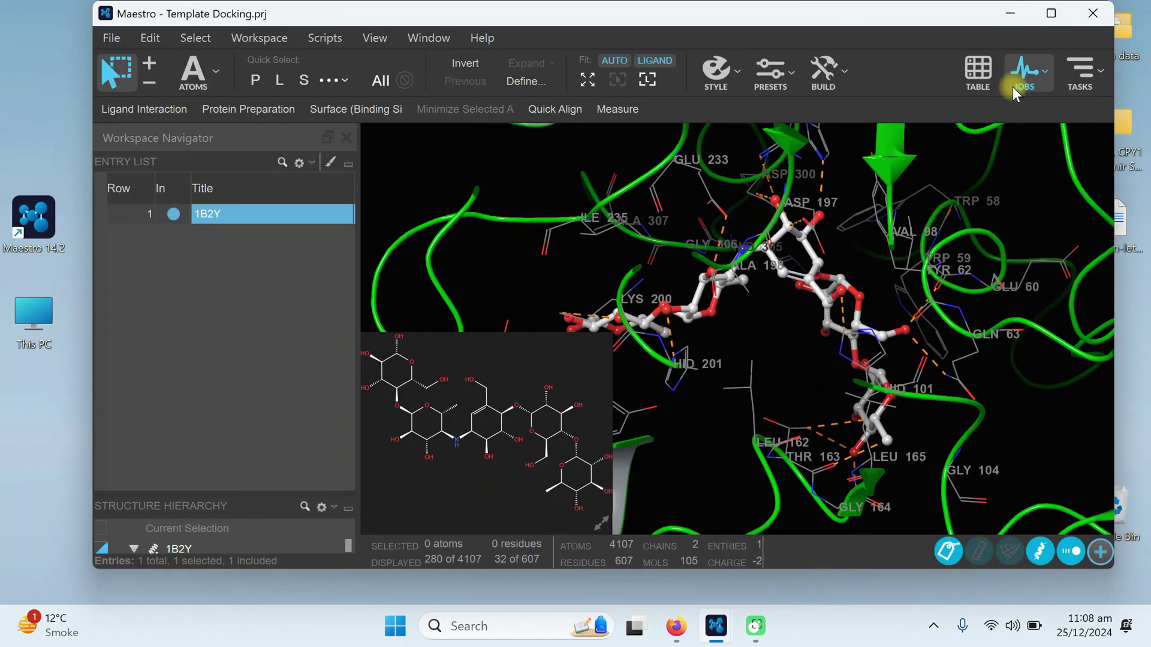
- Check the proteinprep_1 job's details in the job monitor, close it, and dismiss the job notification
click(1018, 89)
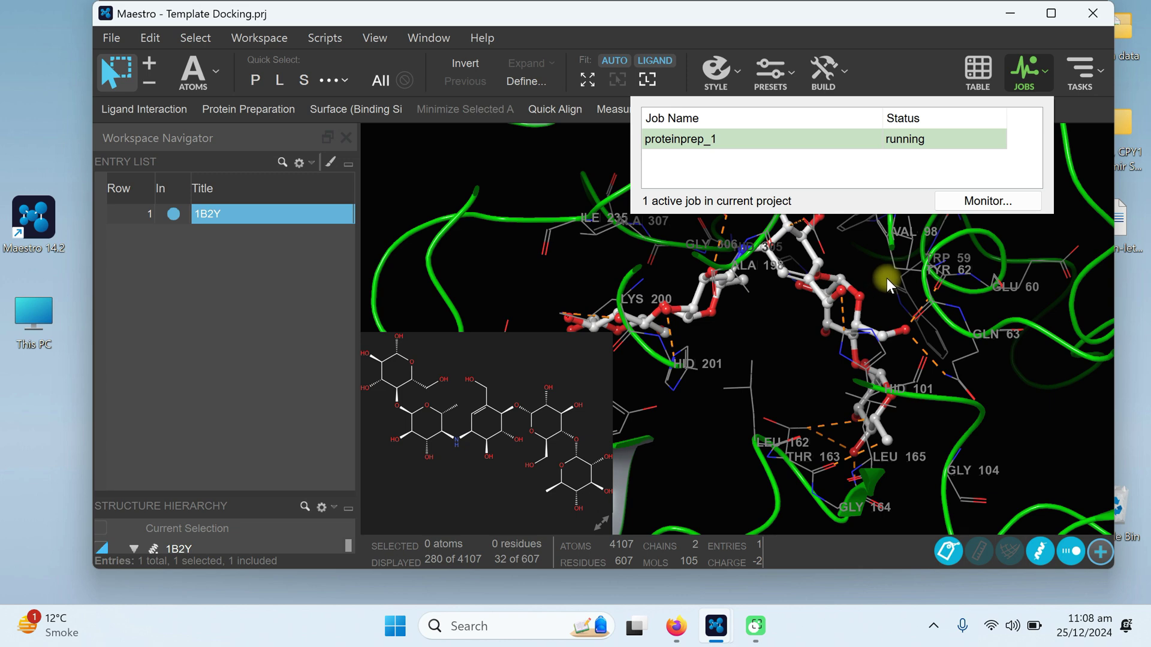
click(966, 200)
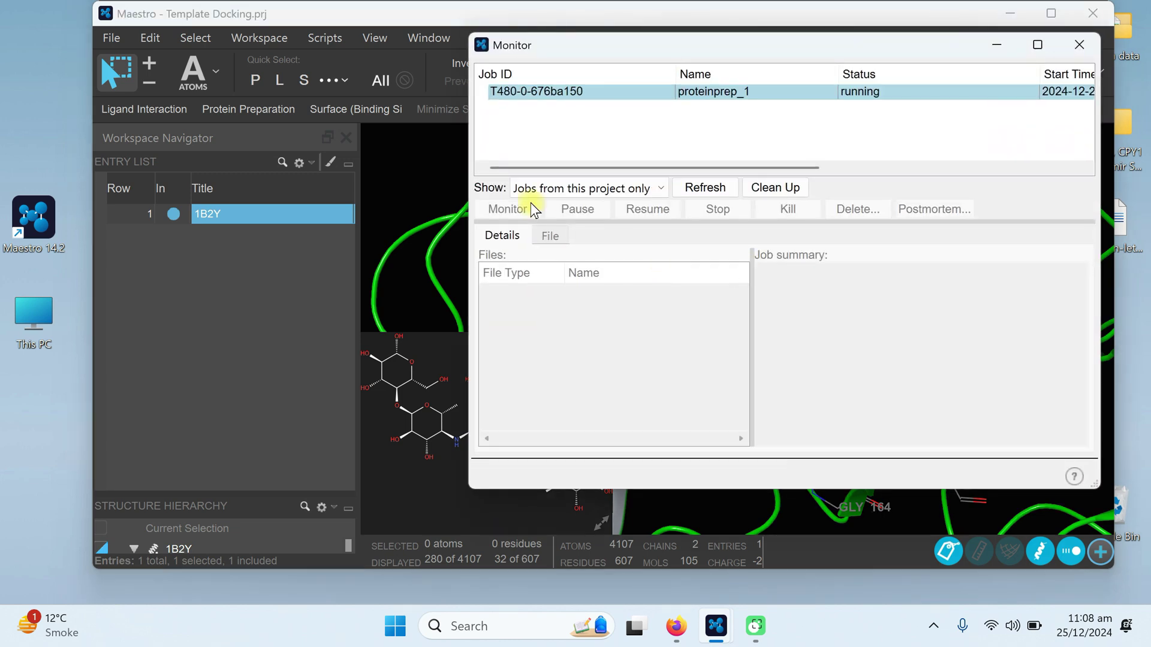
click(533, 91)
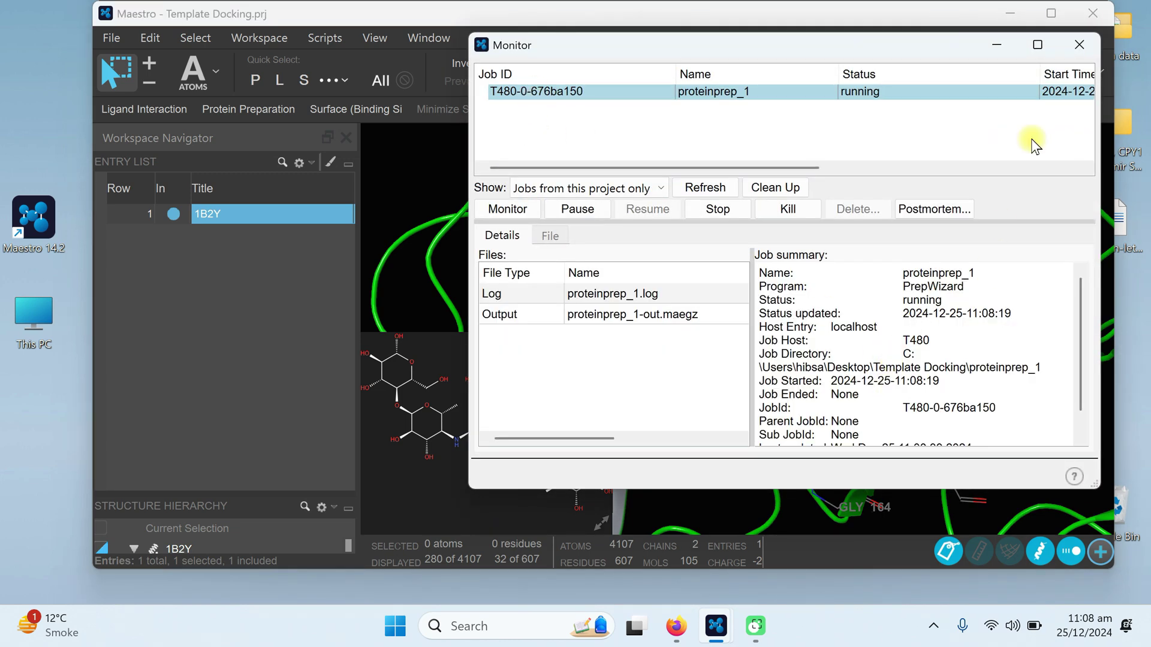
click(1079, 45)
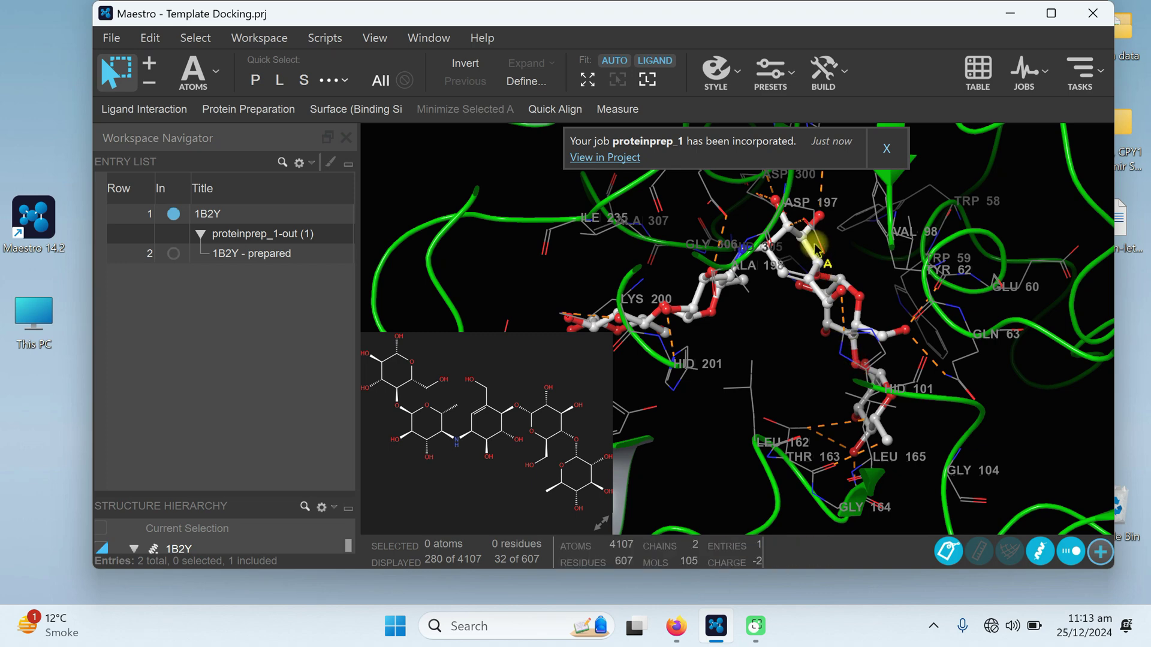
click(887, 149)
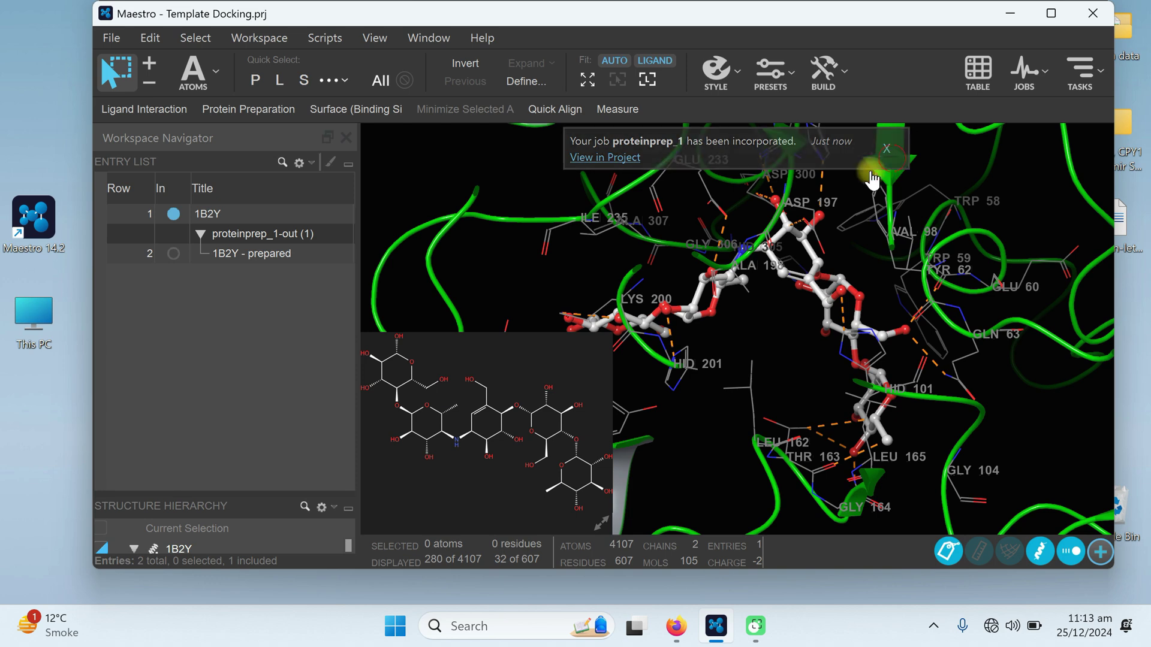
- Include only the 1B2Y - prepared entry in the workspace and open Receptor Grid Generation
click(177, 252)
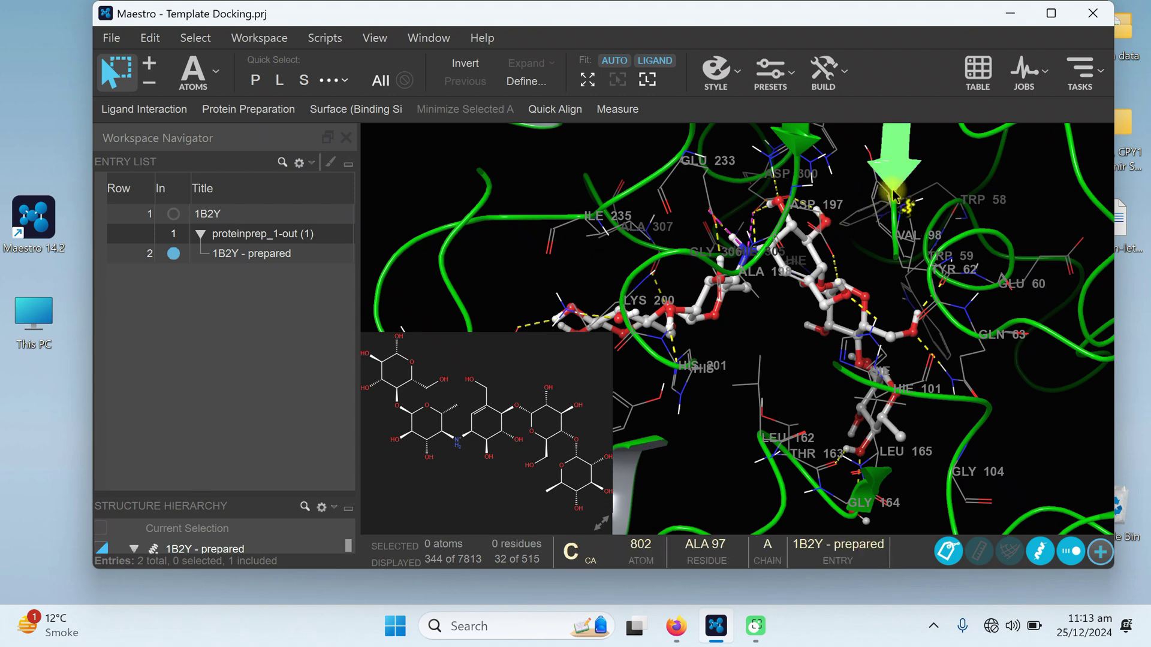
click(1080, 71)
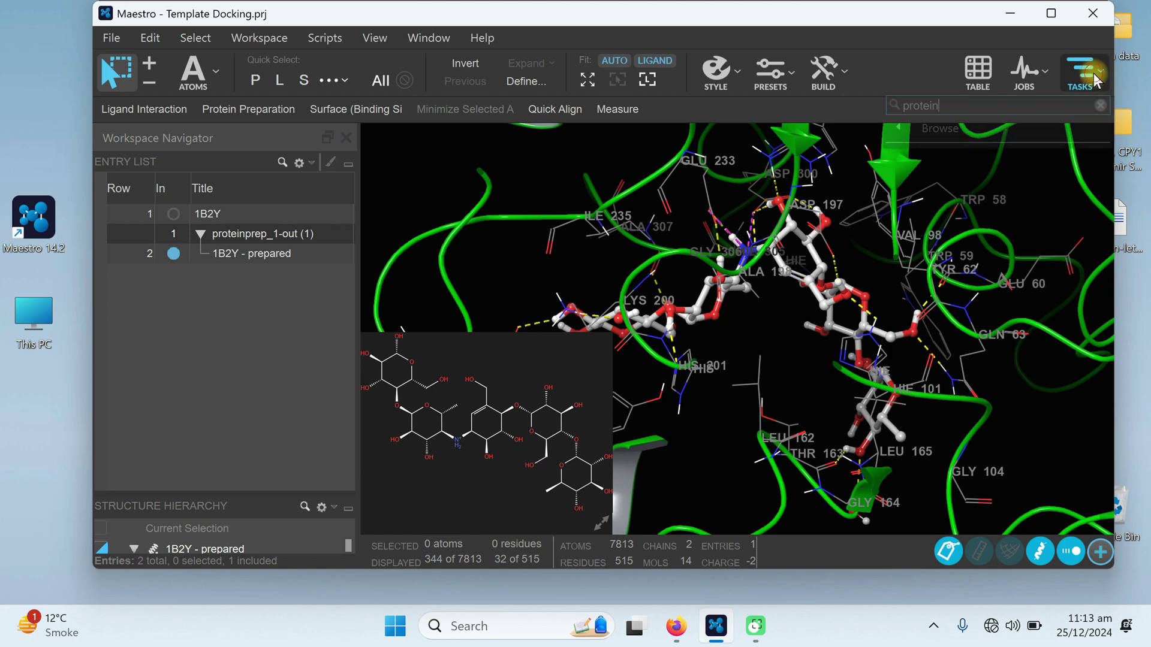
text(protein)
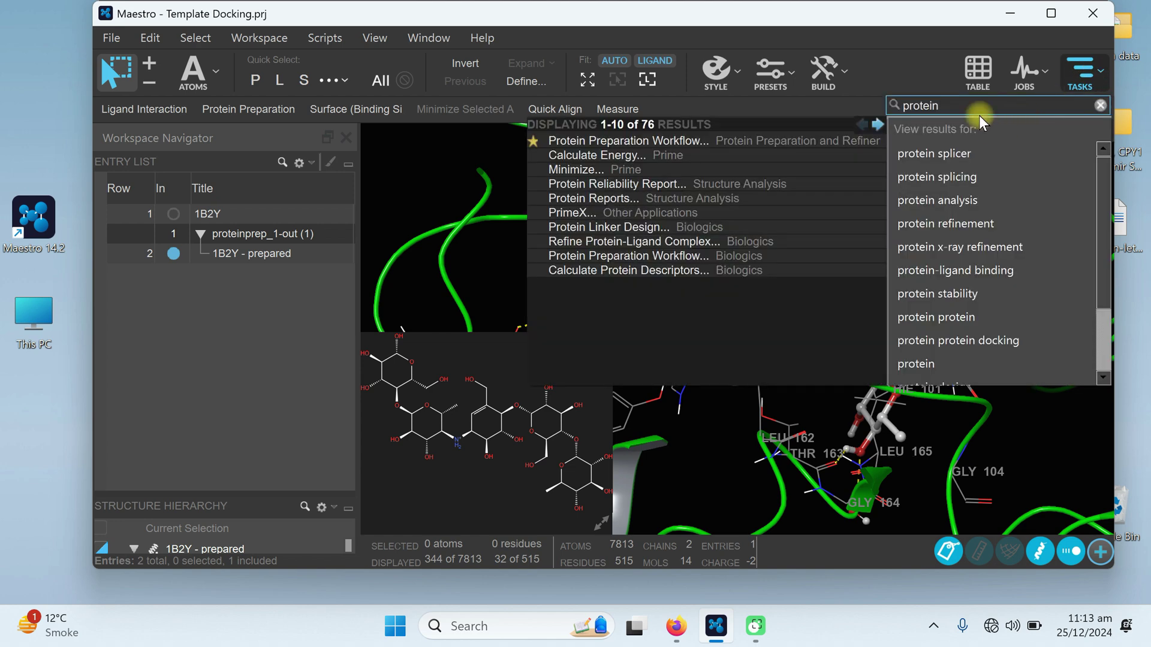
key(BackSpace)
key(BackSpace)
key(BackSpace)
key(BackSpace)
key(BackSpace)
key(BackSpace)
key(BackSpace)
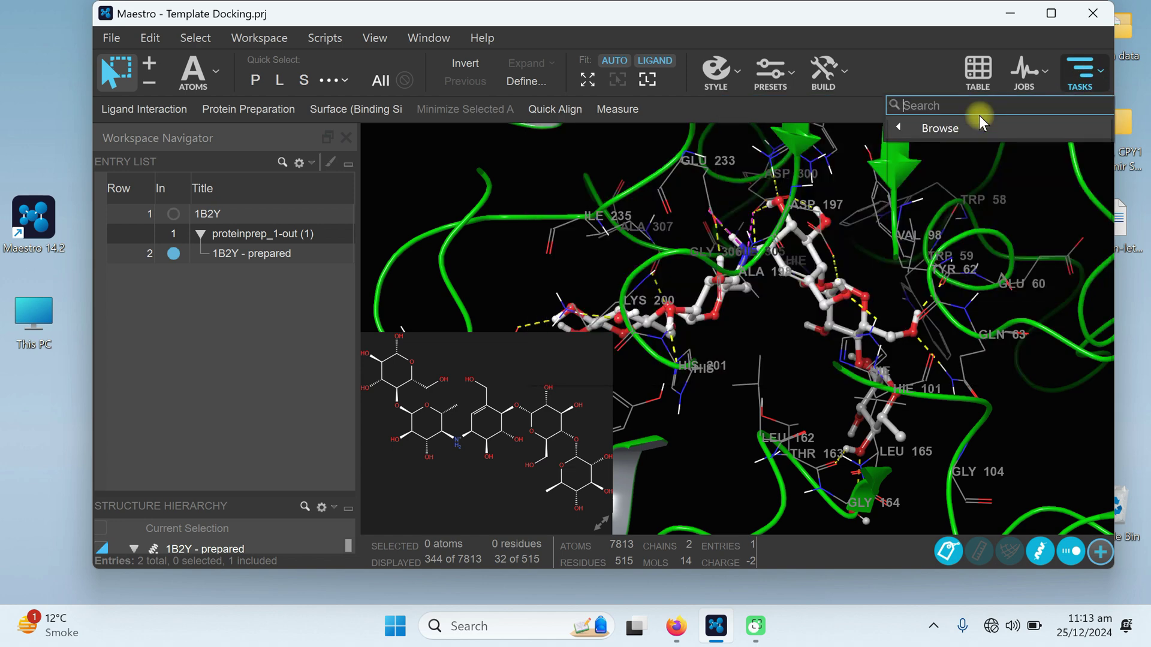
text(grid)
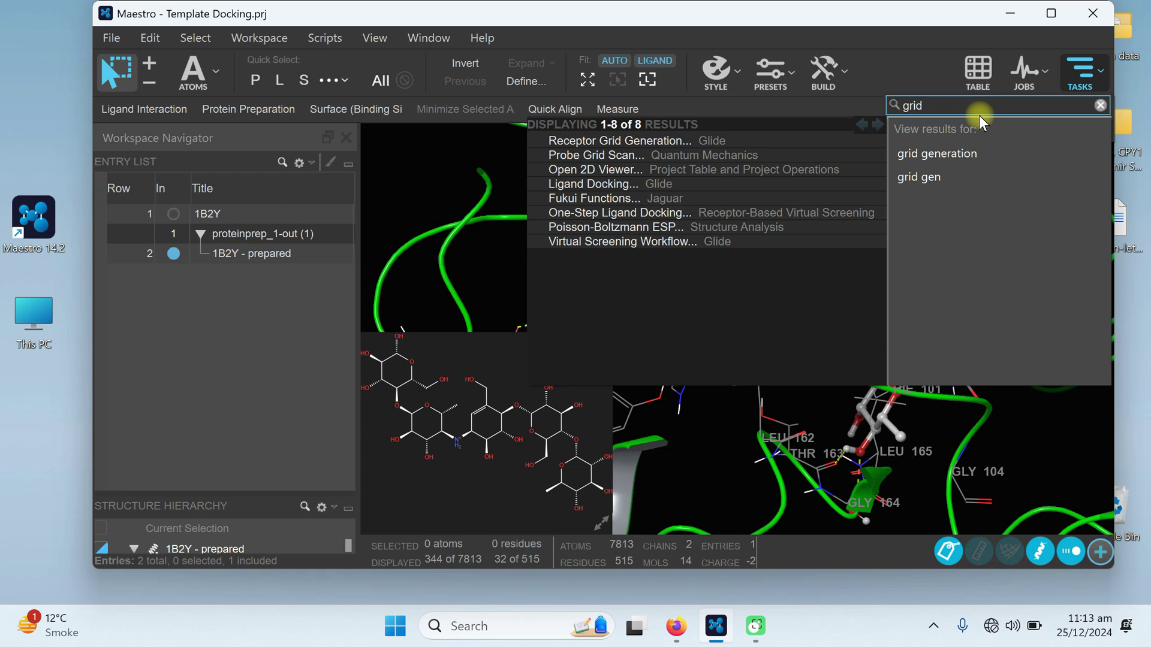
click(606, 139)
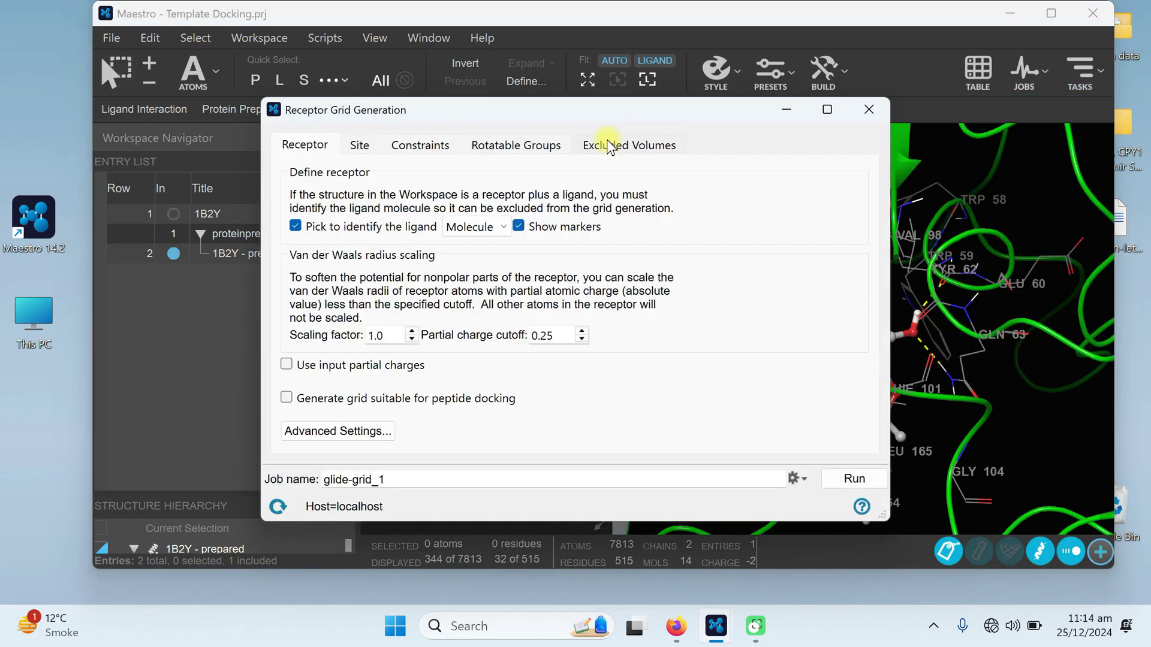
- Show the grid's Site settings and pick the bound acarbose in the workspace as the ligand that defines the receptor grid
click(362, 148)
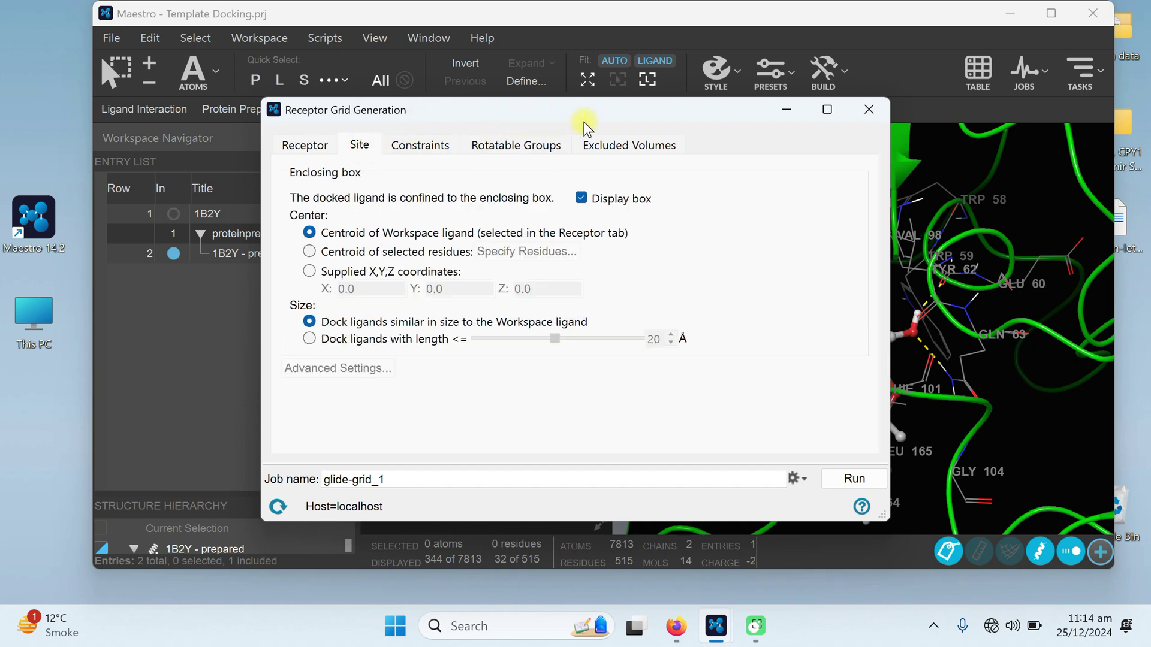
drag(584, 125, 342, 120)
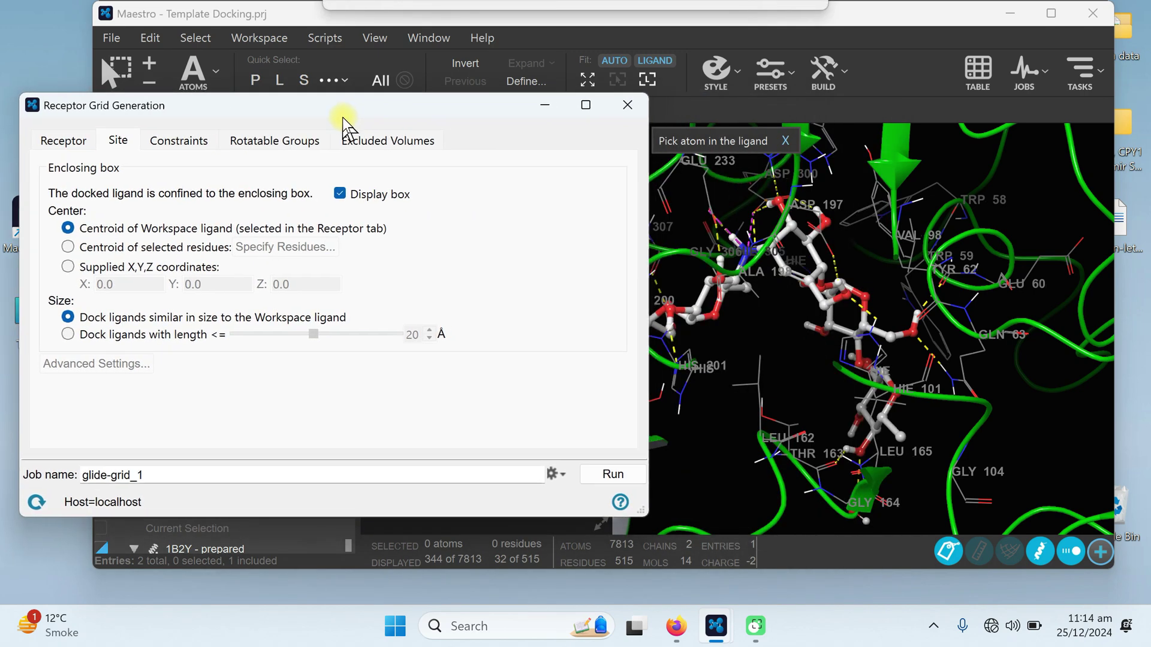
click(340, 201)
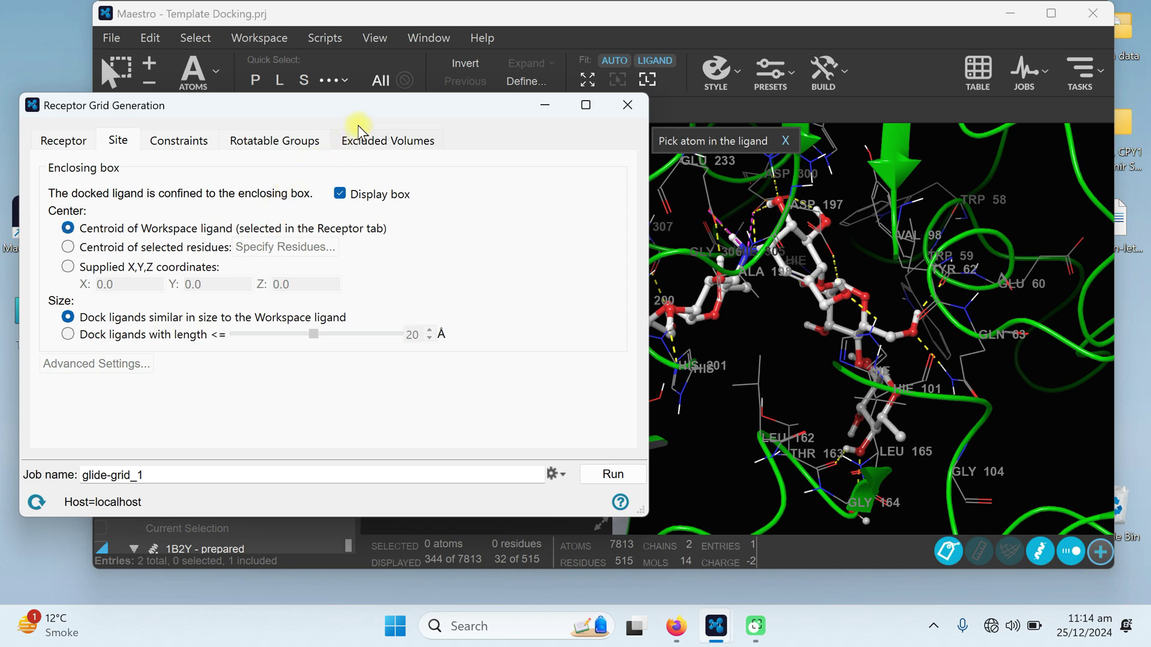
drag(377, 114, 170, 121)
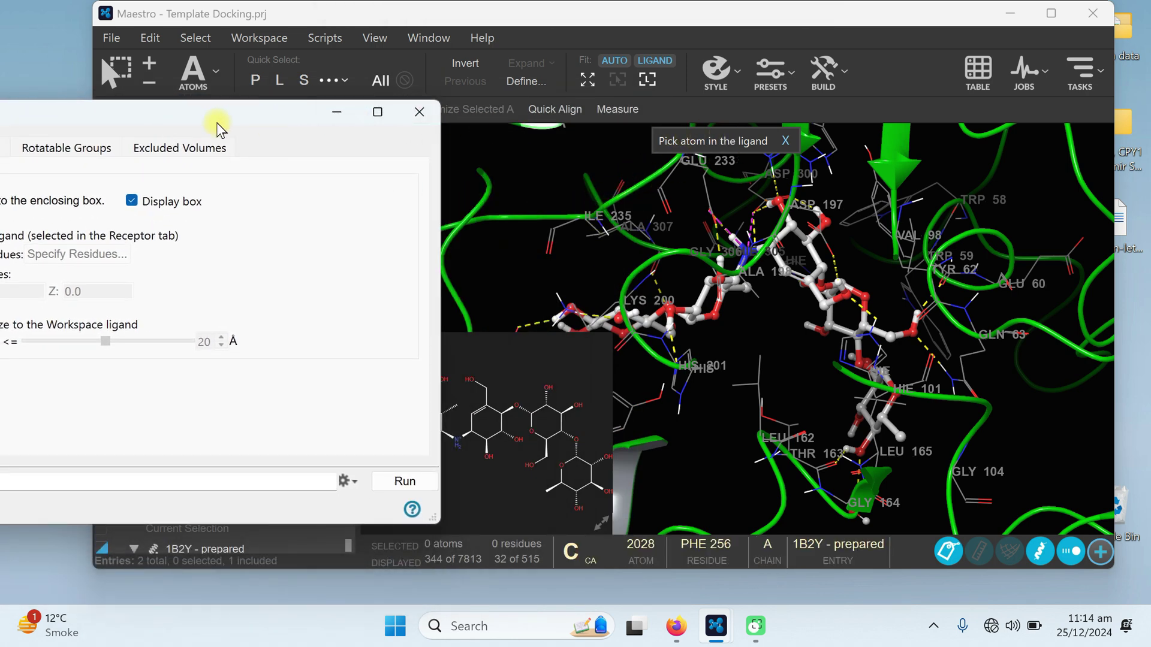
drag(222, 123, 235, 168)
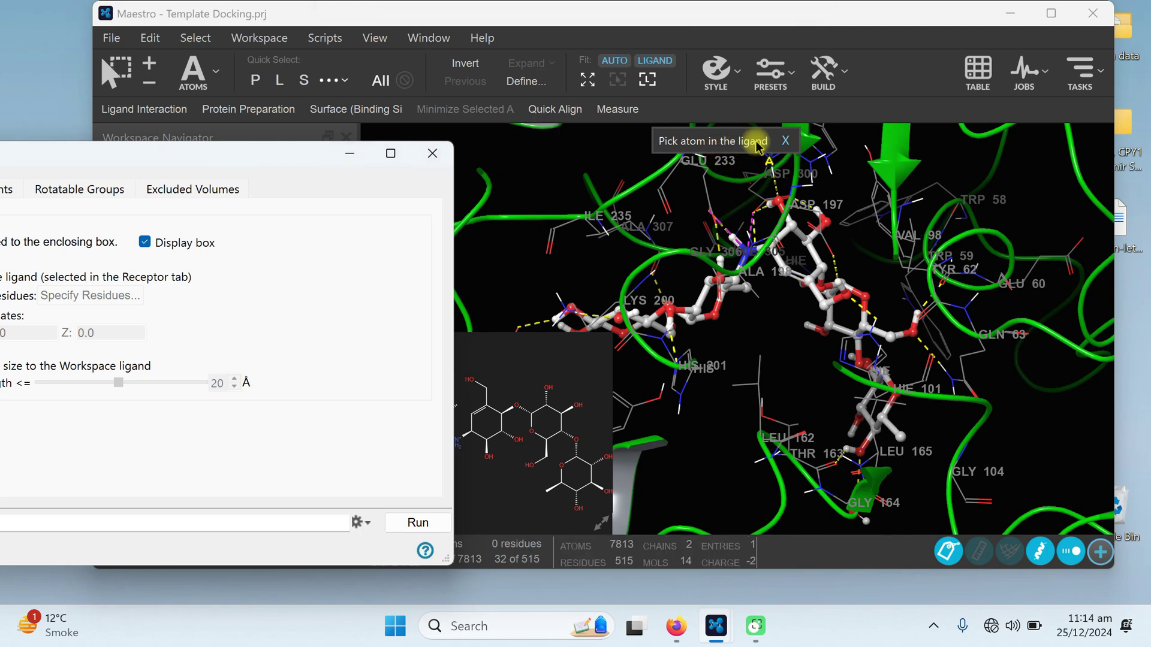
click(822, 319)
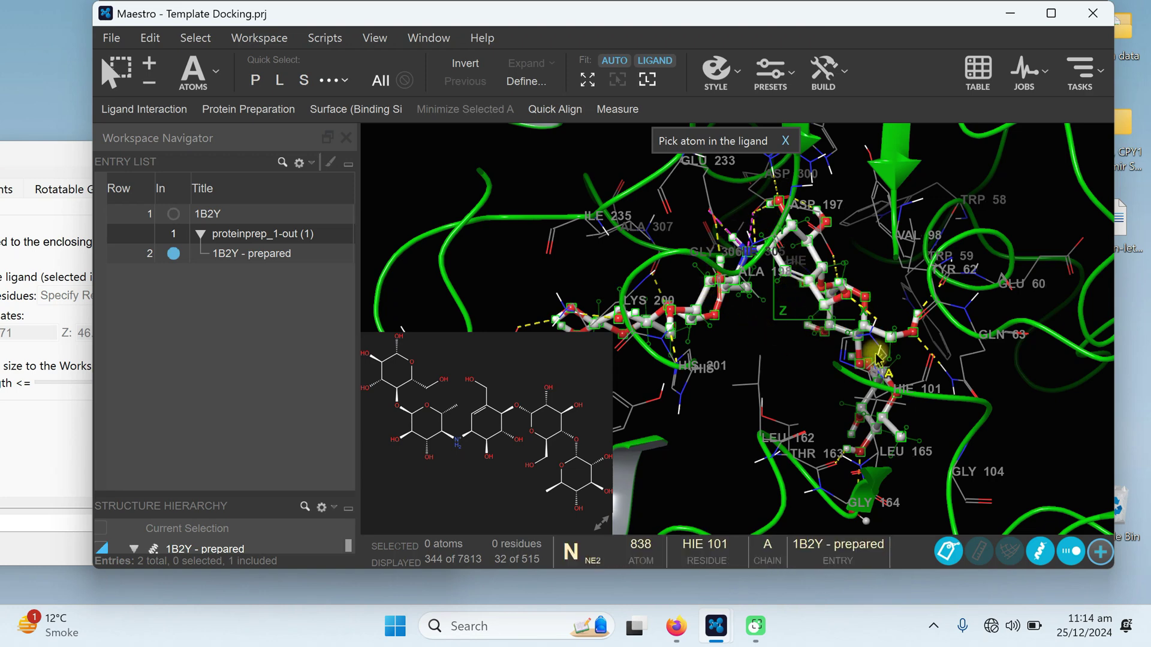
- Run the glide-grid_1 job with the box centred on the workspace ligand and sized for similar ligands, and minimize the grid window
mouse_move(717, 627)
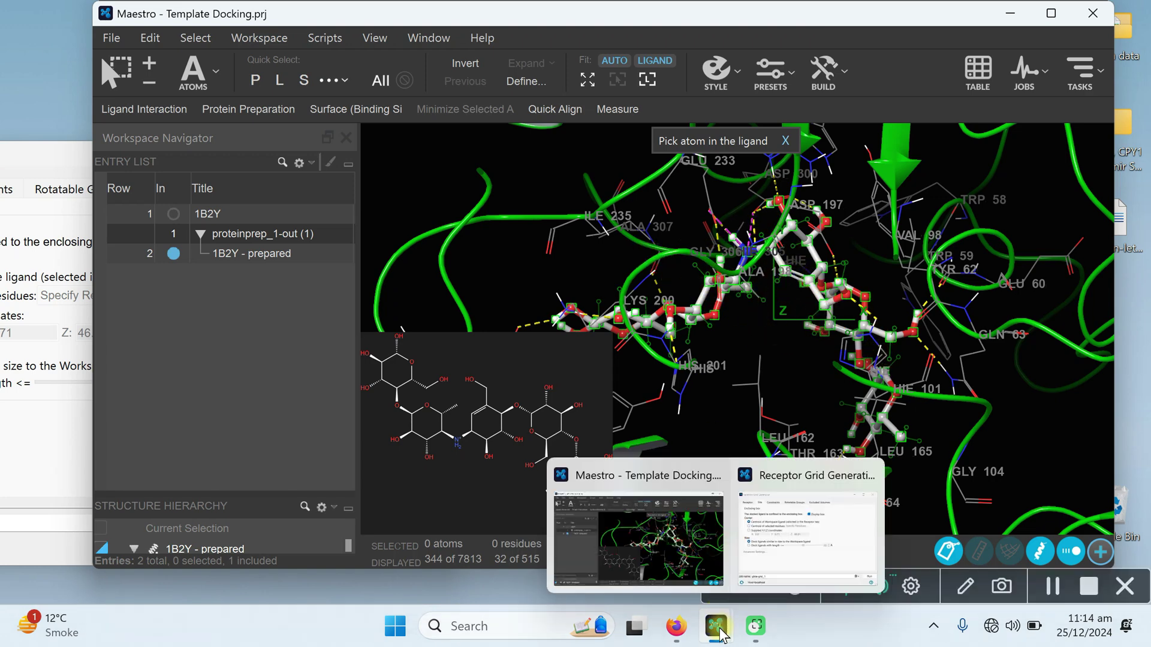
click(828, 527)
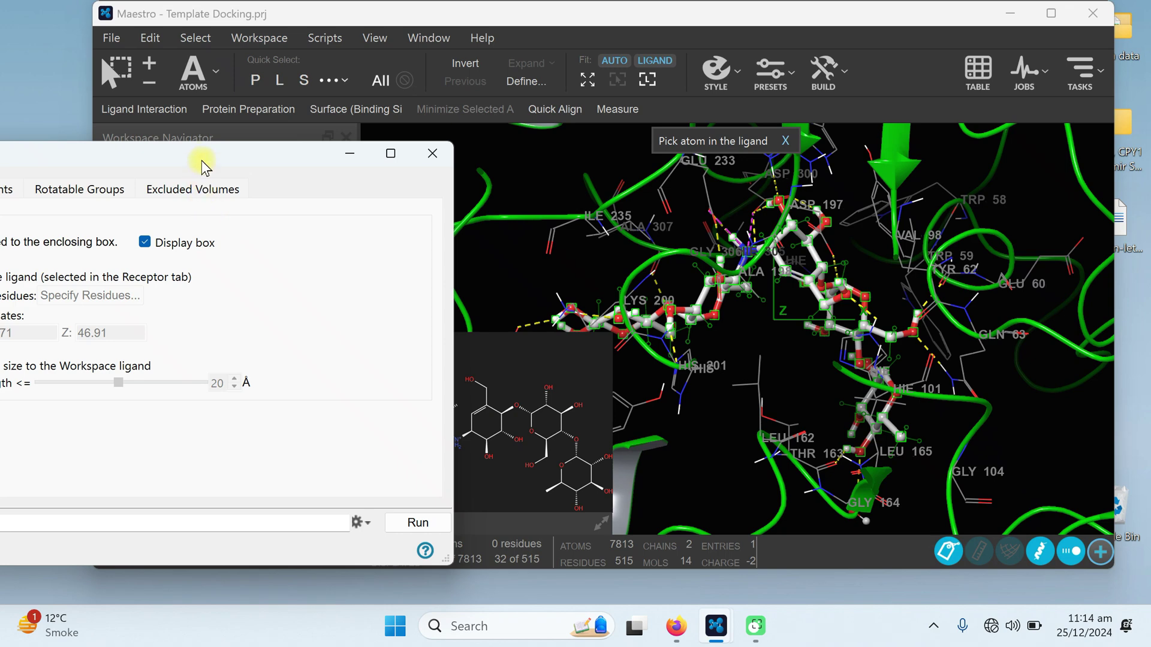
drag(206, 155, 475, 99)
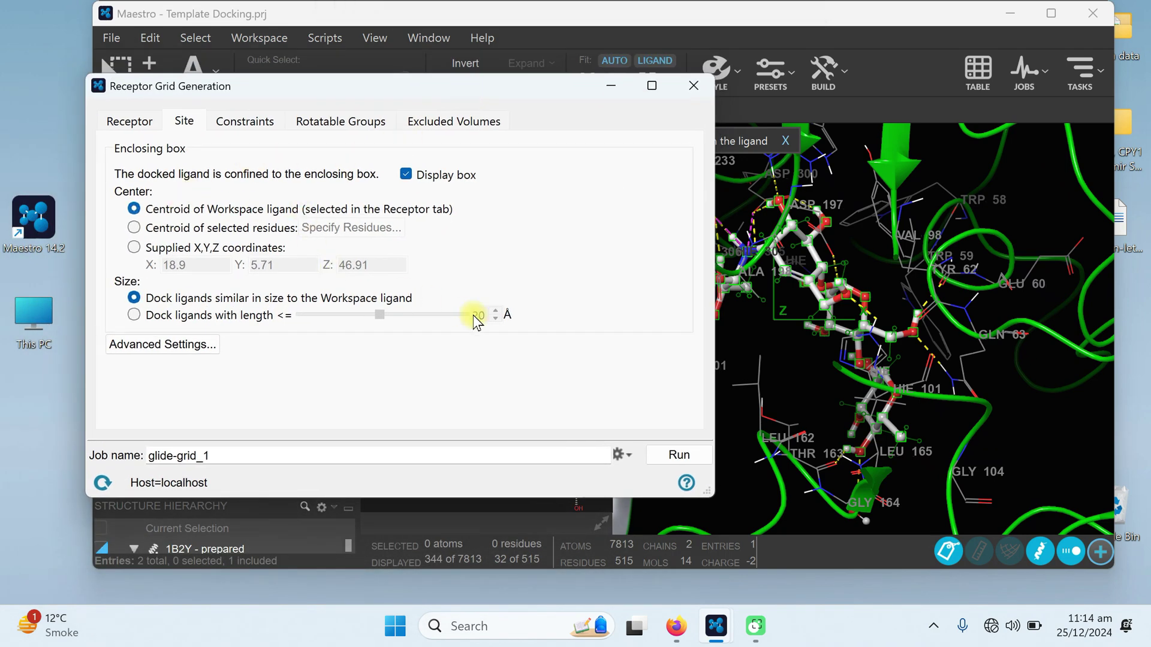
drag(495, 87, 490, 92)
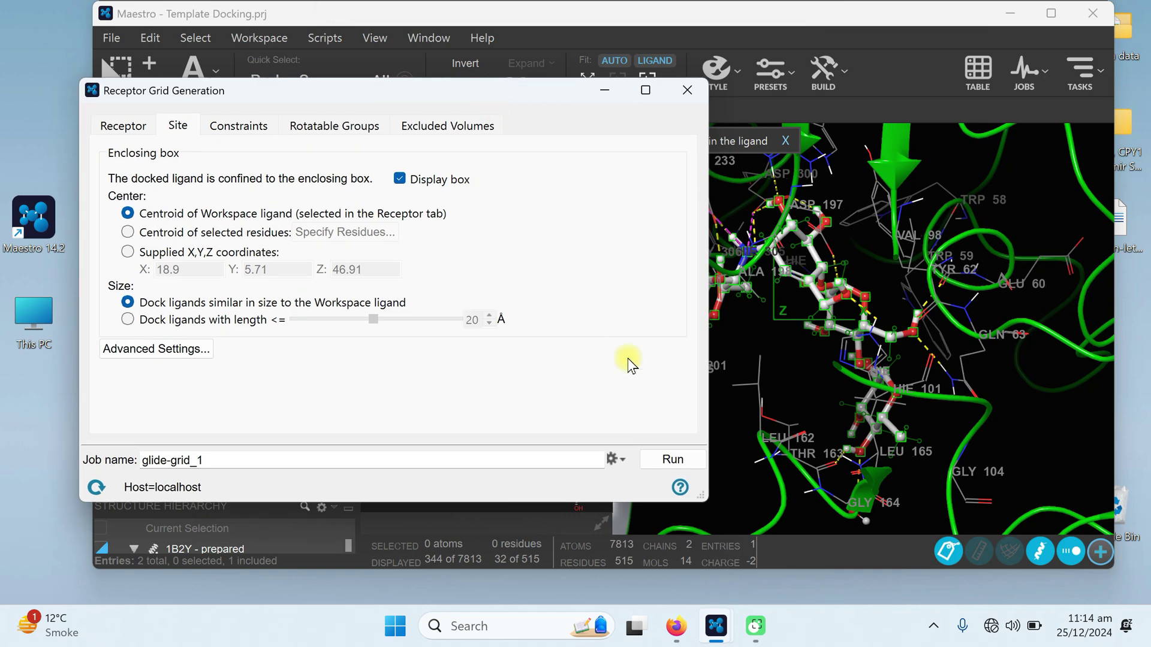
click(683, 460)
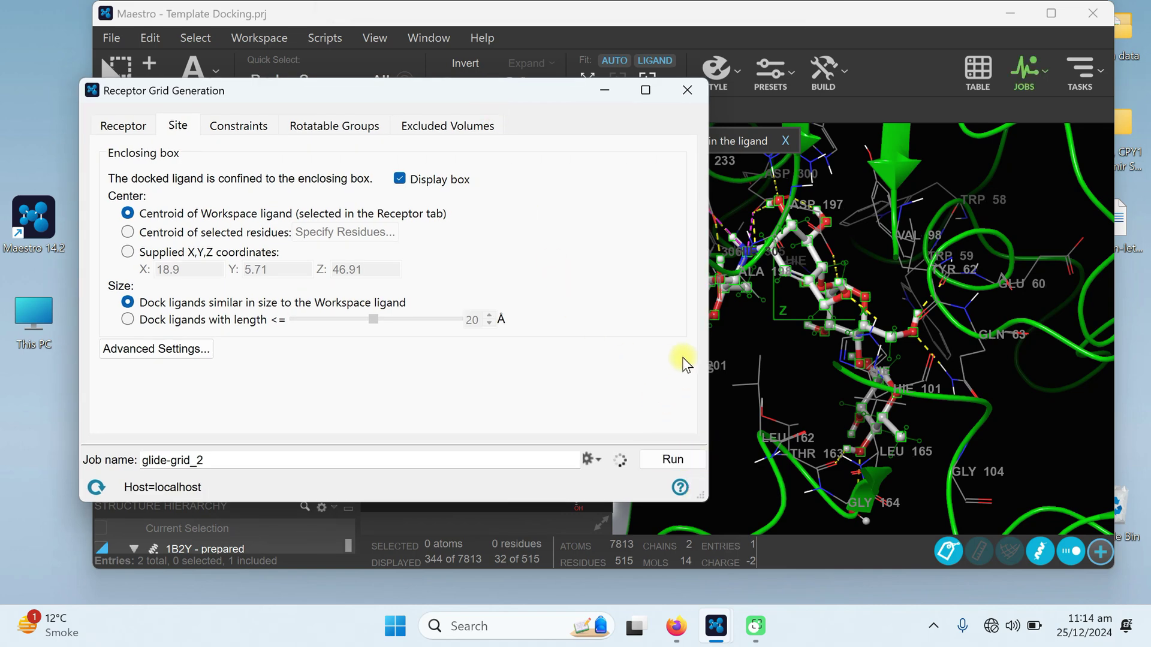
click(603, 91)
- Check the glide-grid_1 job in the job monitor, close it, and dismiss the completion notification and ligand-picking prompt
click(1025, 72)
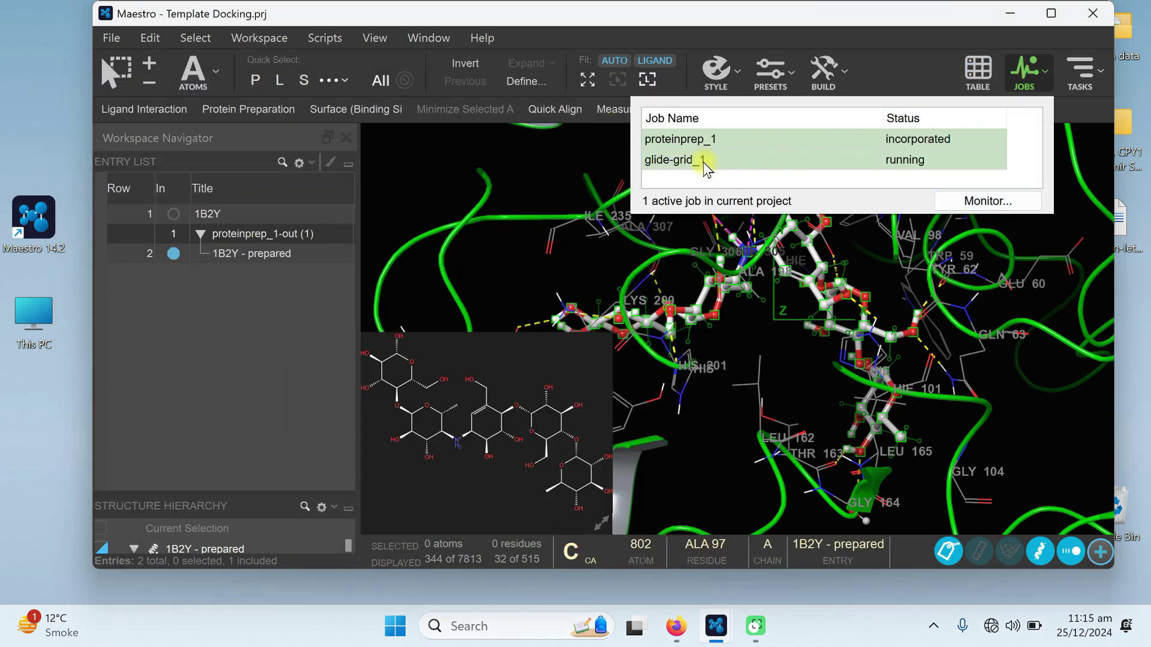
click(665, 159)
click(988, 201)
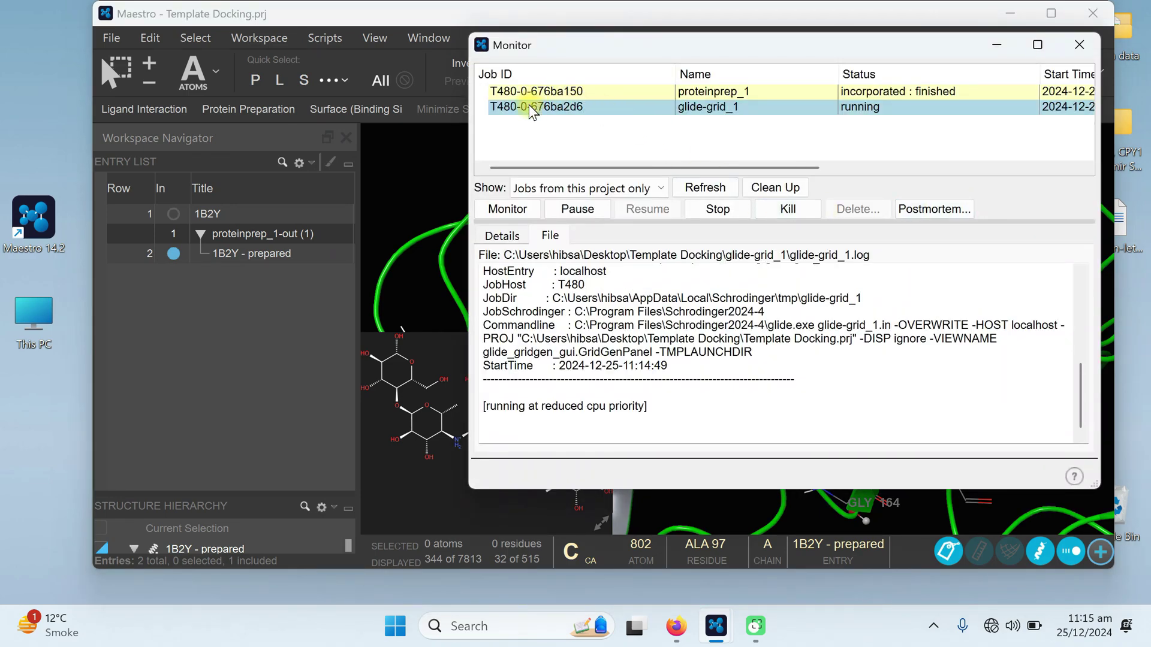
click(1079, 45)
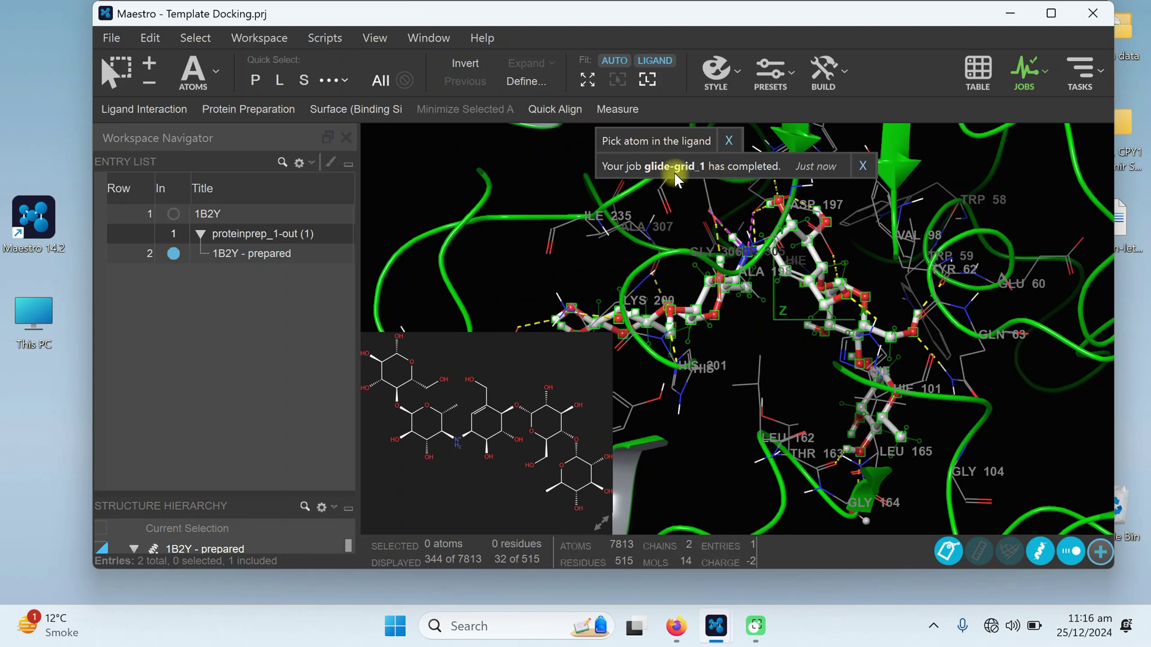
click(863, 167)
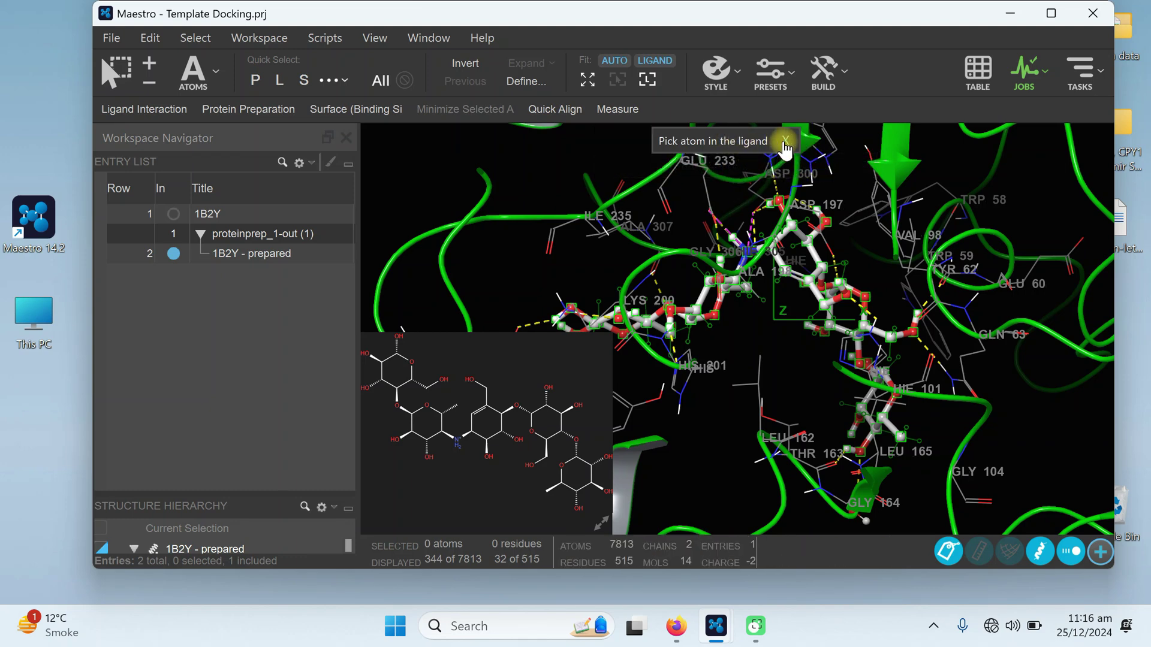
click(746, 281)
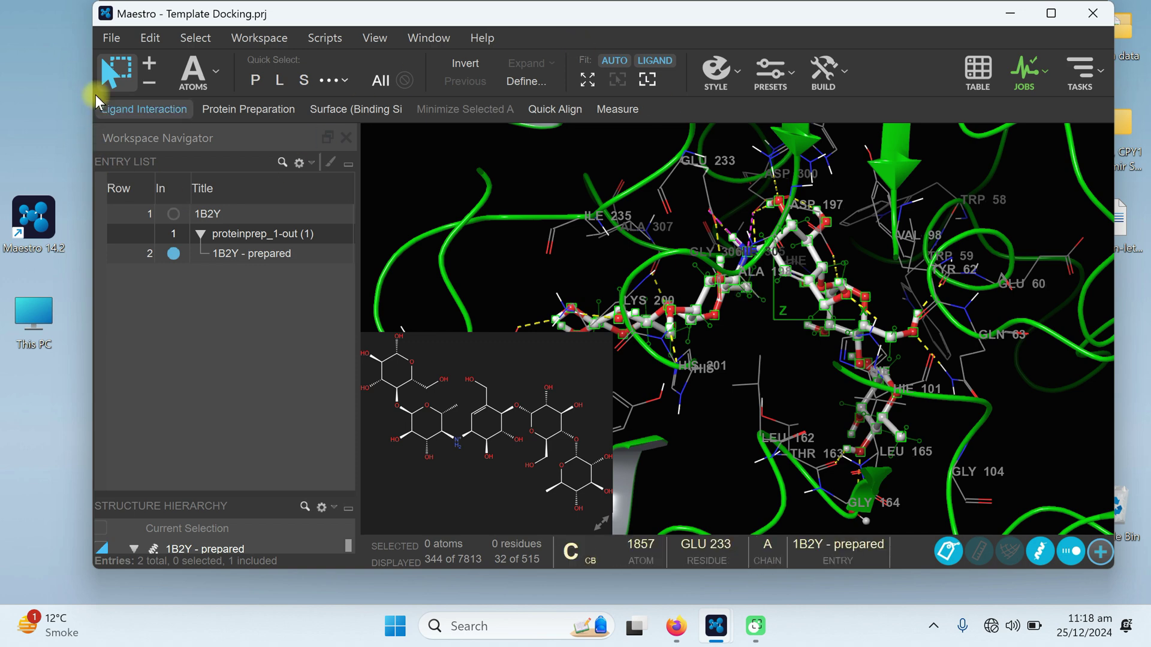
- Import all the ligand structure files from the Ligands folder in Template Docking into the project
click(111, 39)
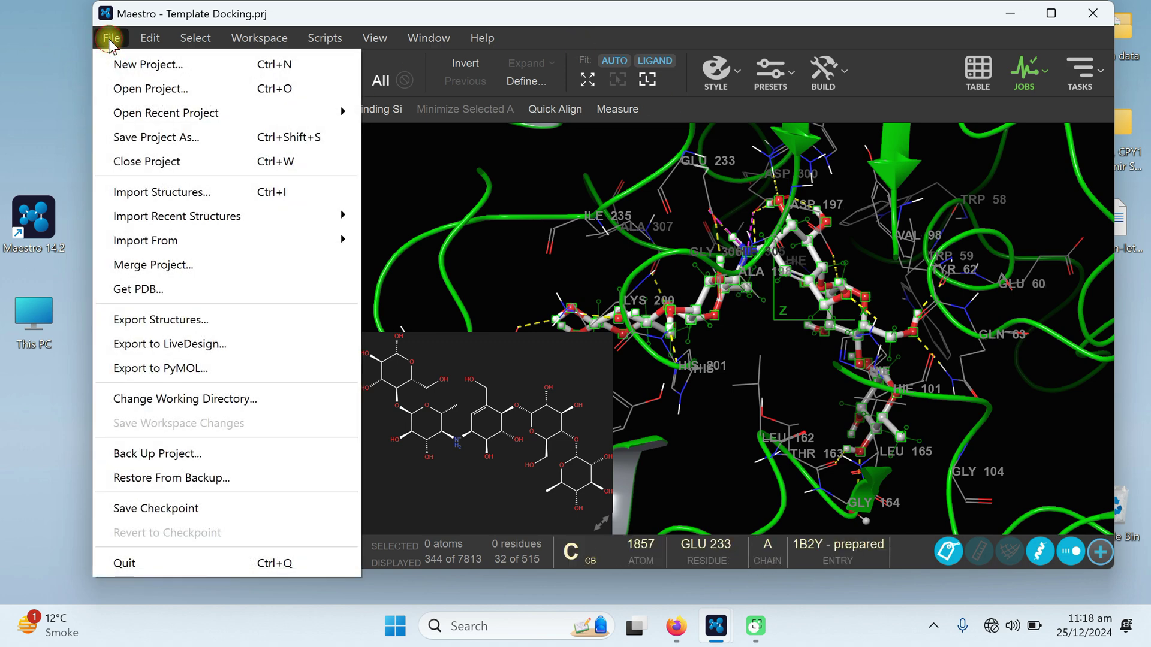
click(123, 193)
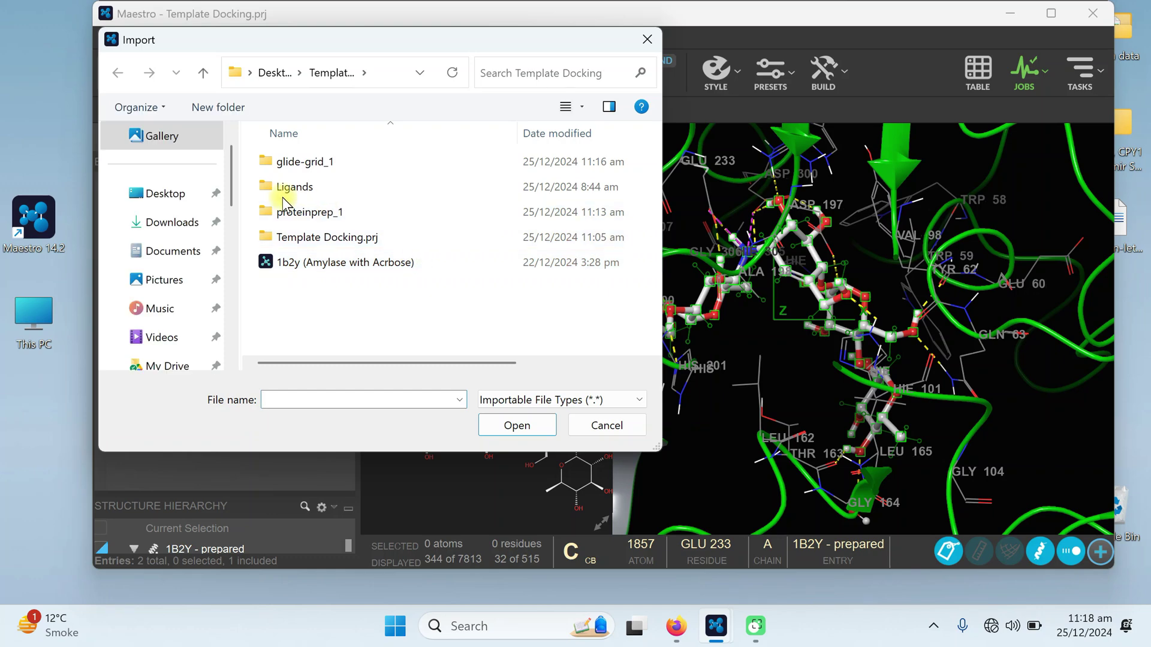
click(160, 193)
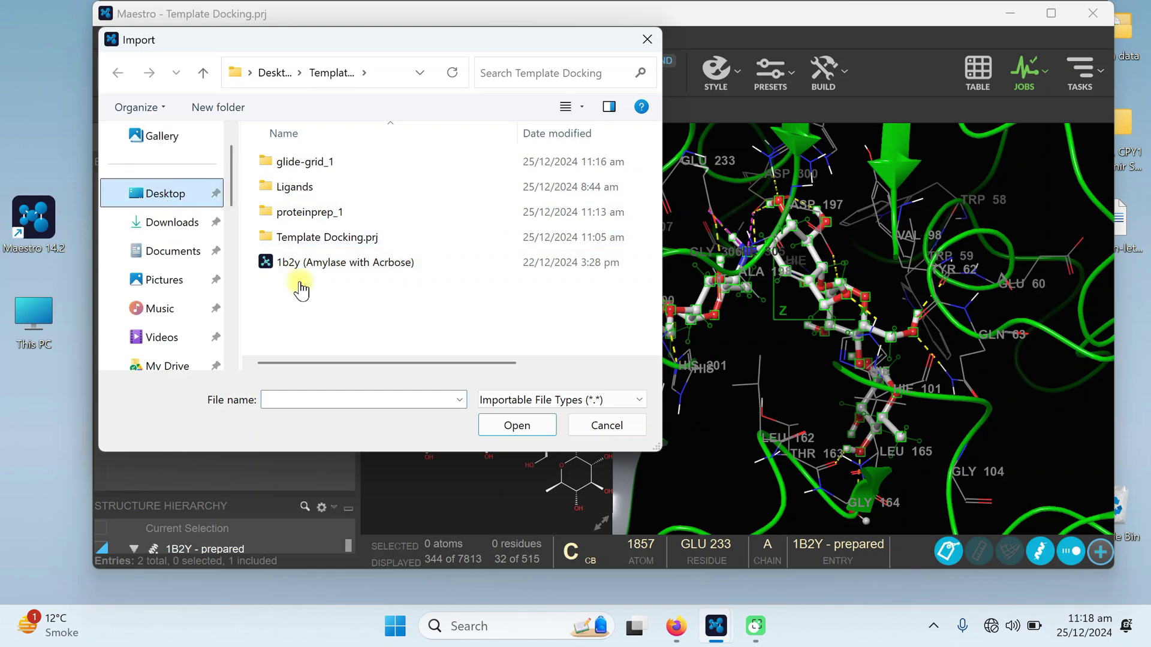
double_click(312, 316)
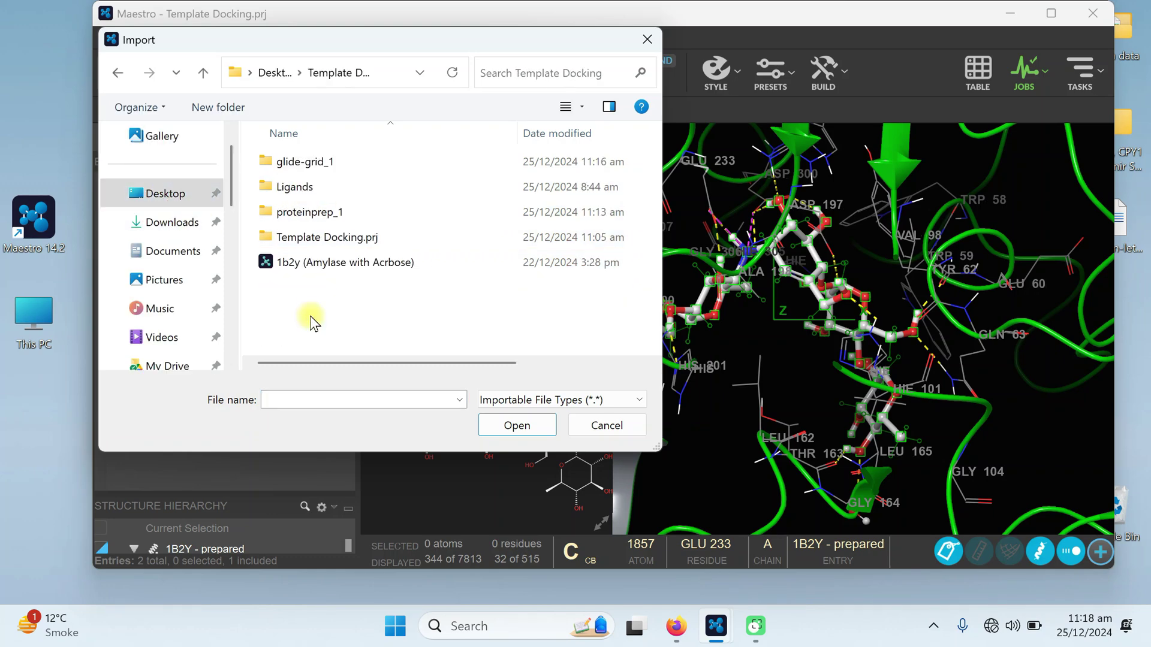
double_click(302, 191)
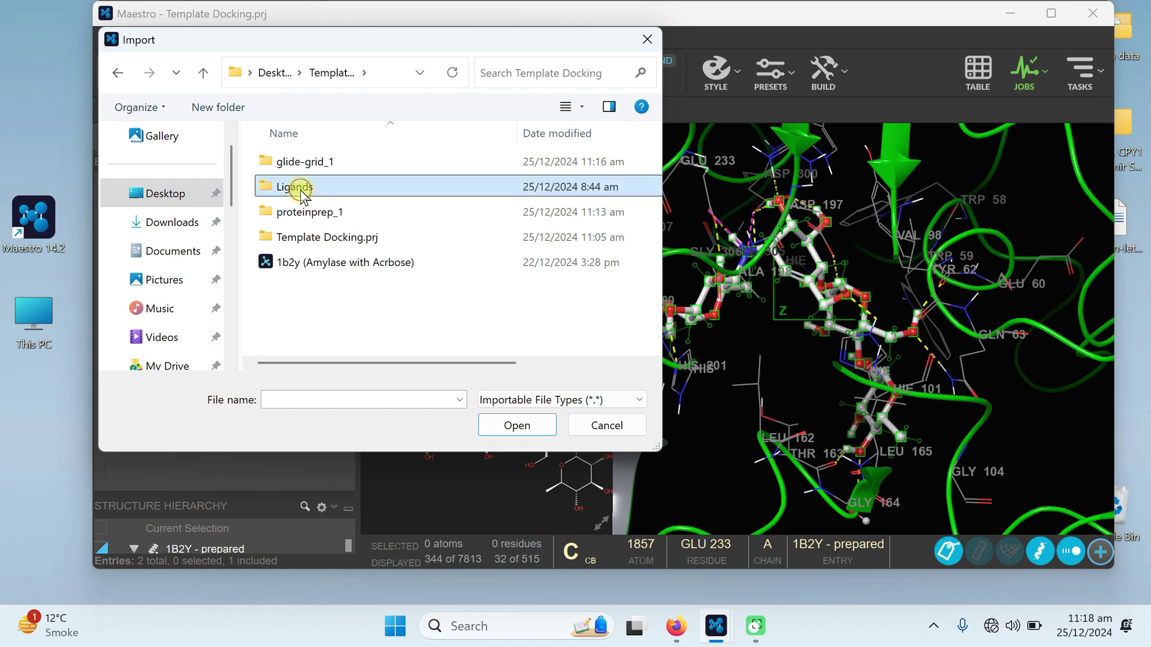
scroll(348, 264, down, 1)
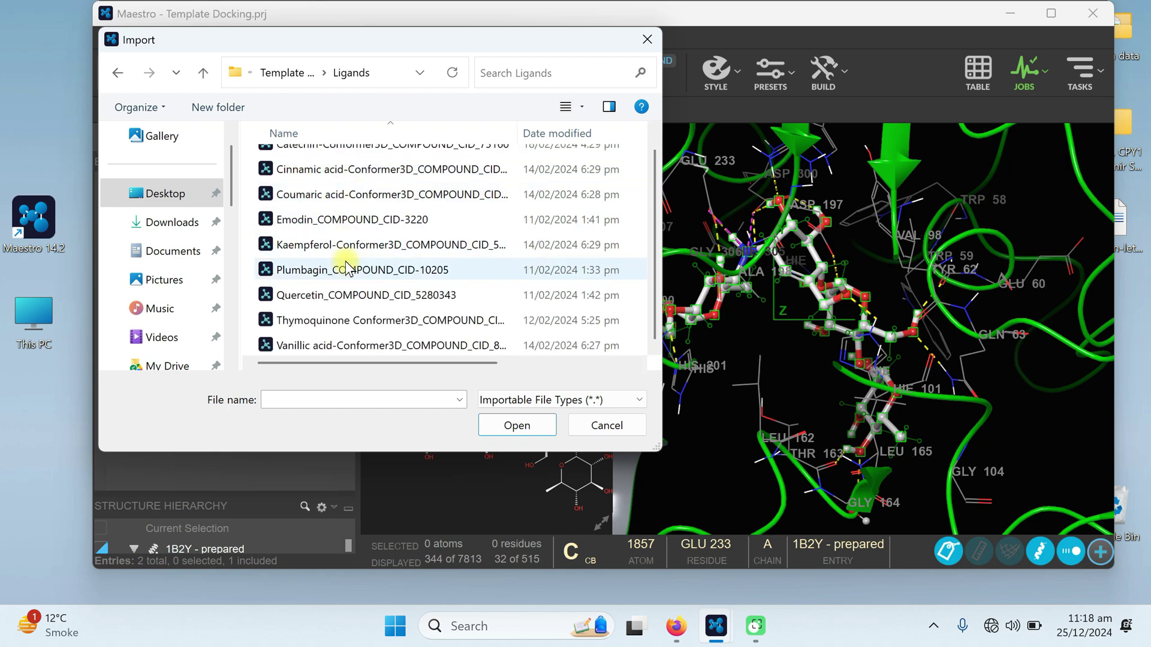
key(ctrl+a)
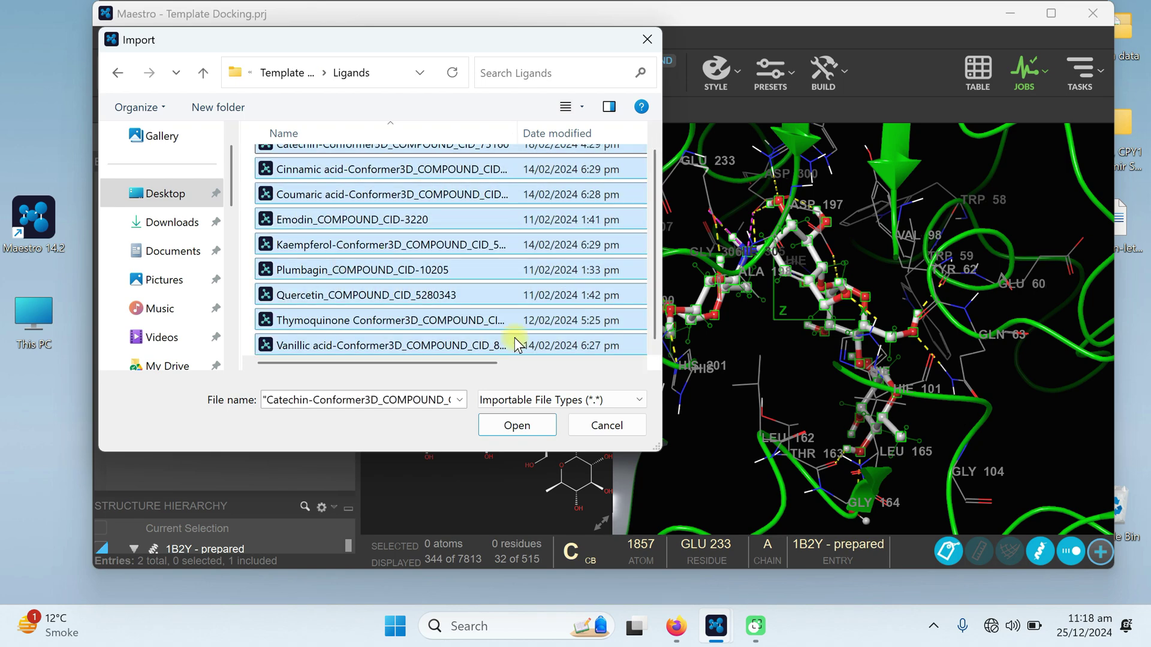
click(518, 425)
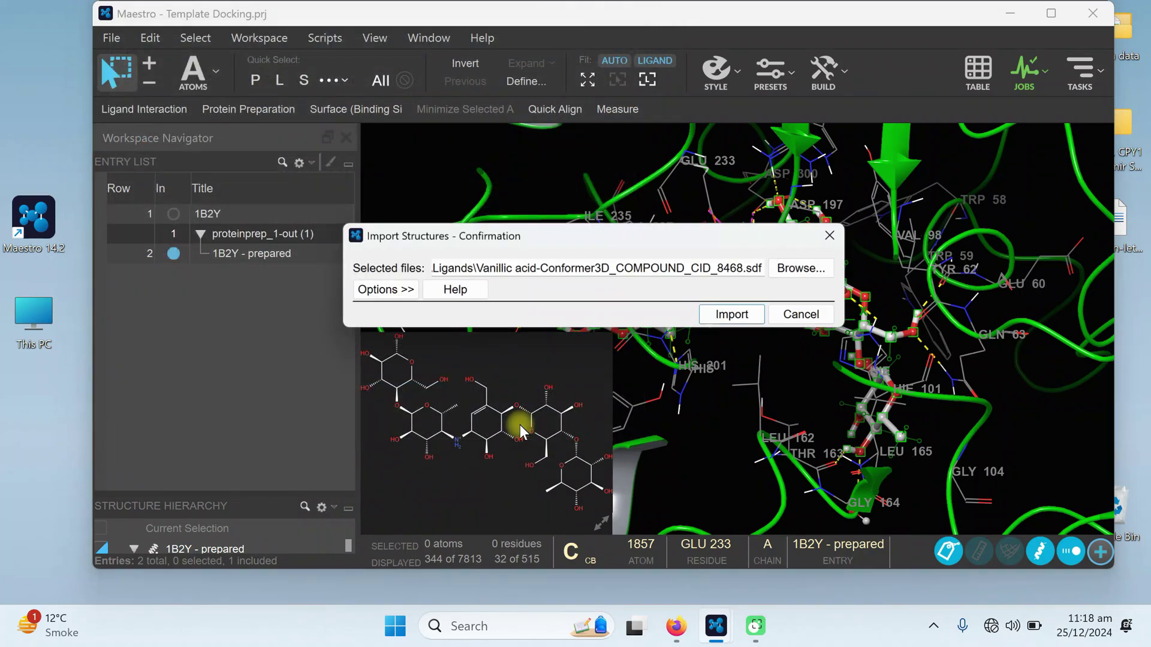
click(710, 318)
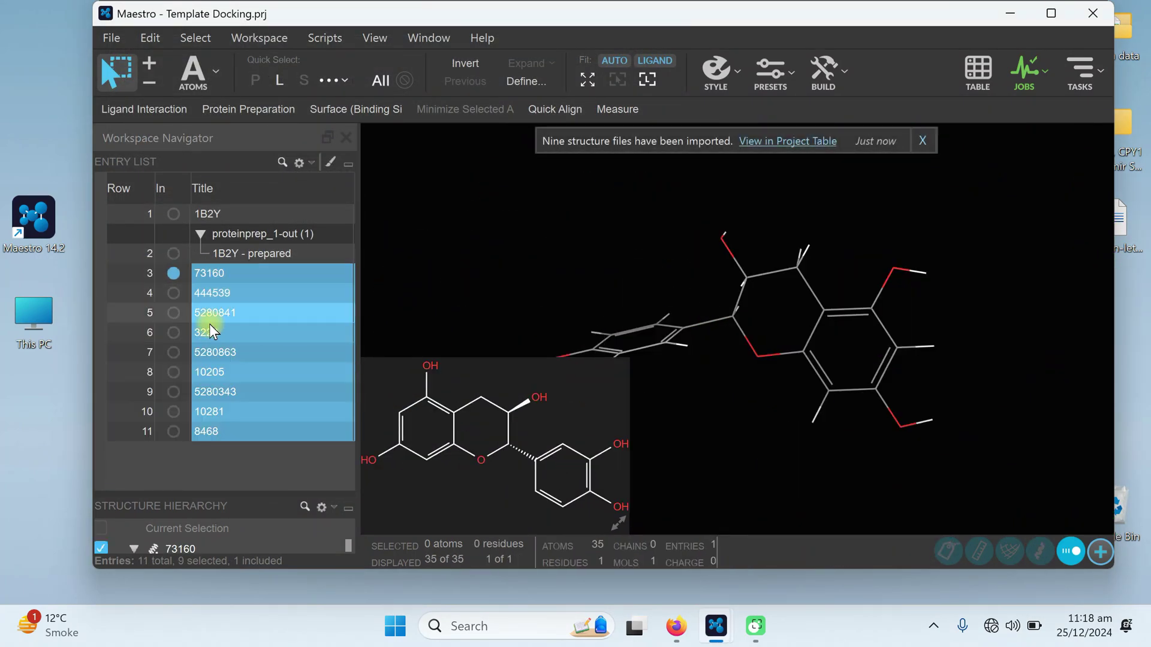
- View the imported ligands 444539, 5280841 and 3220 one at a time in the workspace
click(177, 293)
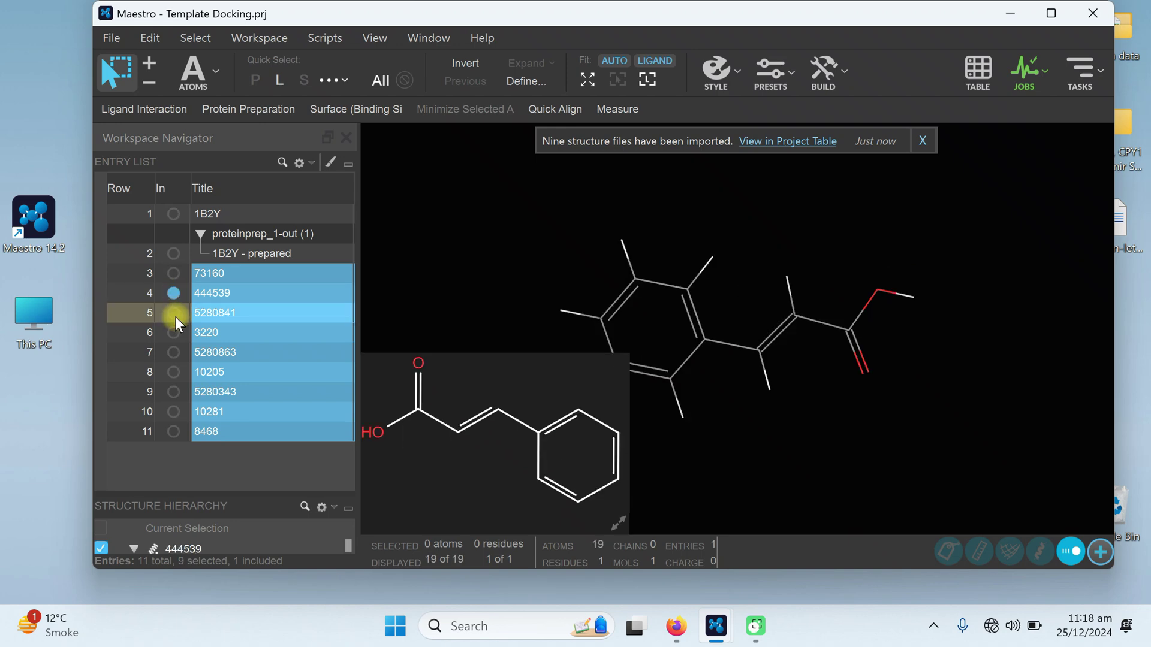
click(175, 316)
click(172, 338)
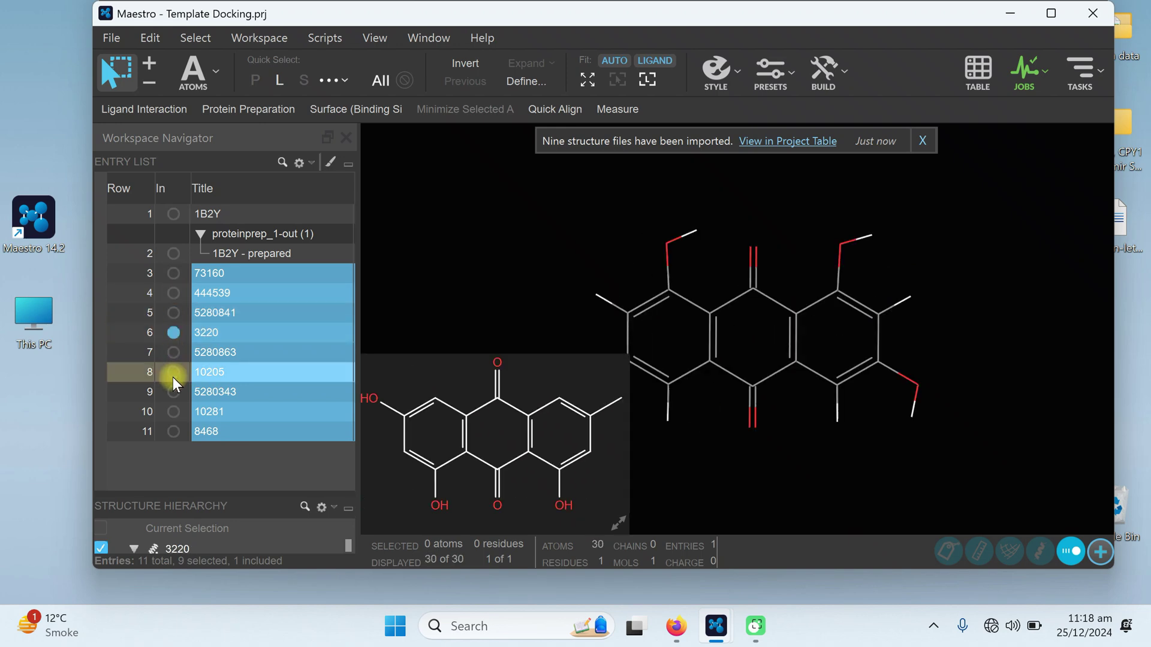
- Include all nine imported ligands, from 73160 to 8468, together in the workspace and open the task search
click(170, 274)
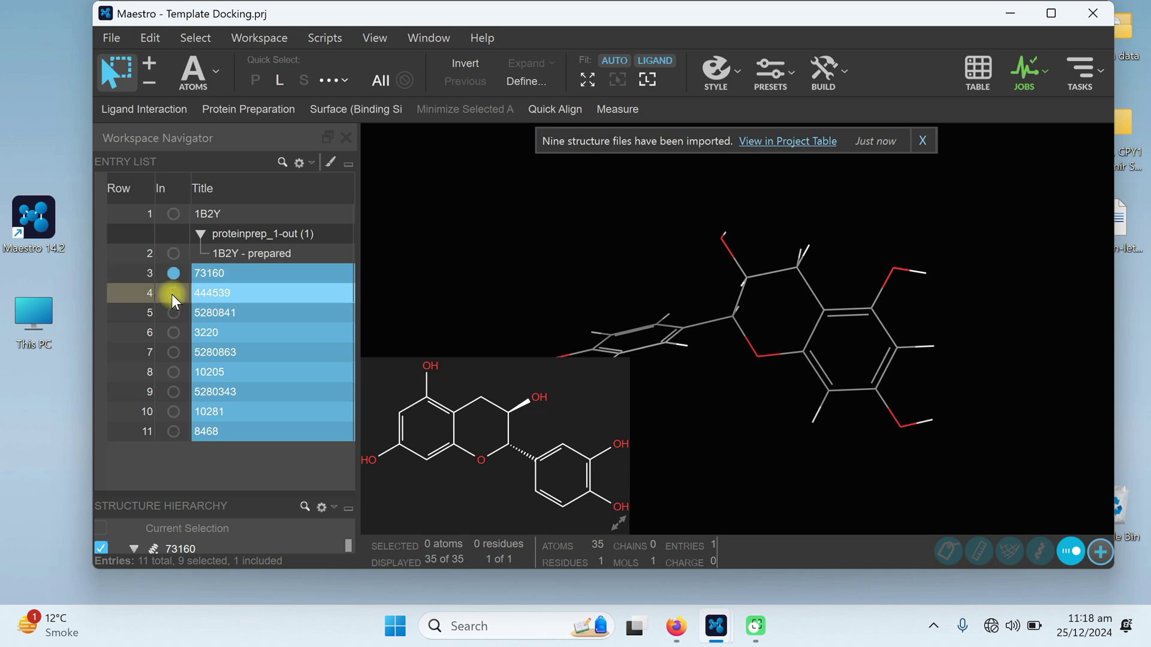
ctrl+click(172, 293)
ctrl+click(170, 318)
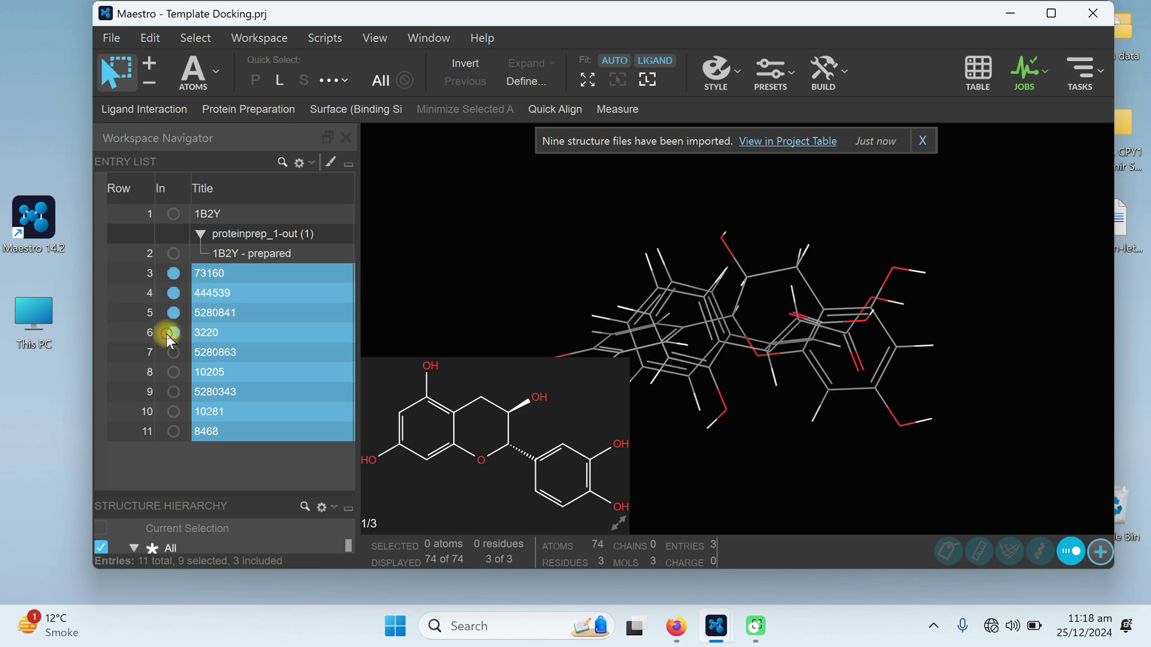
ctrl+click(171, 333)
ctrl+click(172, 354)
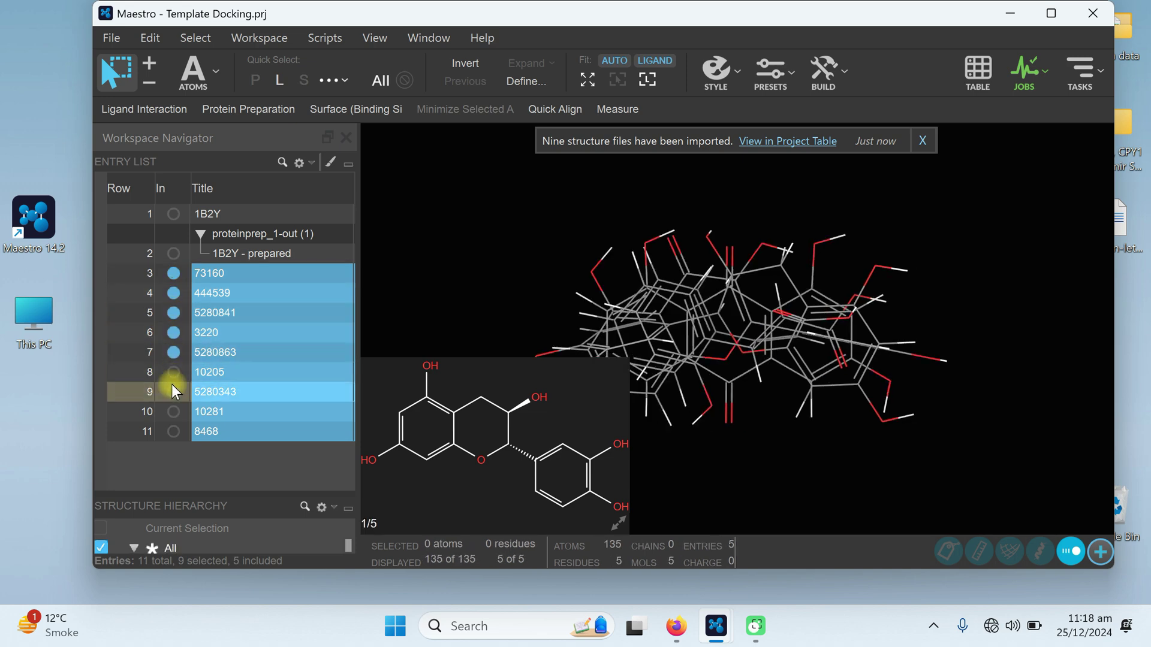
ctrl+click(171, 373)
ctrl+click(172, 393)
ctrl+click(172, 412)
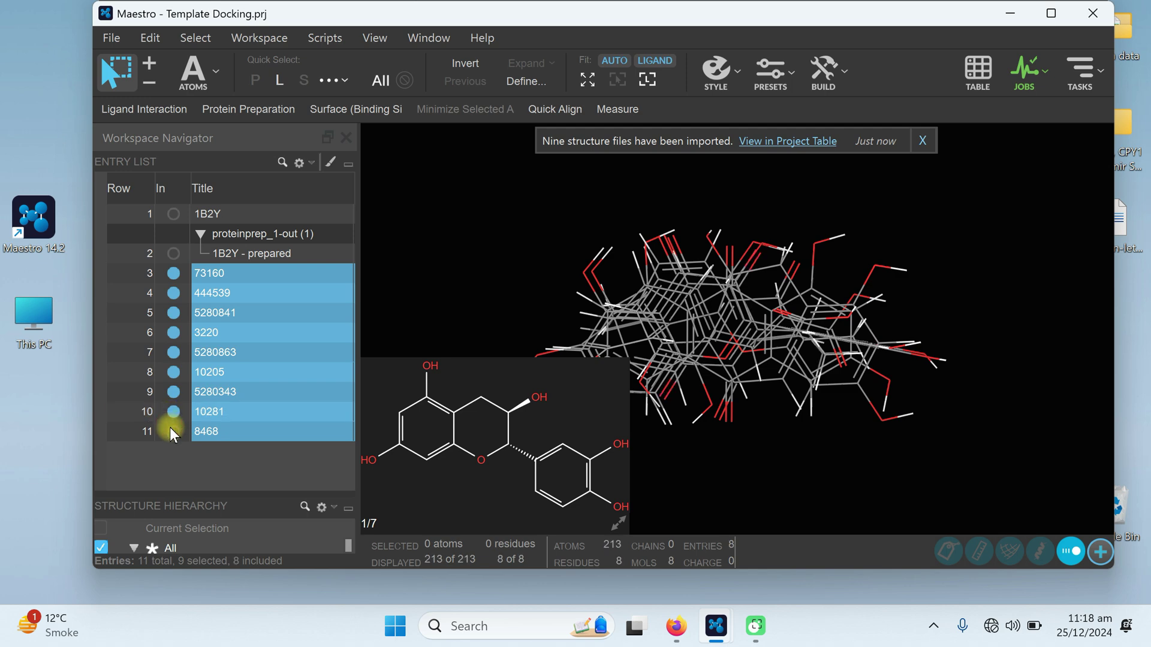
ctrl+click(172, 431)
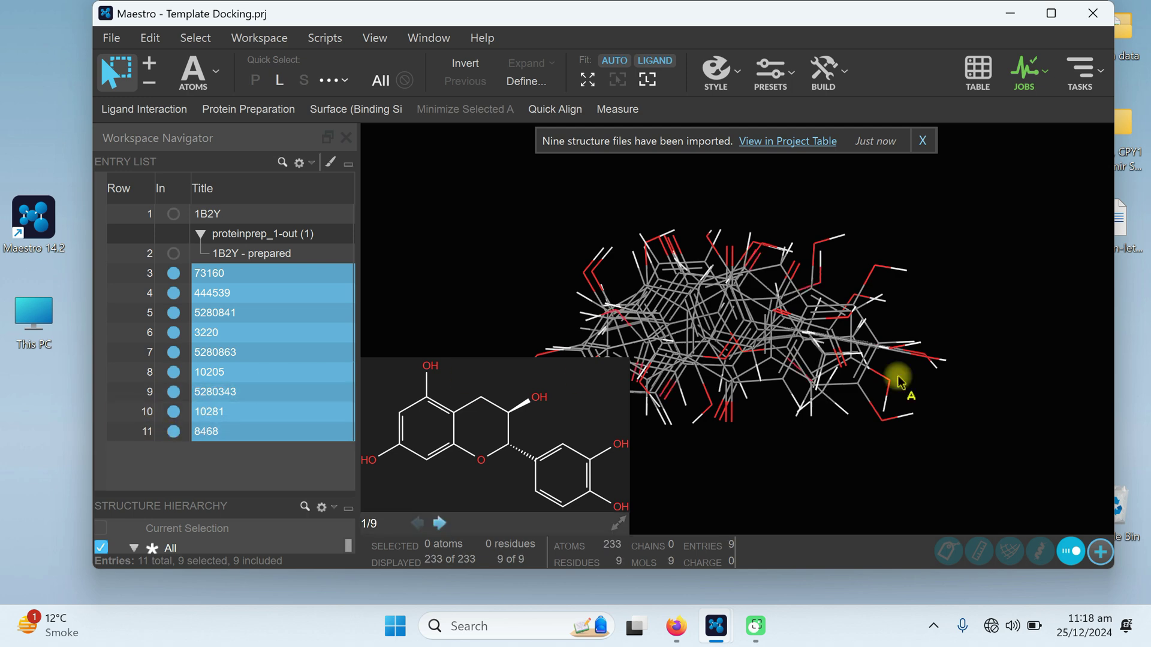
click(1082, 72)
text(grid)
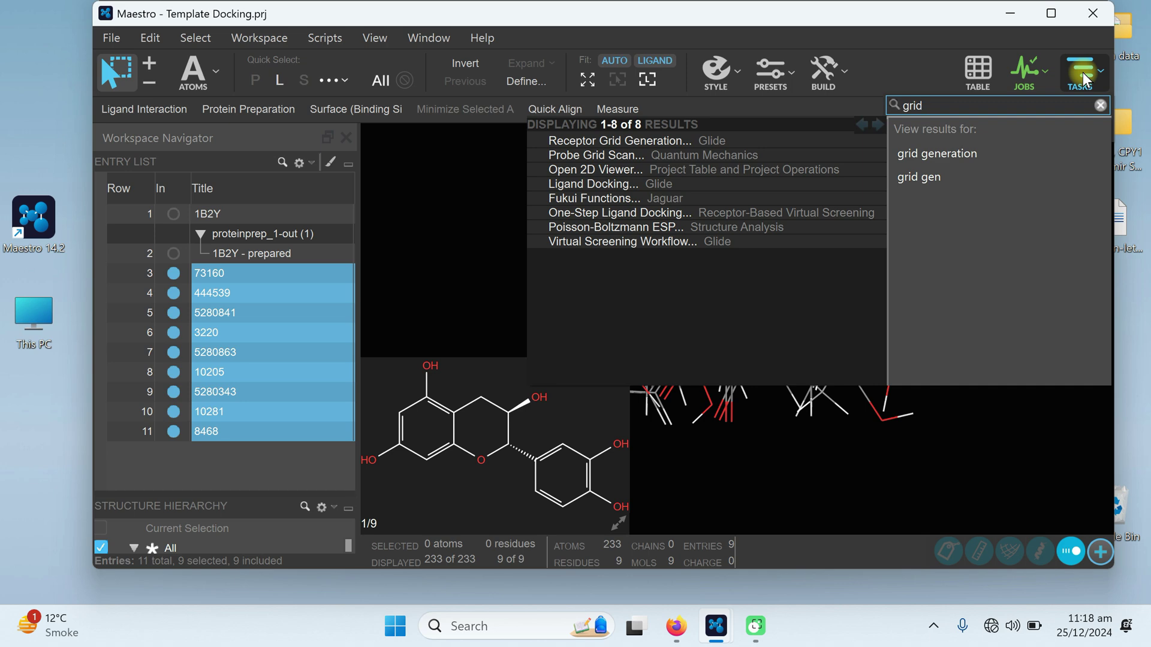
key(BackSpace)
key(BackSpace)
key(BackSpace)
key(BackSpace)
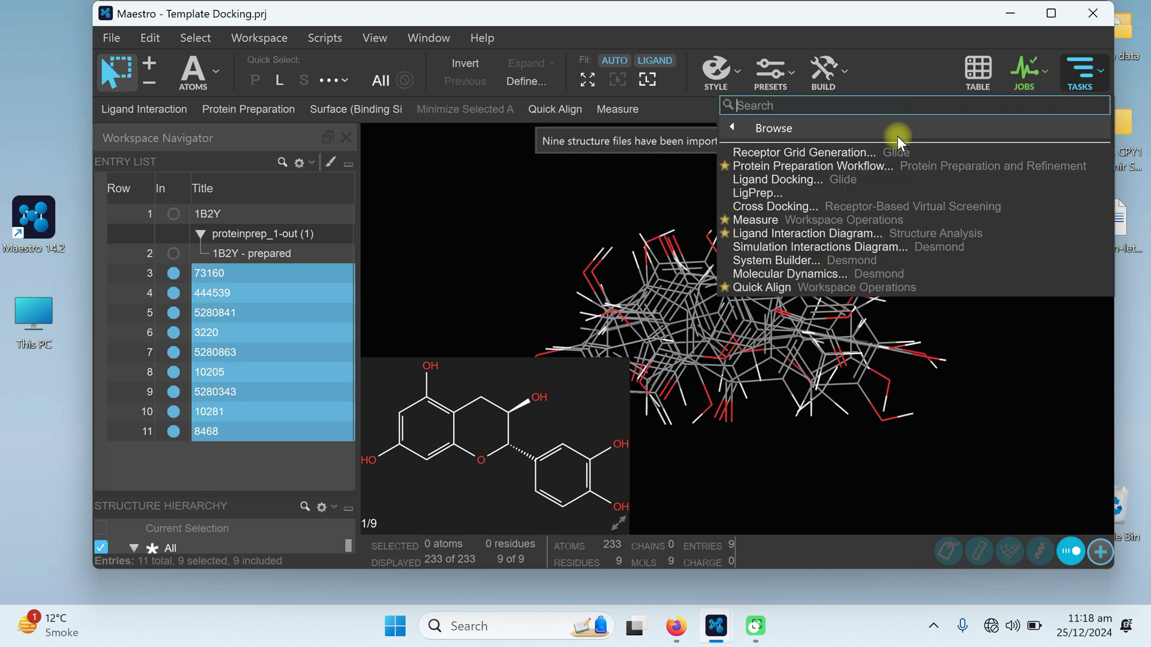
- Find and open LigPrep, and set it to use the structures from the Workspace (9 entries)
text(ligp)
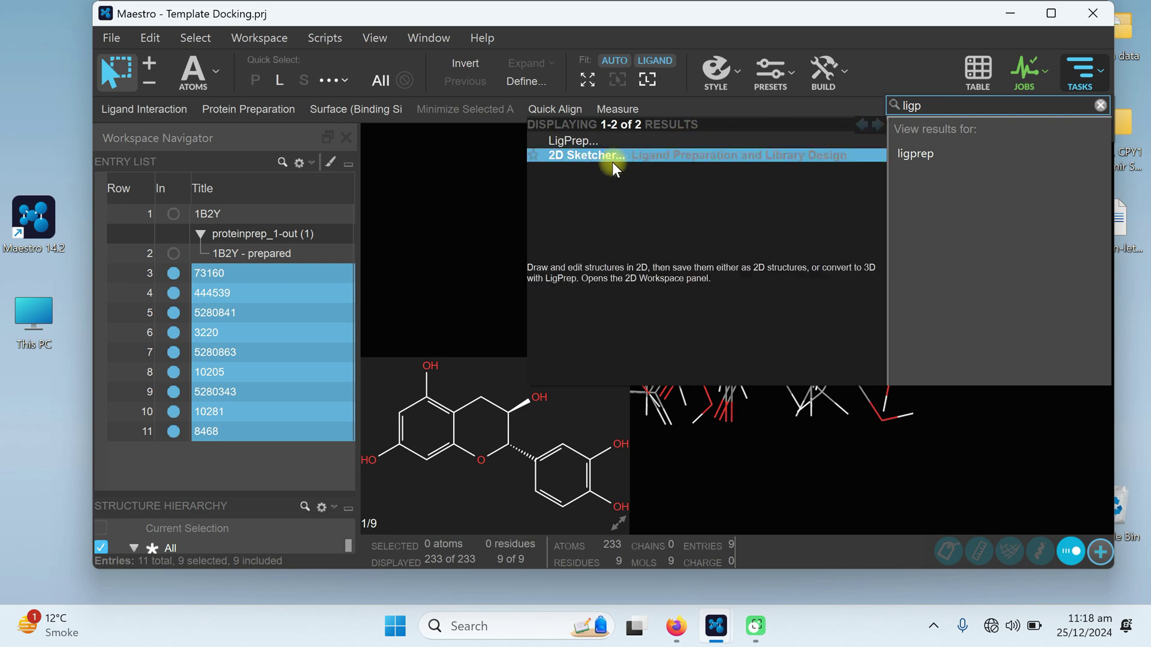
click(566, 142)
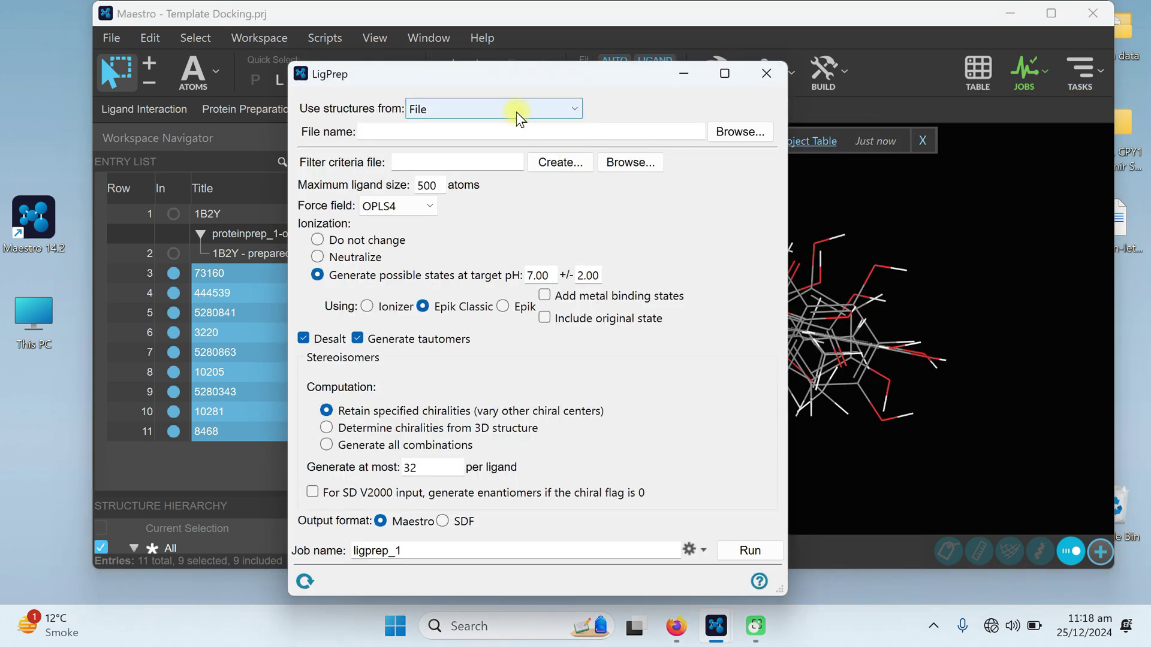
drag(532, 71, 677, 35)
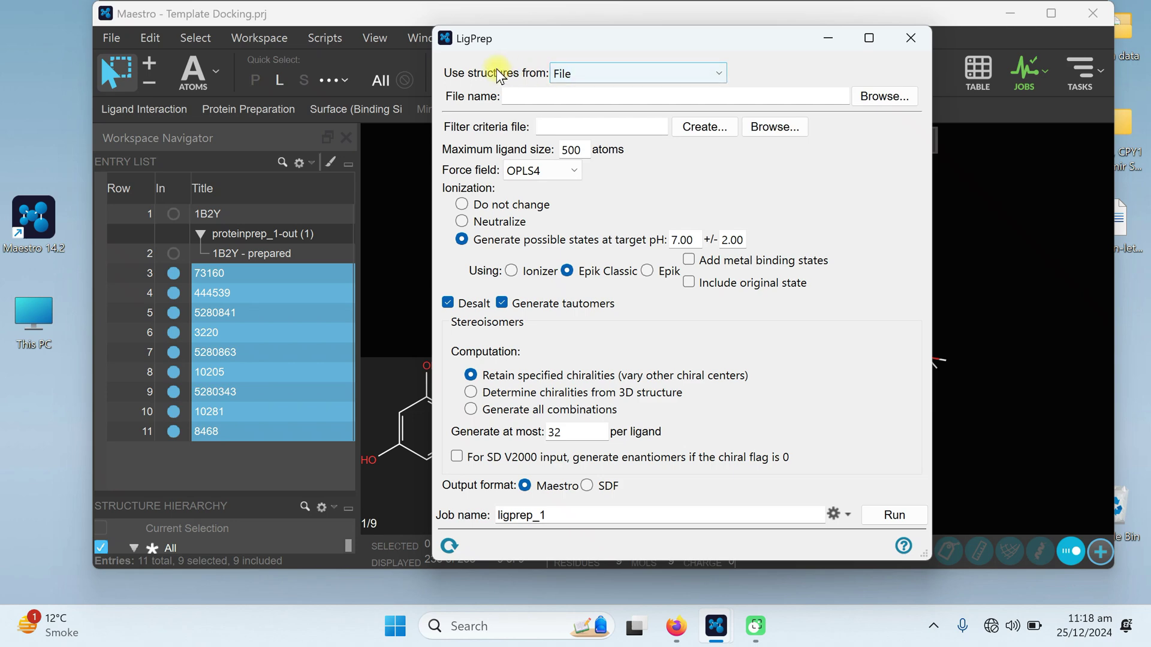
click(591, 71)
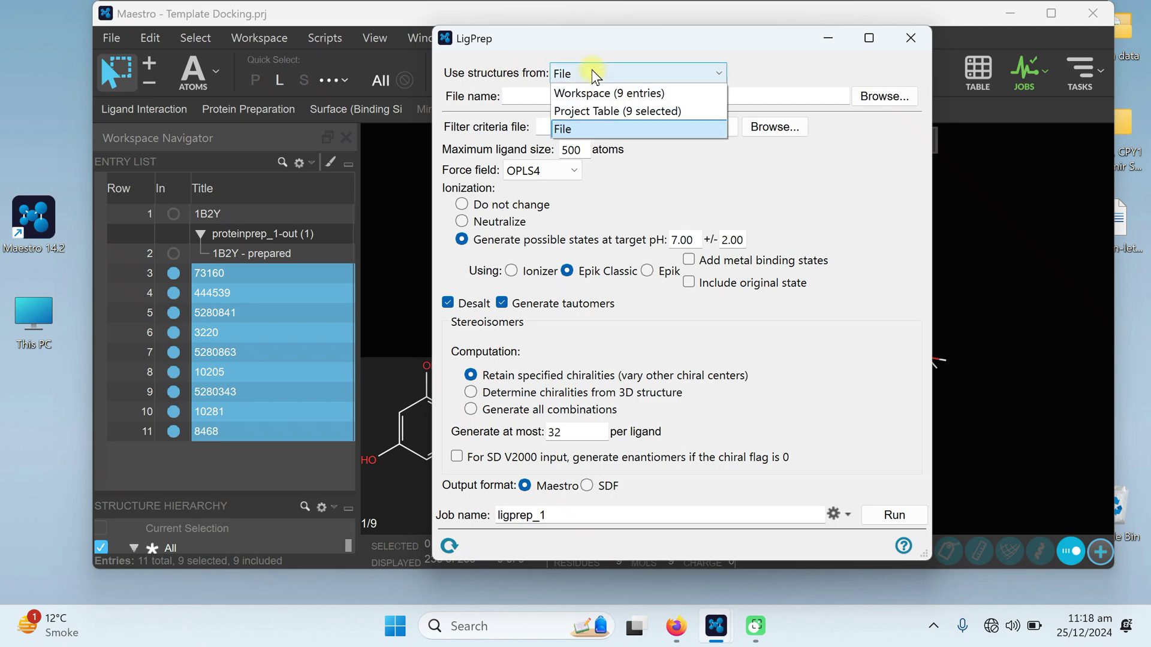
click(612, 95)
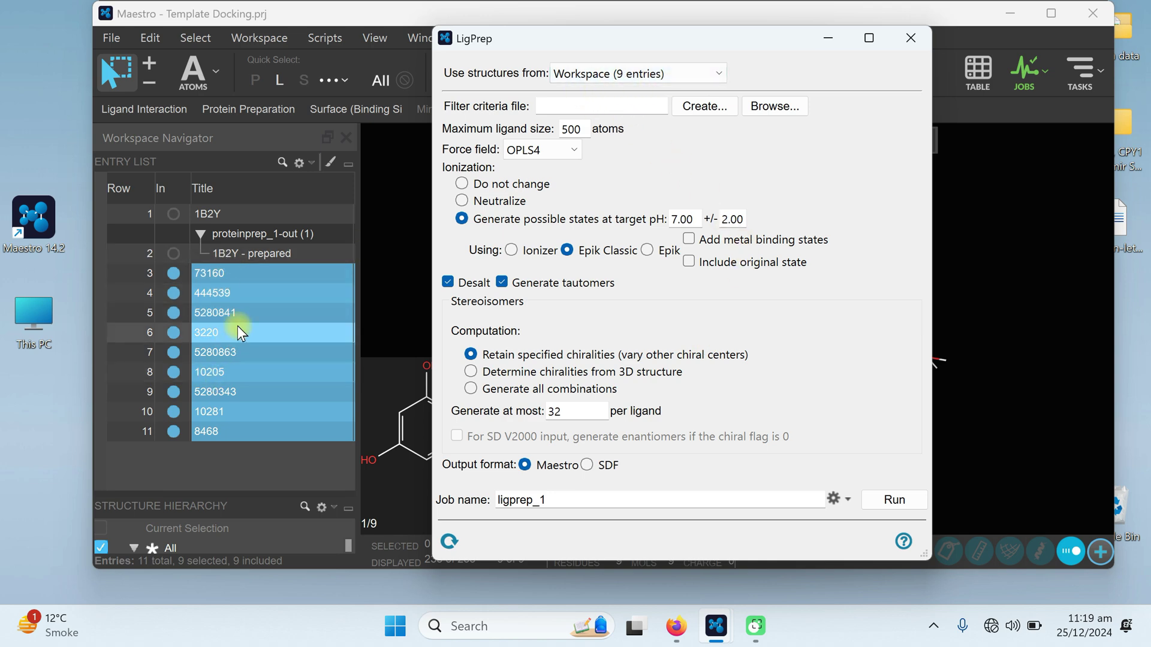
- Configure LigPrep with OPLS4, possible states at pH 7.00 +/- 2.00, no tautomers, chiralities determined from 3D structure, and at most 1 per ligand
click(553, 147)
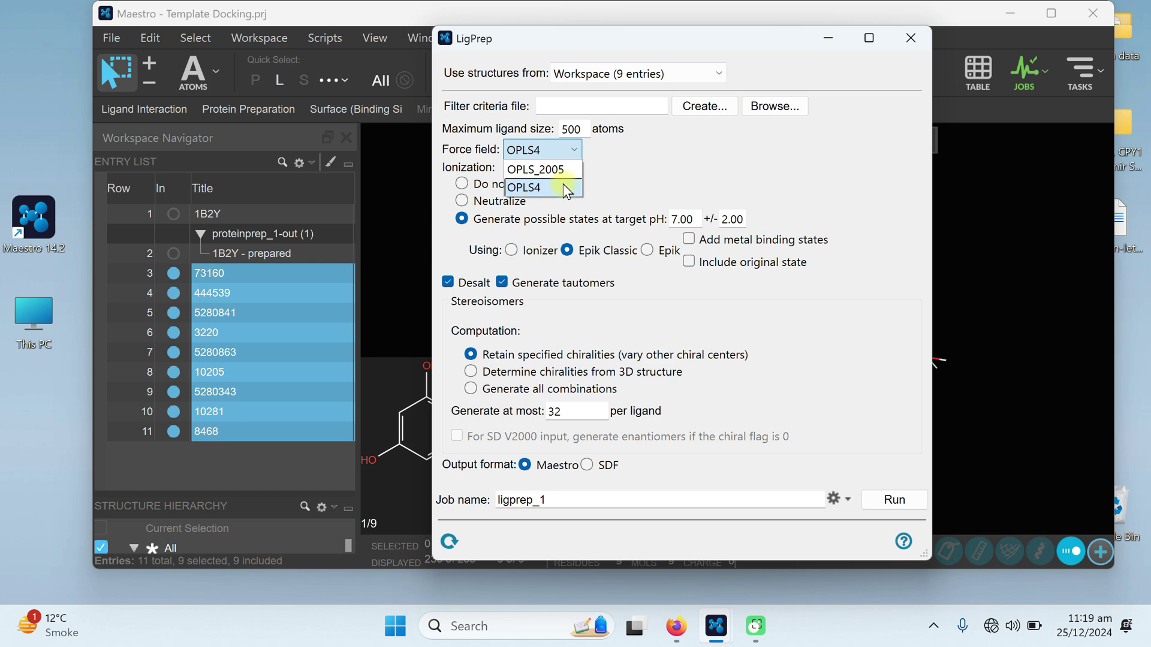
click(667, 178)
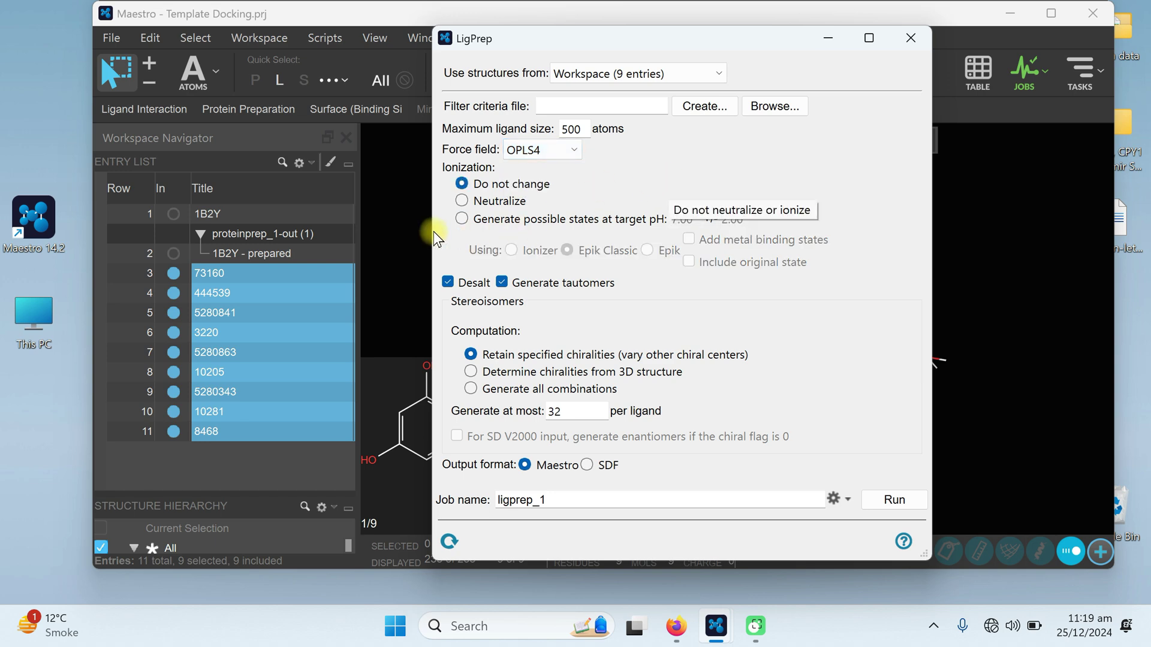
click(462, 219)
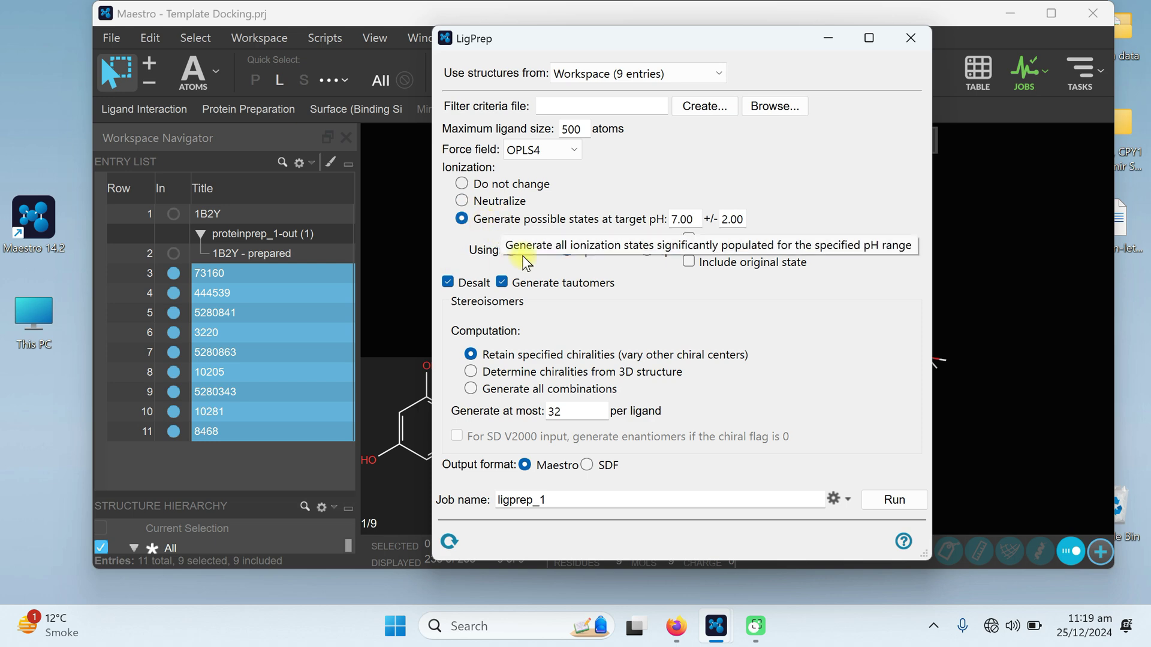
click(502, 283)
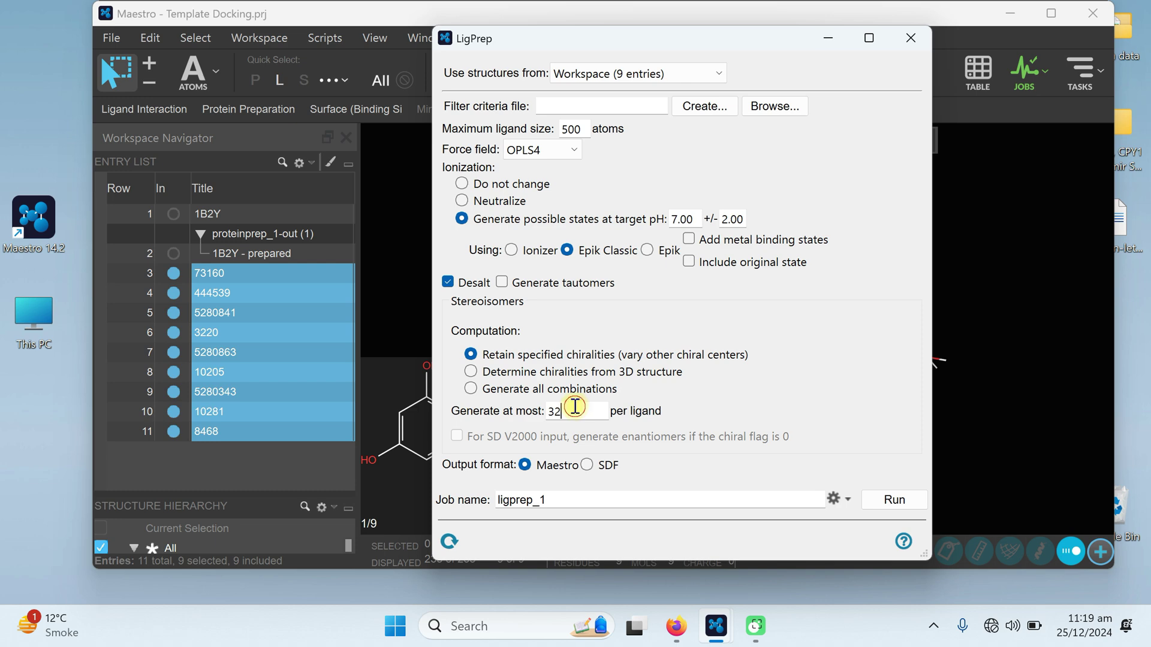
drag(575, 411, 520, 403)
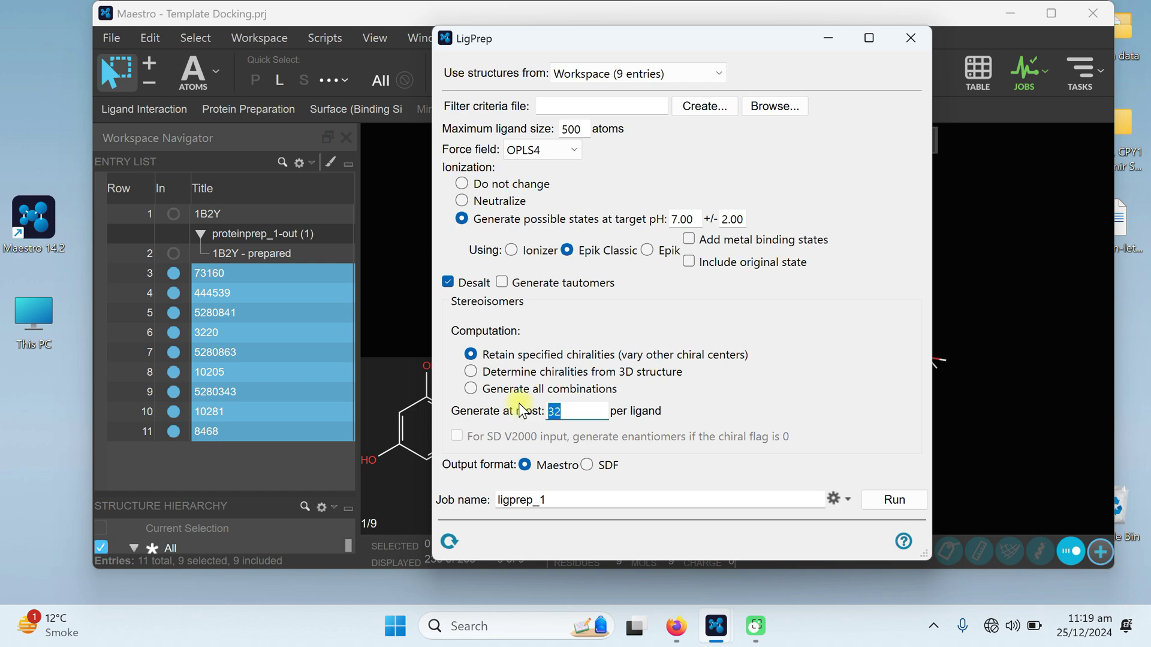
text(1)
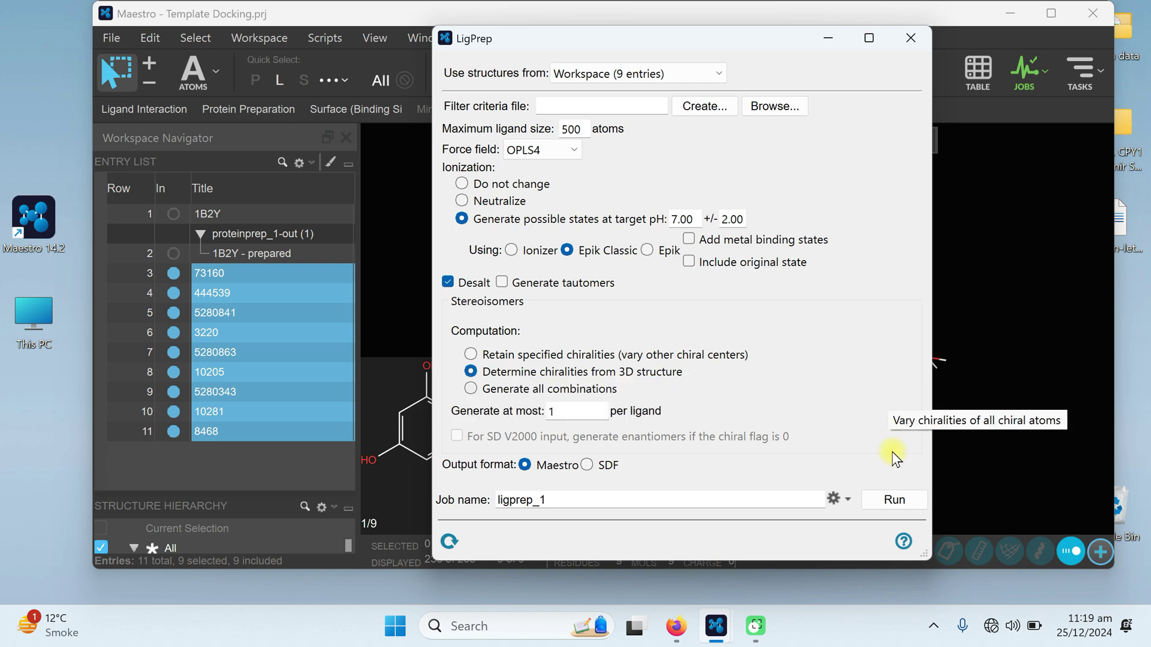
- Run the ligprep_1 job with Maestro output format and put the LigPrep window away
click(895, 504)
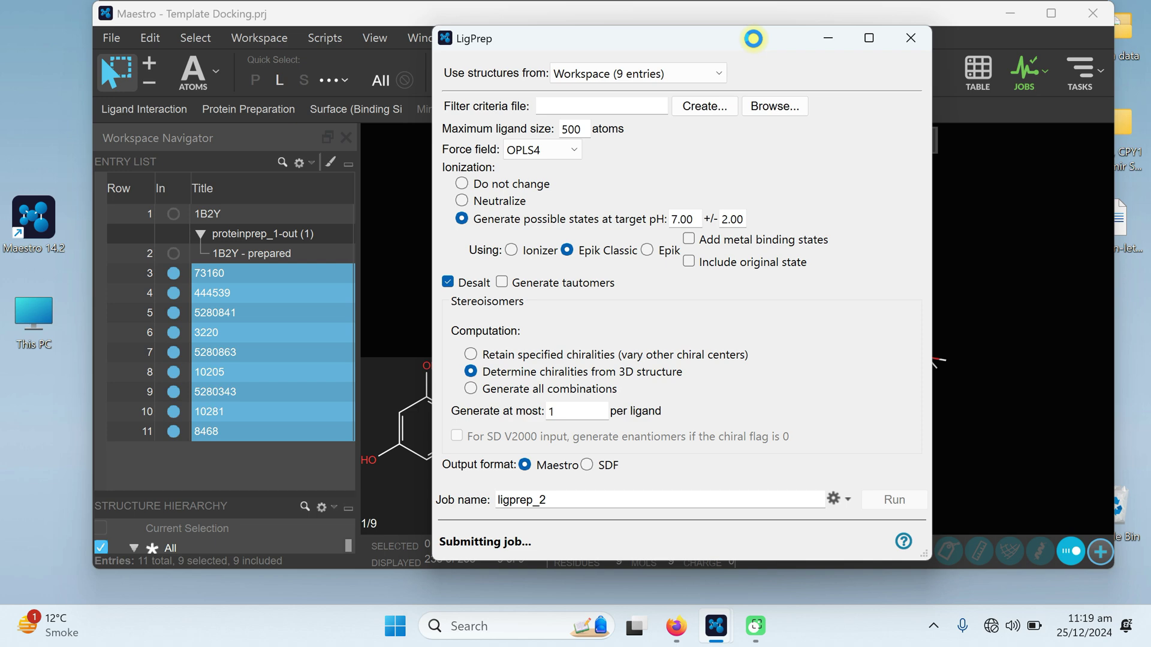
drag(754, 38, 565, 36)
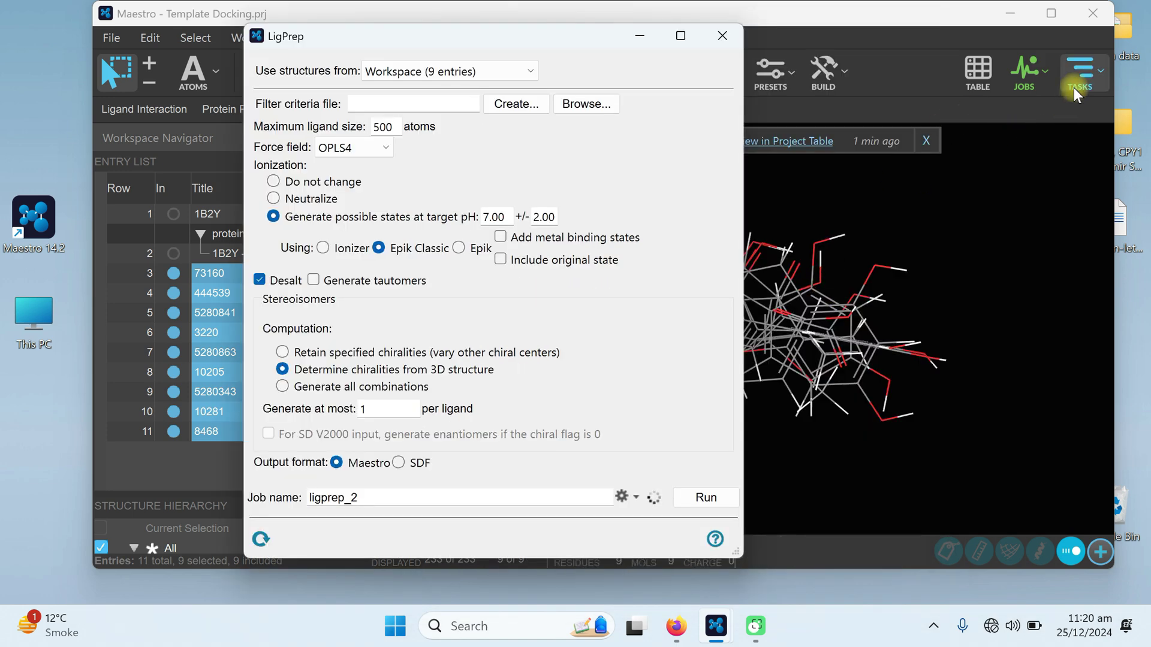
click(726, 35)
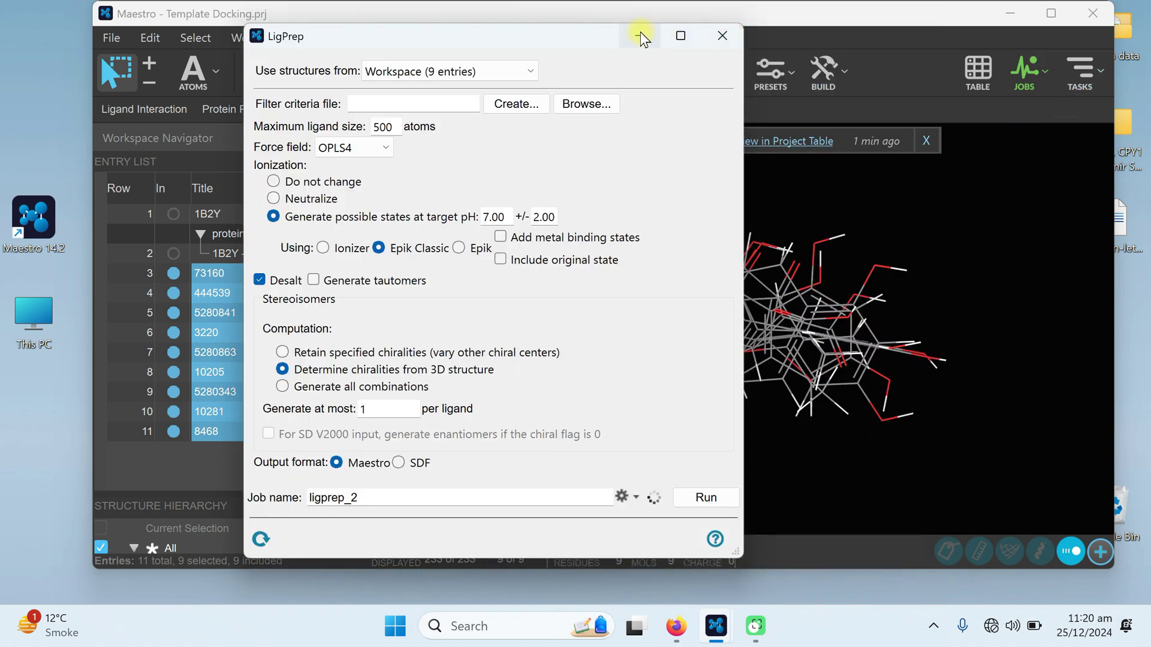
- Check the status of the ligprep_1 job and look through the ligprep_1-out entries in the entry list
click(1039, 87)
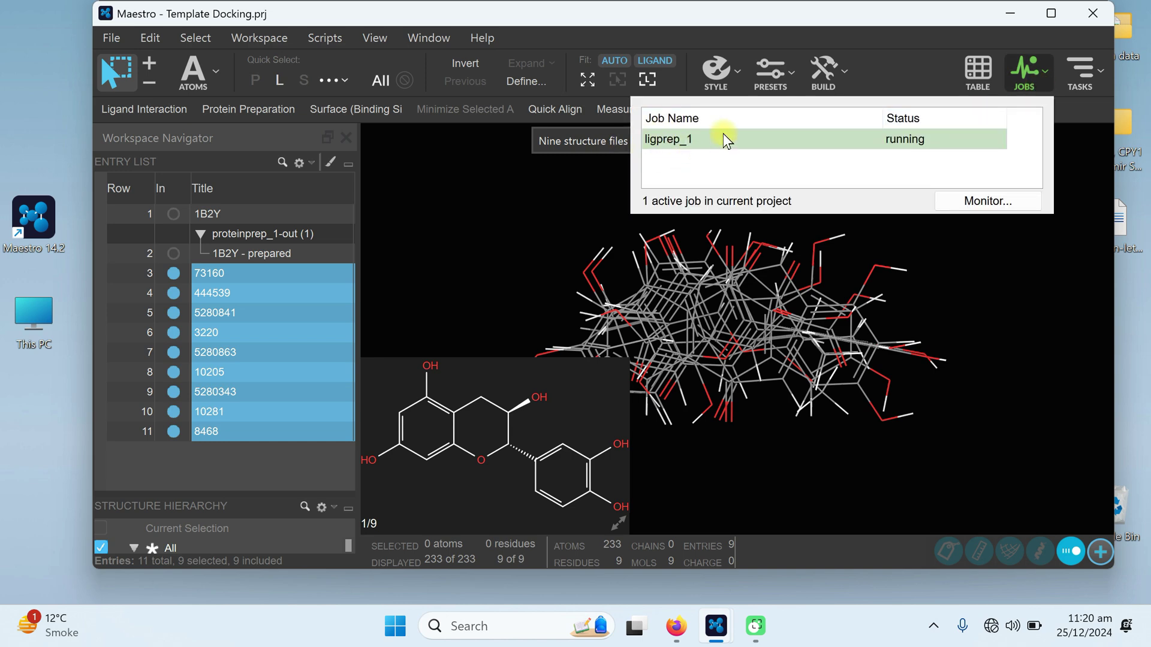
click(971, 307)
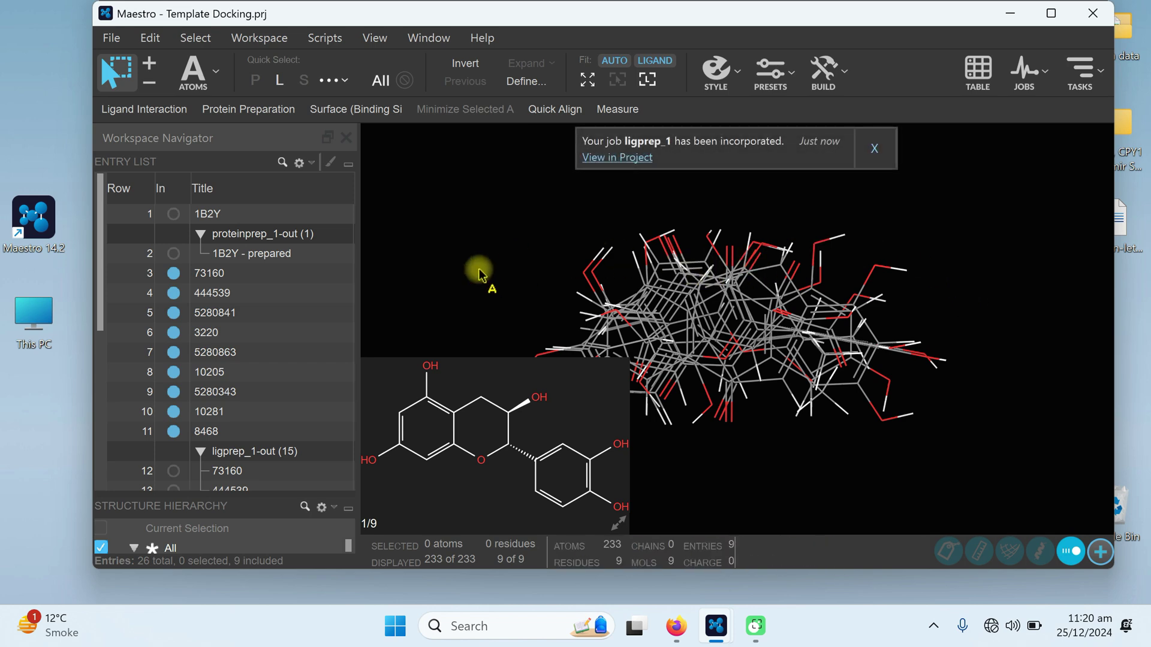
scroll(301, 314, down, 5)
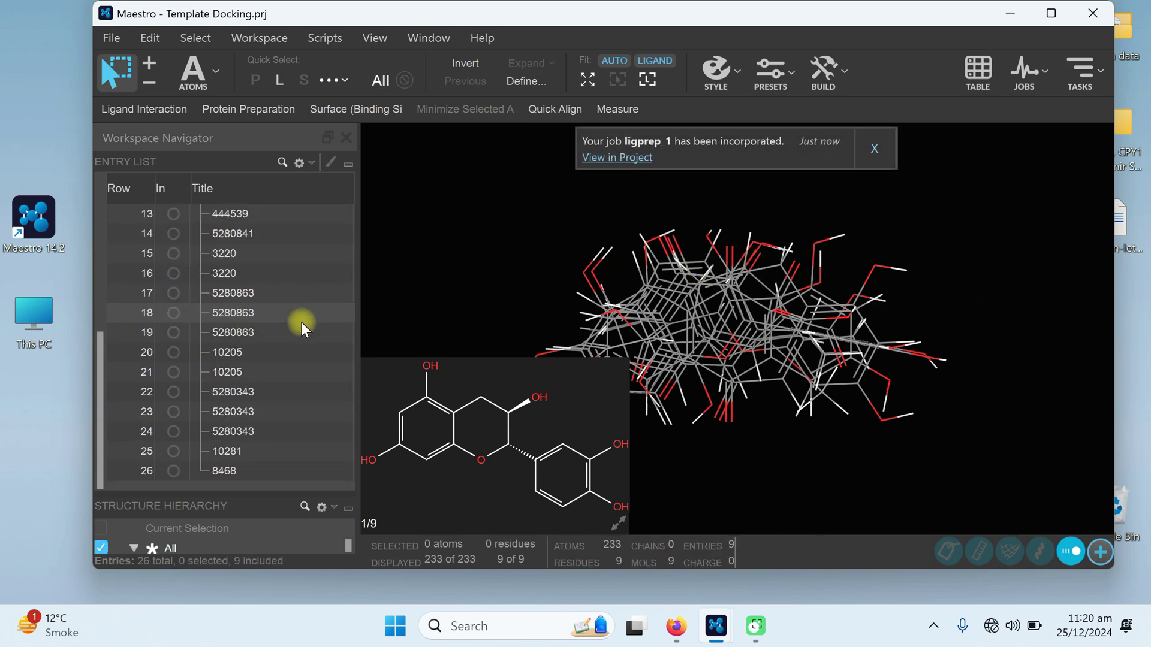
- Compare the original 73160 structure with its prepared ligprep_1-out counterpart in the Workspace, and look through the prepared entries
scroll(301, 322, up, 3)
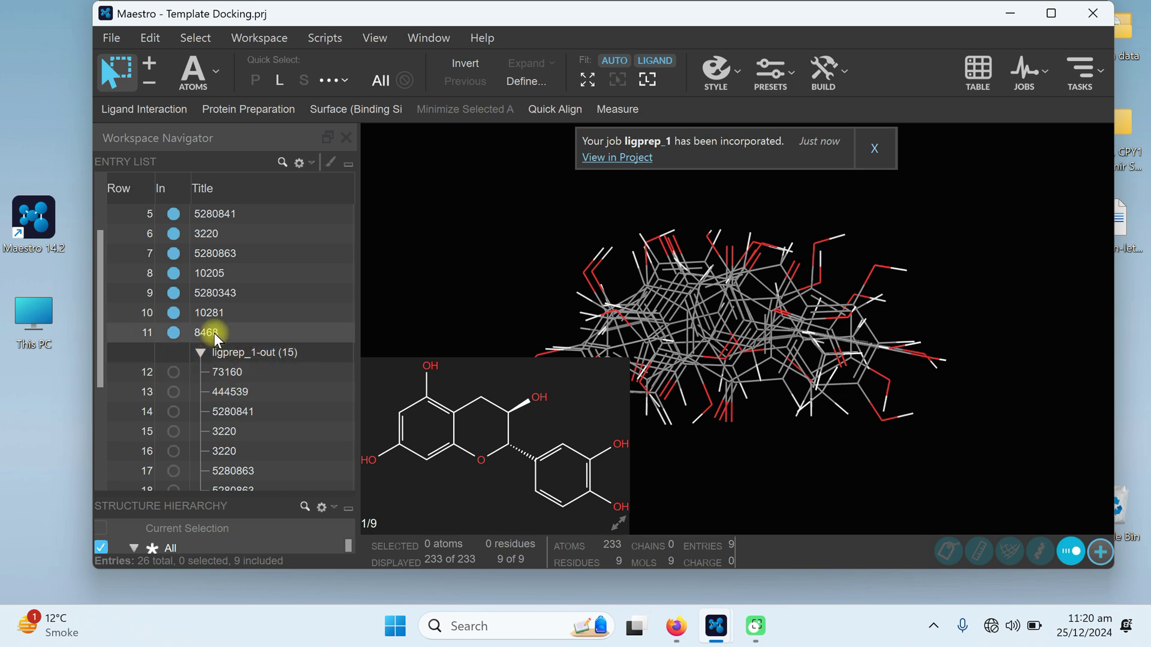
scroll(214, 332, up, 3)
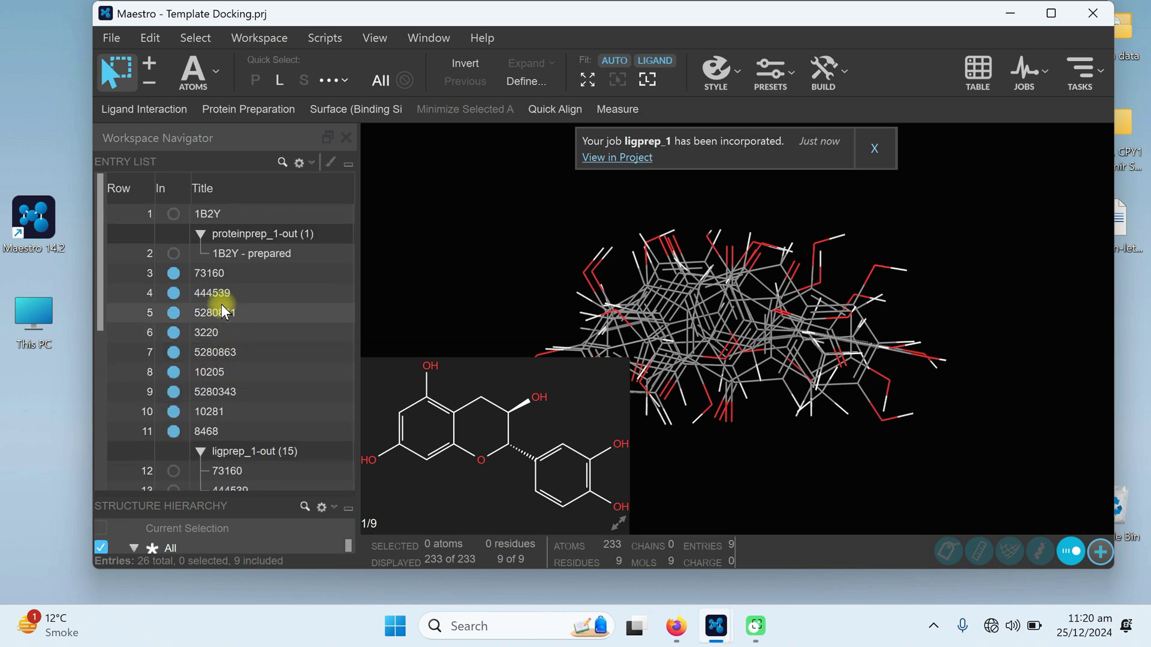
click(209, 275)
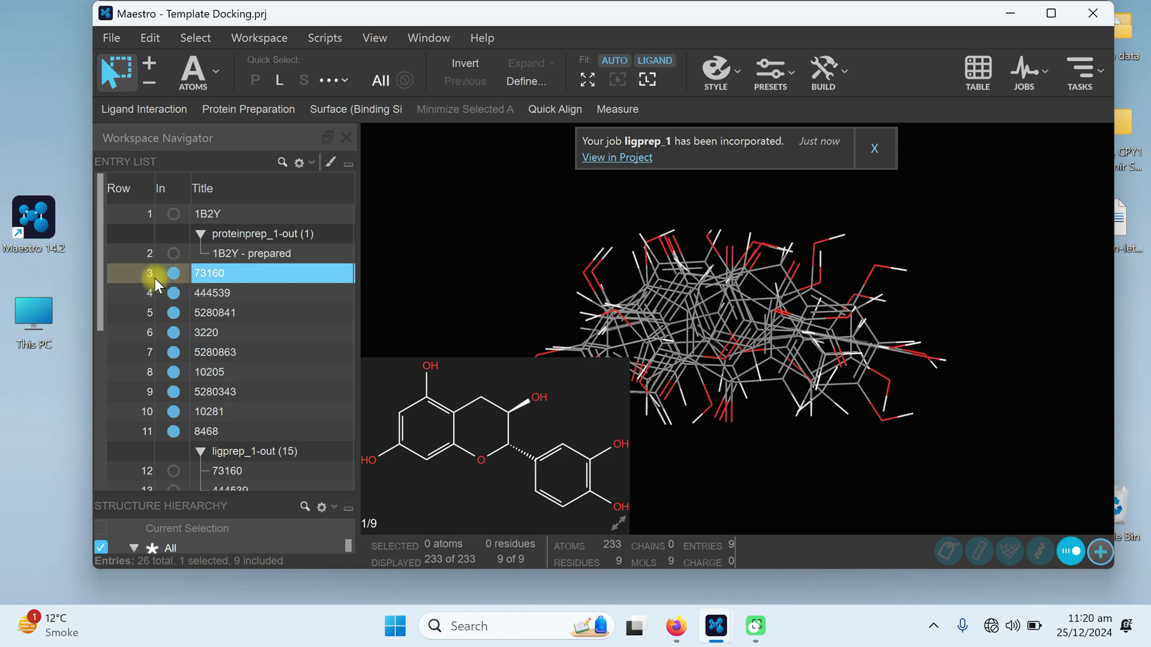
click(172, 274)
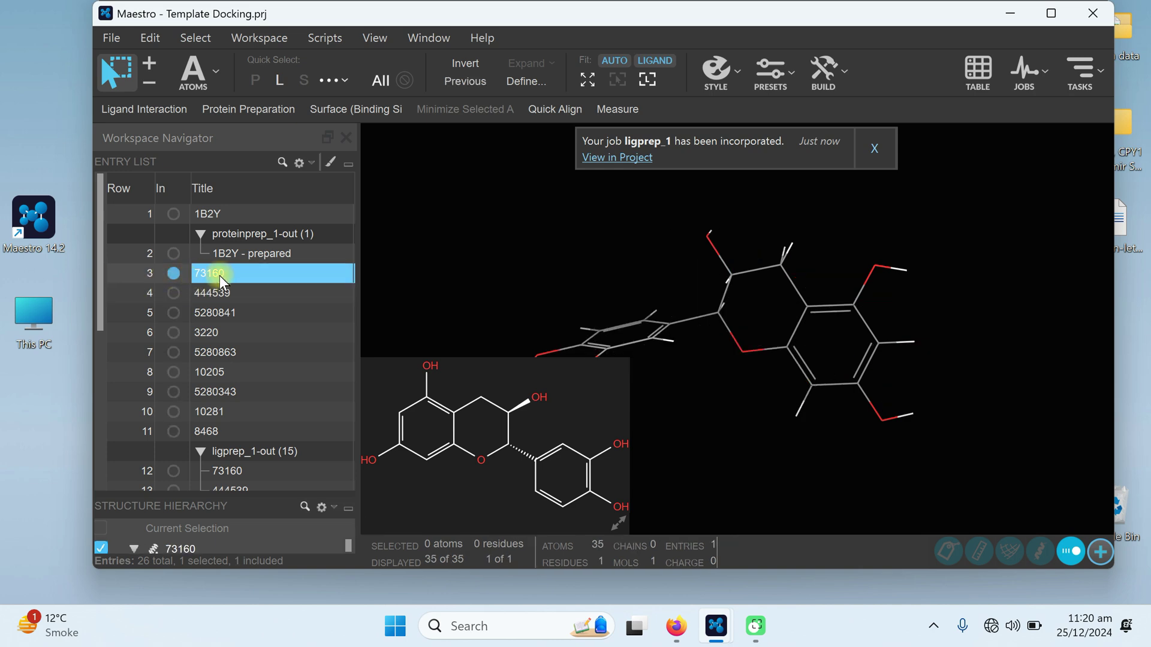
scroll(255, 303, down, 2)
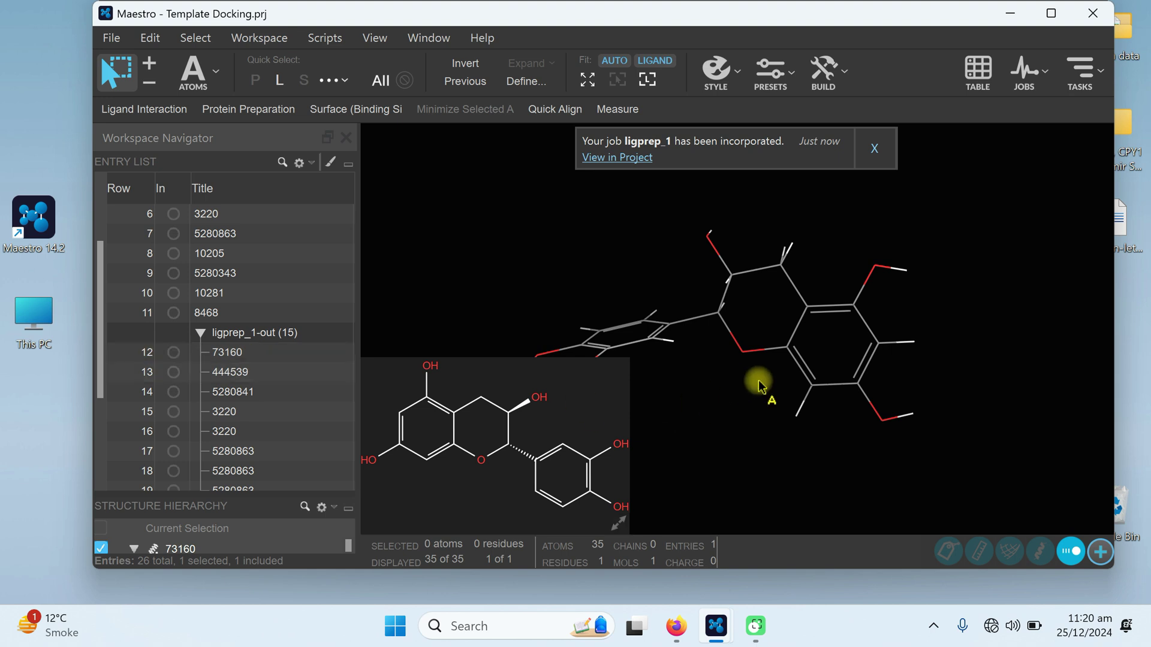
click(174, 352)
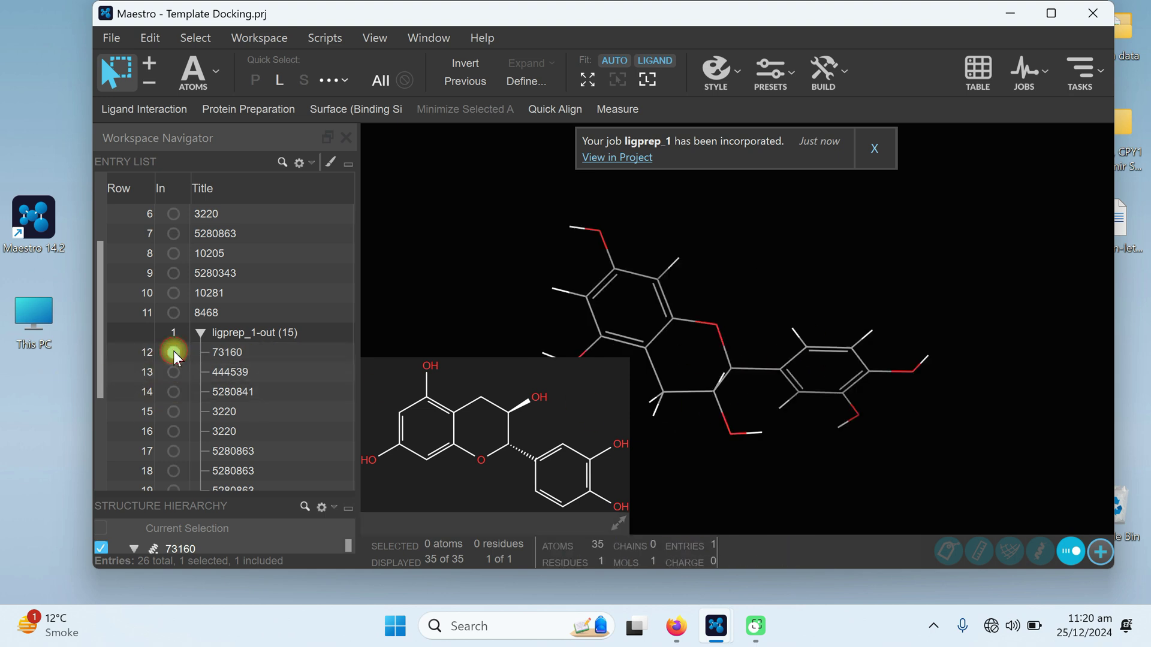
scroll(311, 339, up, 2)
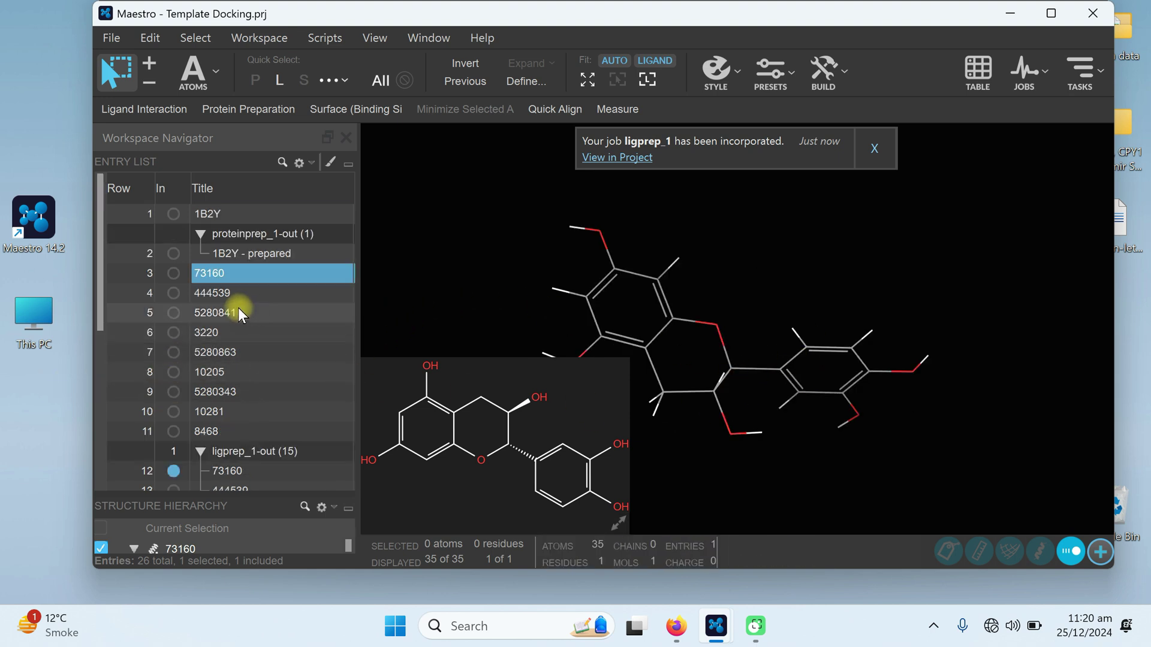
click(172, 273)
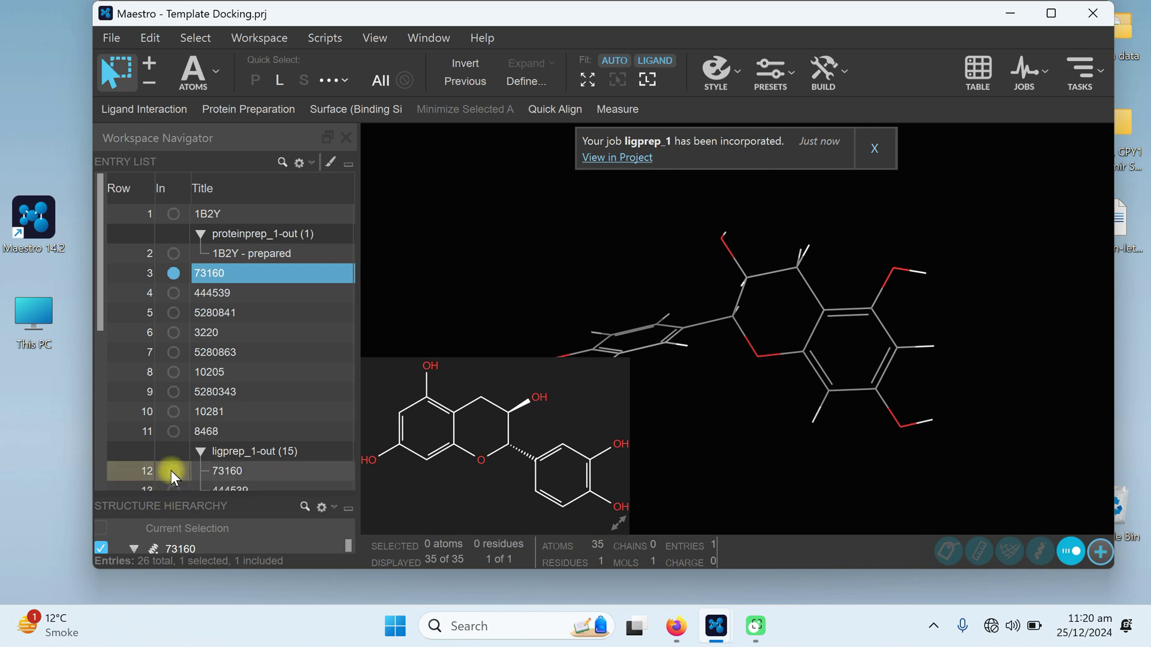
click(172, 470)
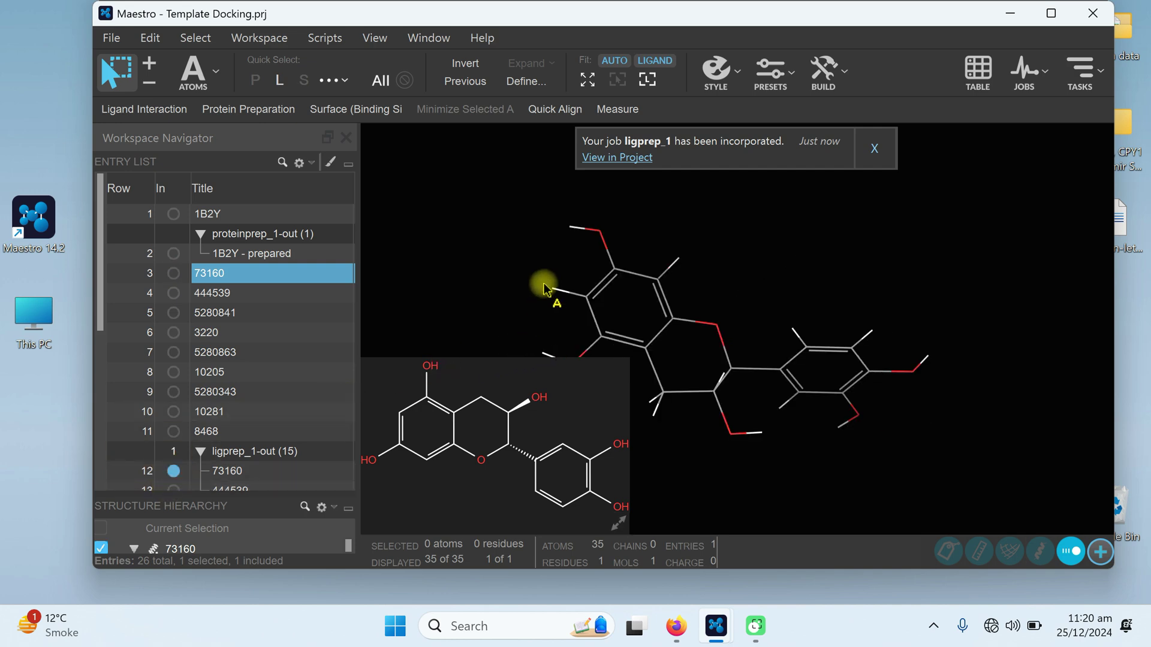
scroll(227, 414, down, 5)
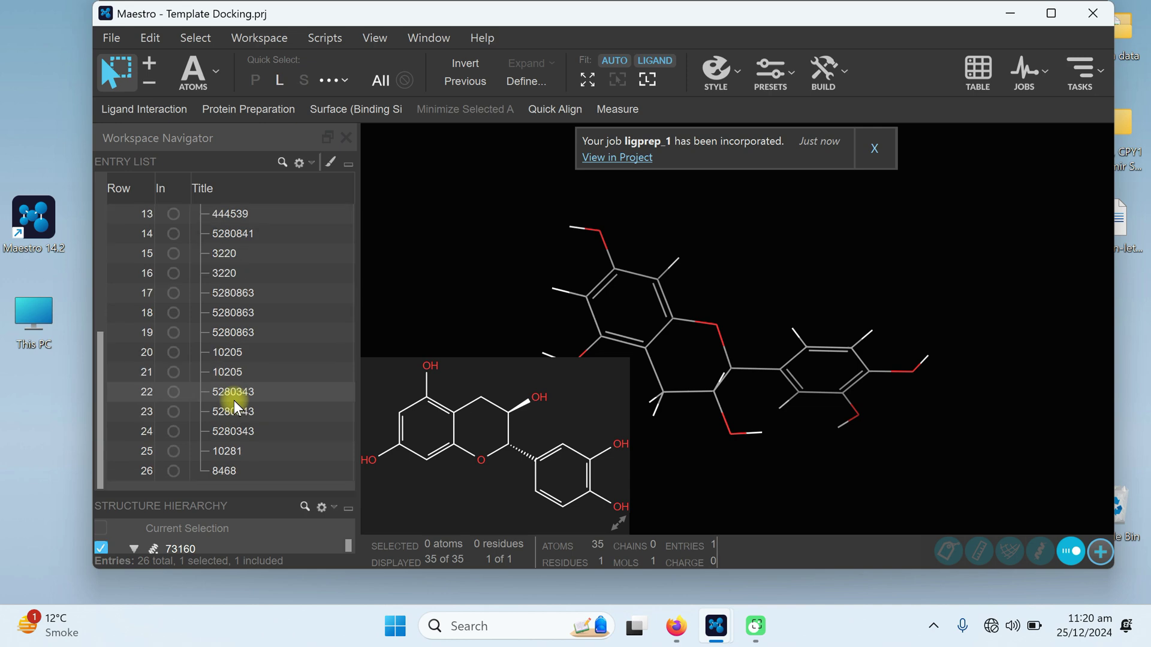
scroll(237, 408, up, 2)
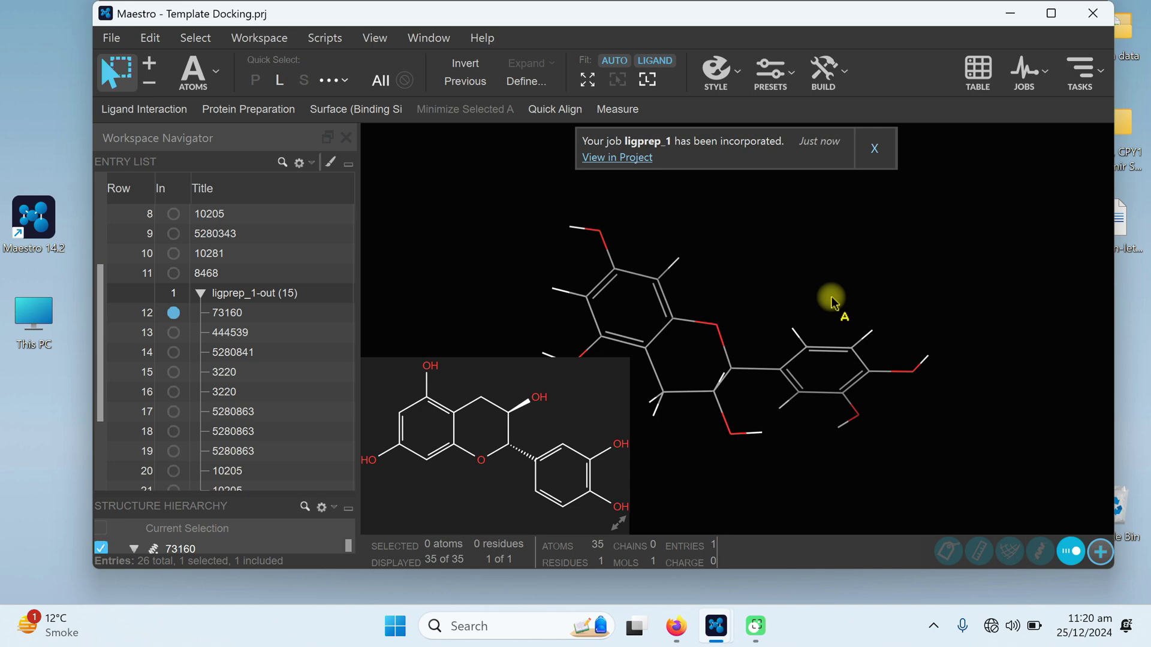
- Search the tasks for docking and open Glide Ligand Docking, placing its window over the Workspace
click(1092, 63)
text(ligp)
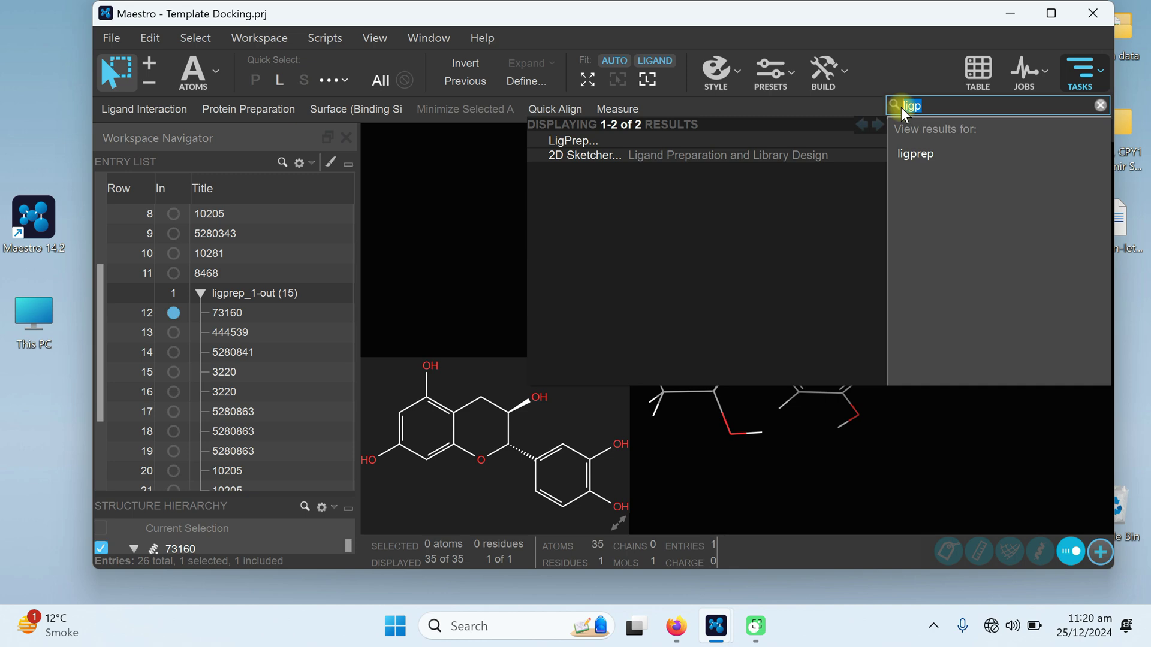
text(docking)
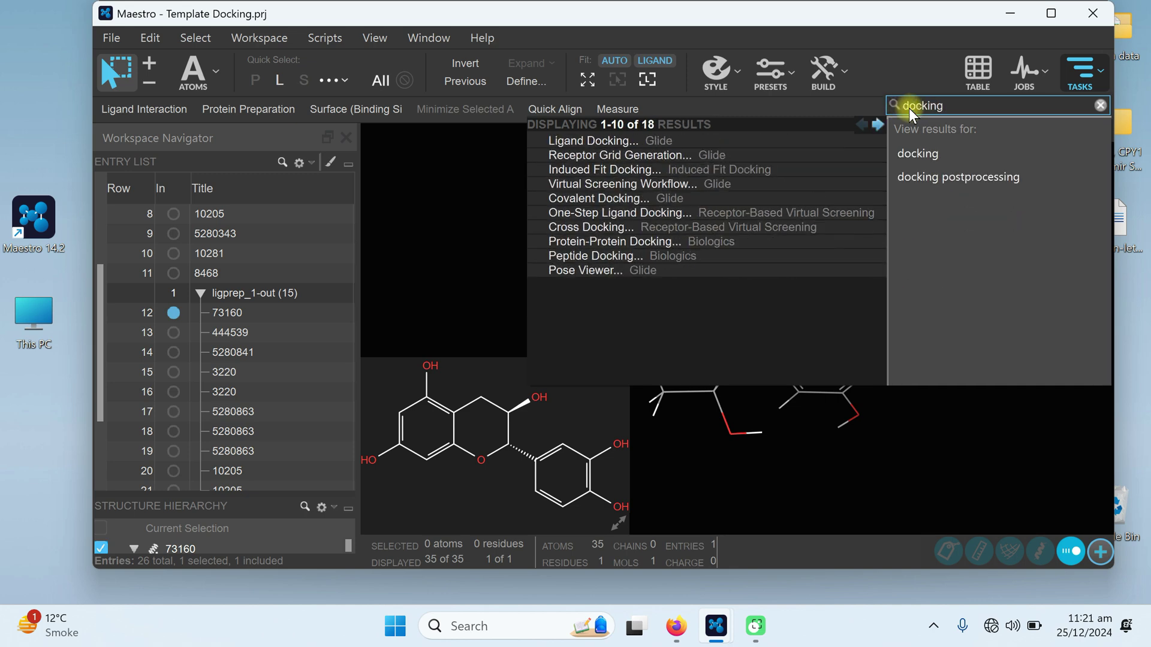
click(630, 144)
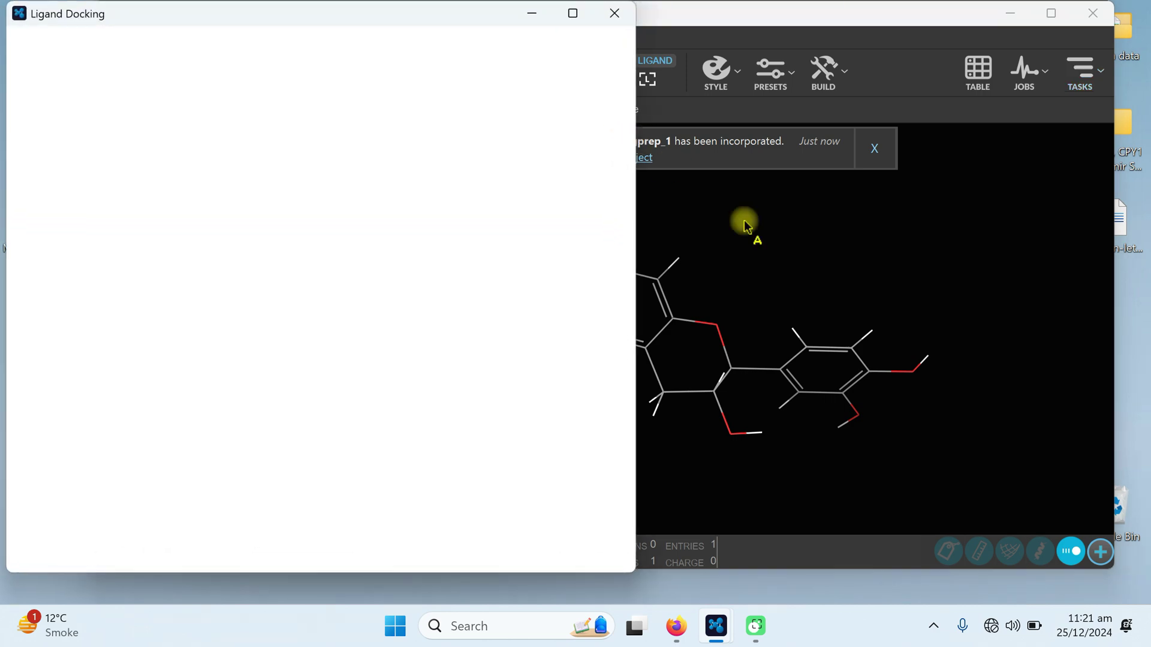
drag(289, 20, 558, 33)
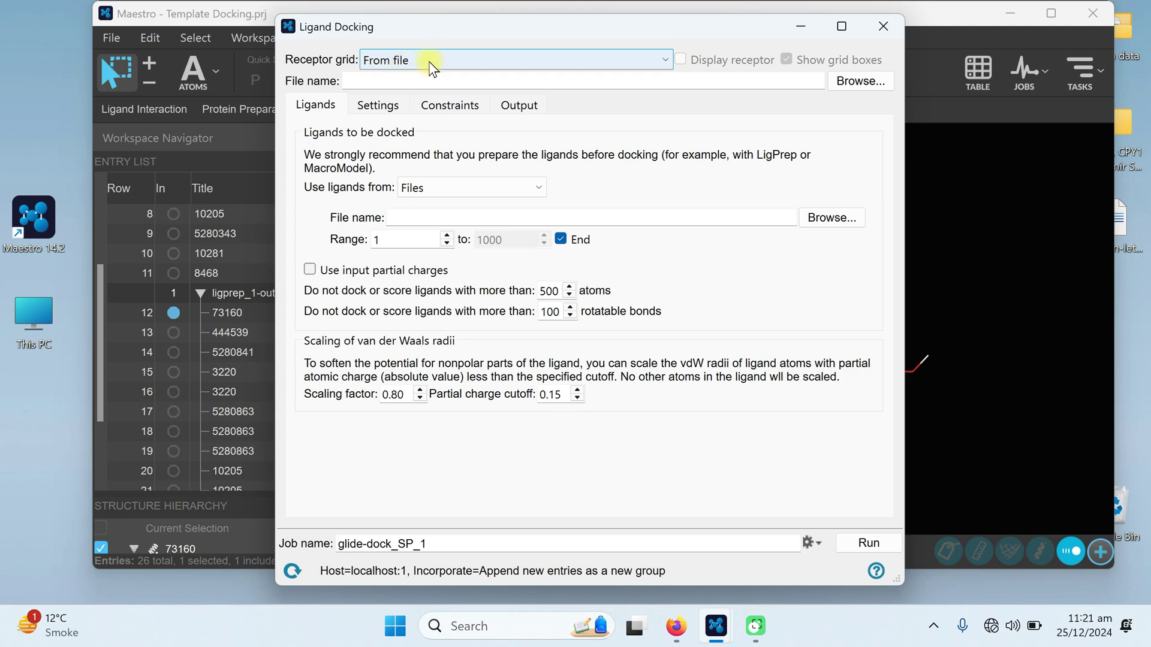
- Load the receptor grid file glide-grid_1.zip from the glide-grid_1 folder for the docking
click(872, 80)
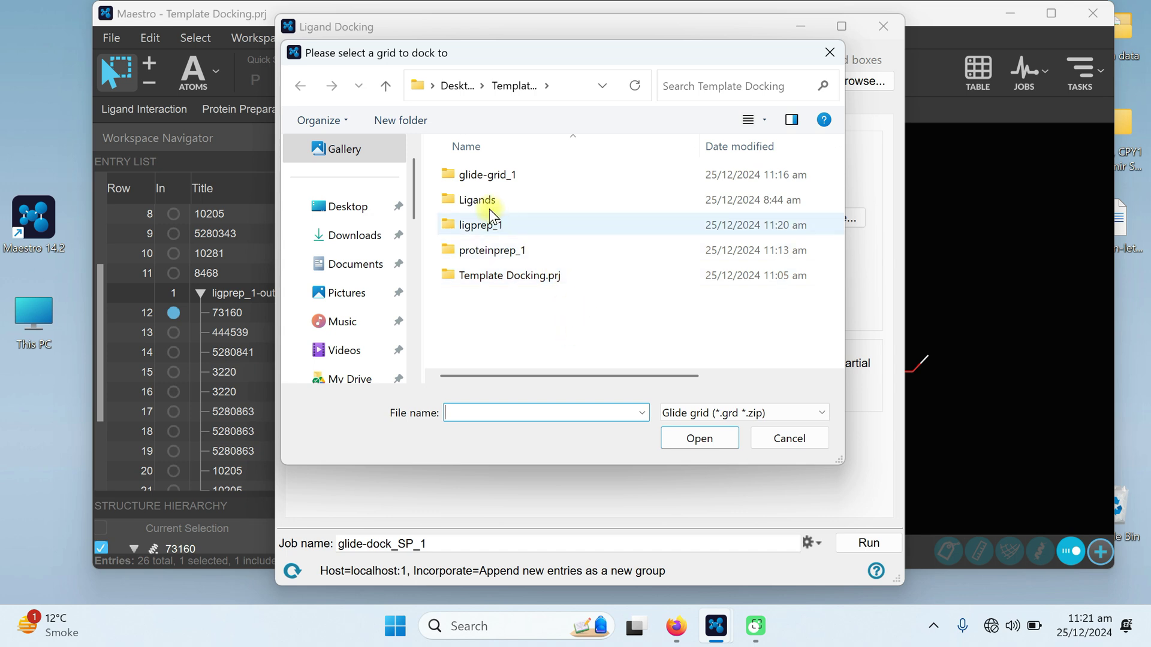
click(484, 176)
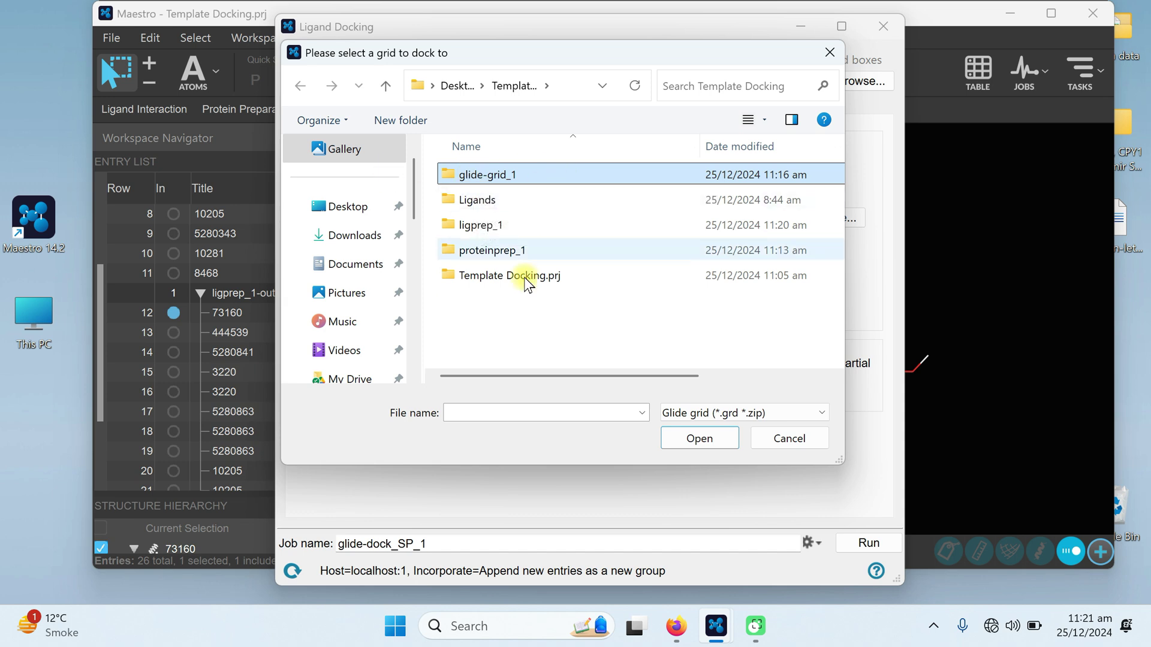
double_click(484, 176)
click(462, 176)
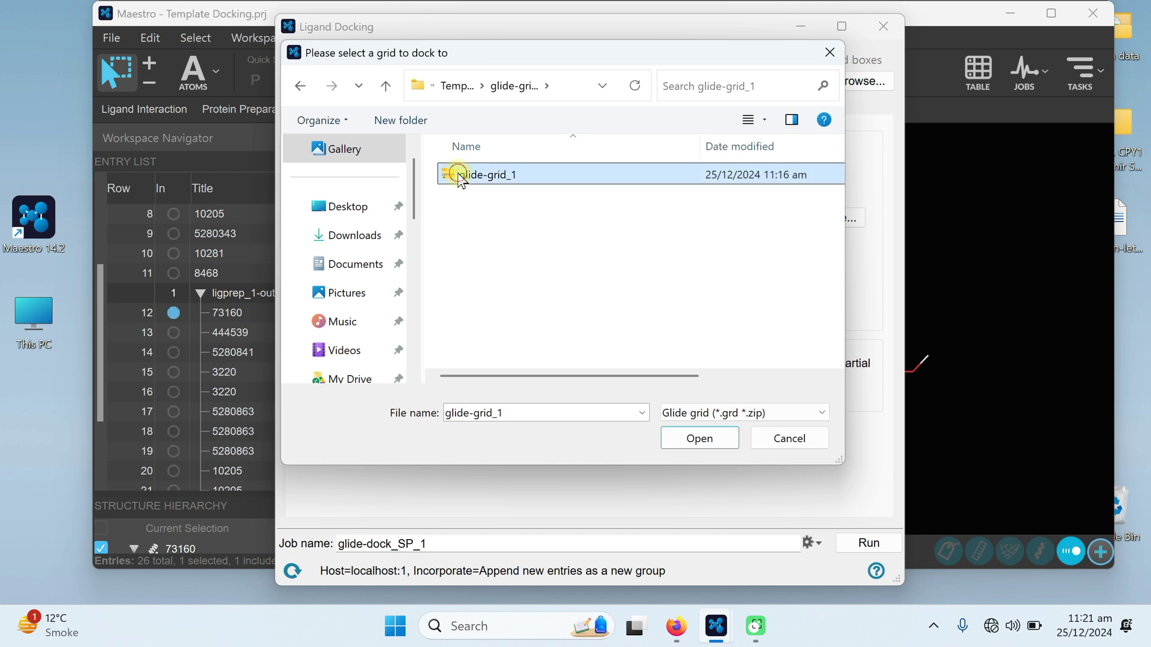
click(697, 439)
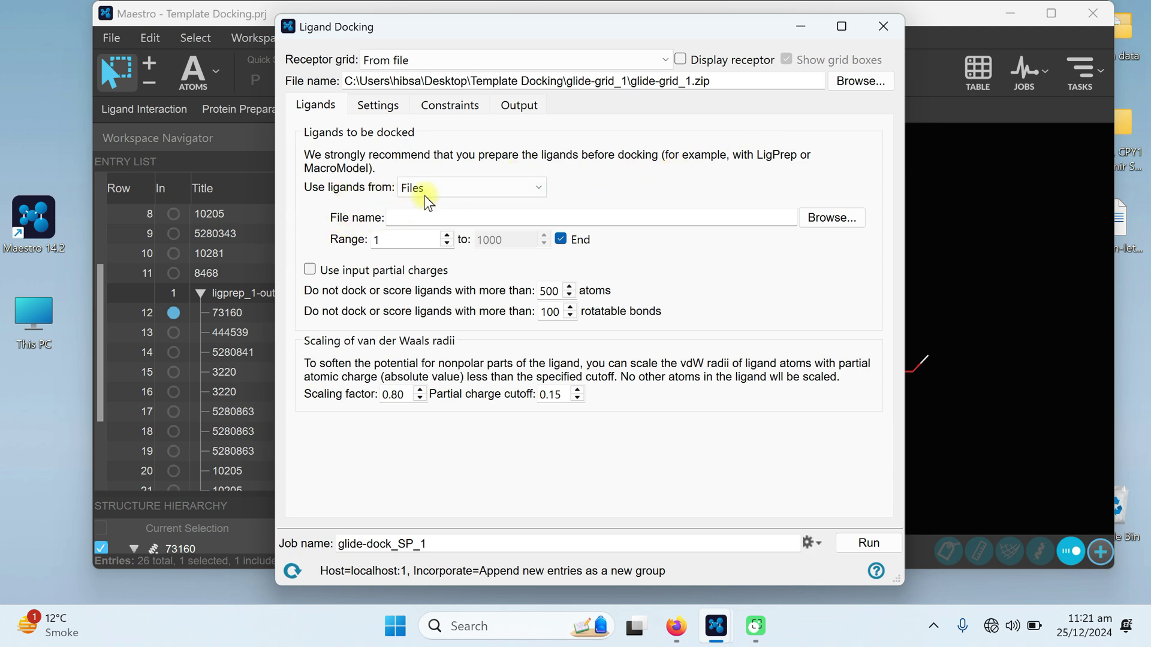
- Load ligprep_1-out.maegz from the ligprep_1 folder as the file of ligands to dock
click(833, 218)
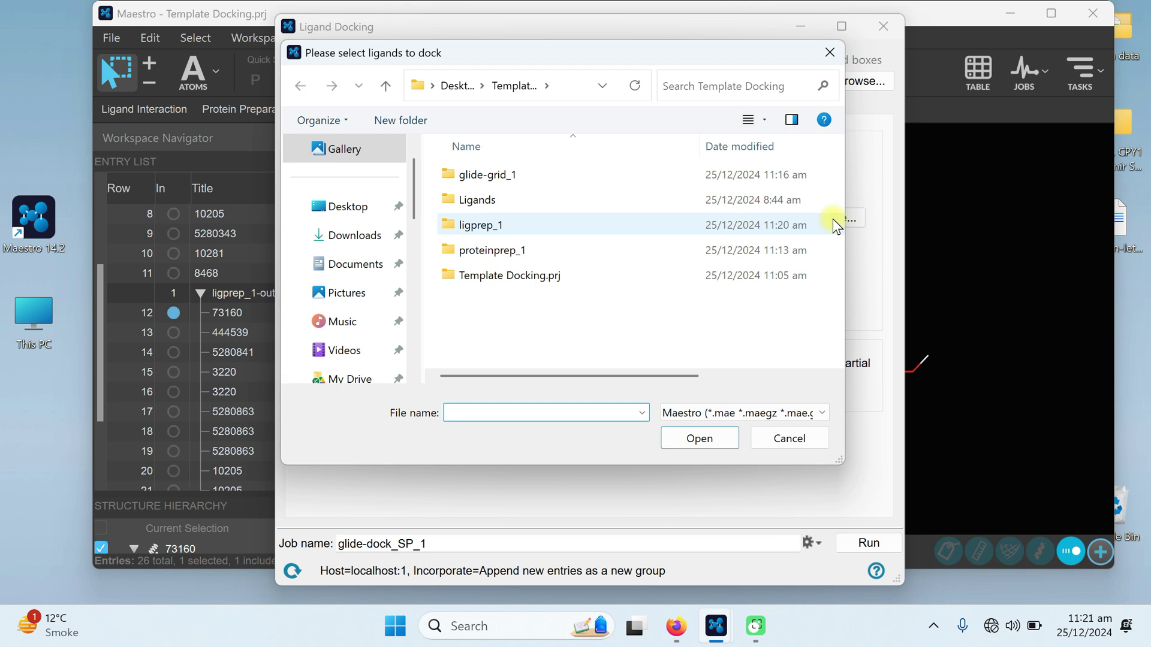
click(473, 230)
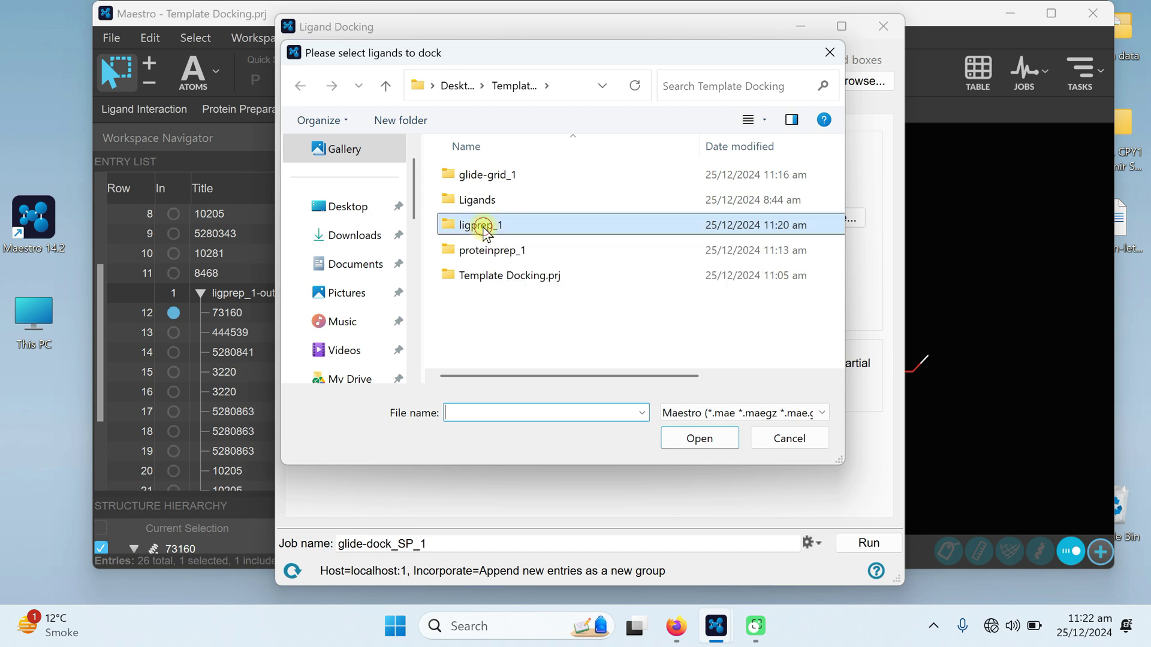
double_click(479, 226)
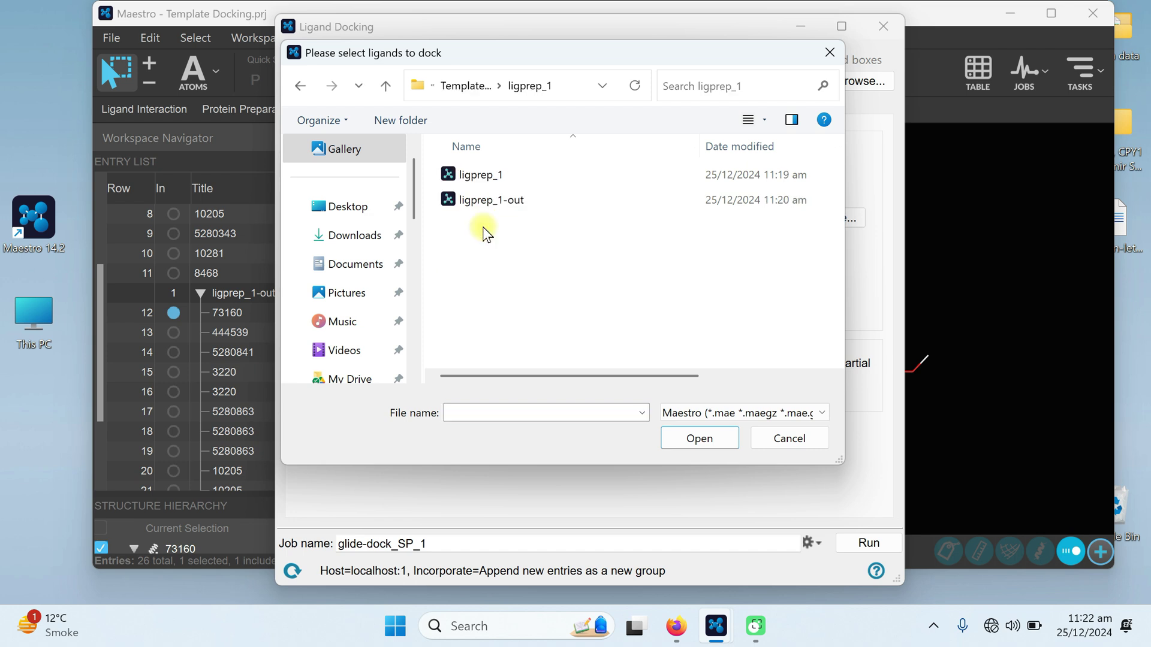
click(511, 204)
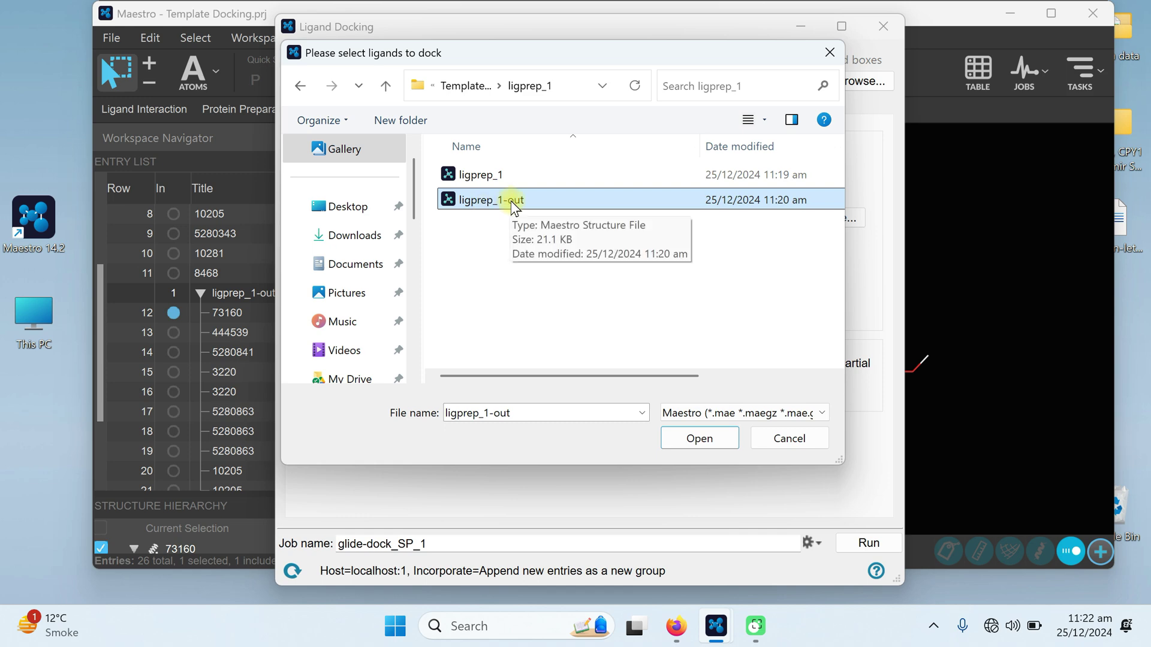
click(680, 433)
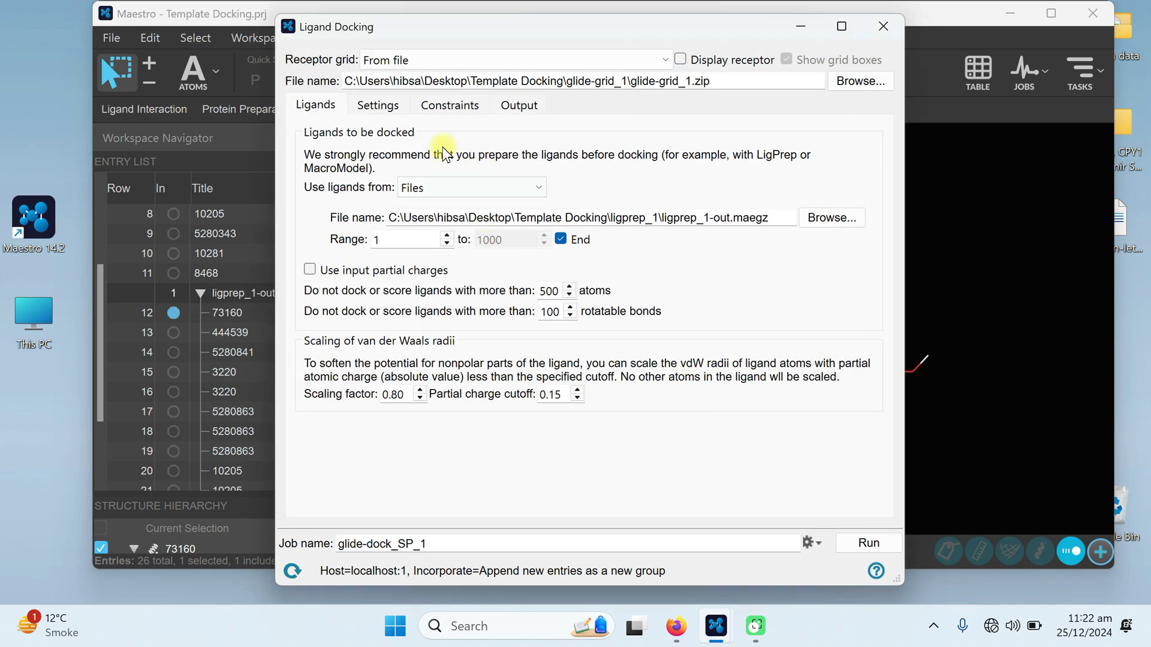
- Try the XP and HTVS precision options in the docking settings, and return the precision to SP (standard precision)
click(380, 106)
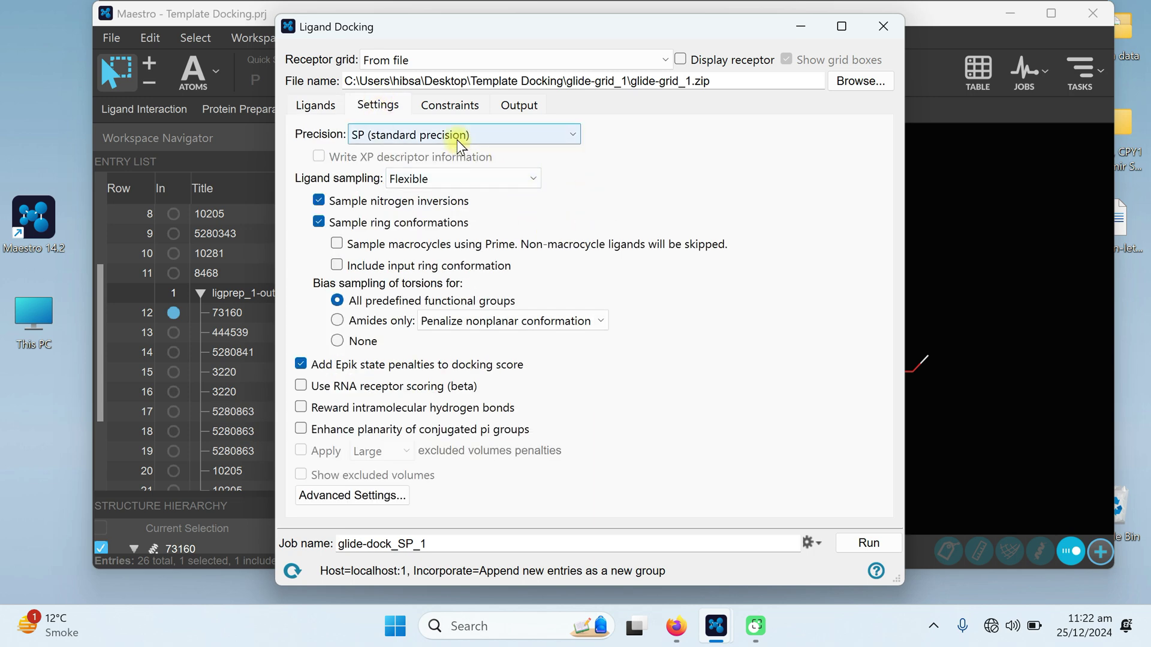
click(480, 134)
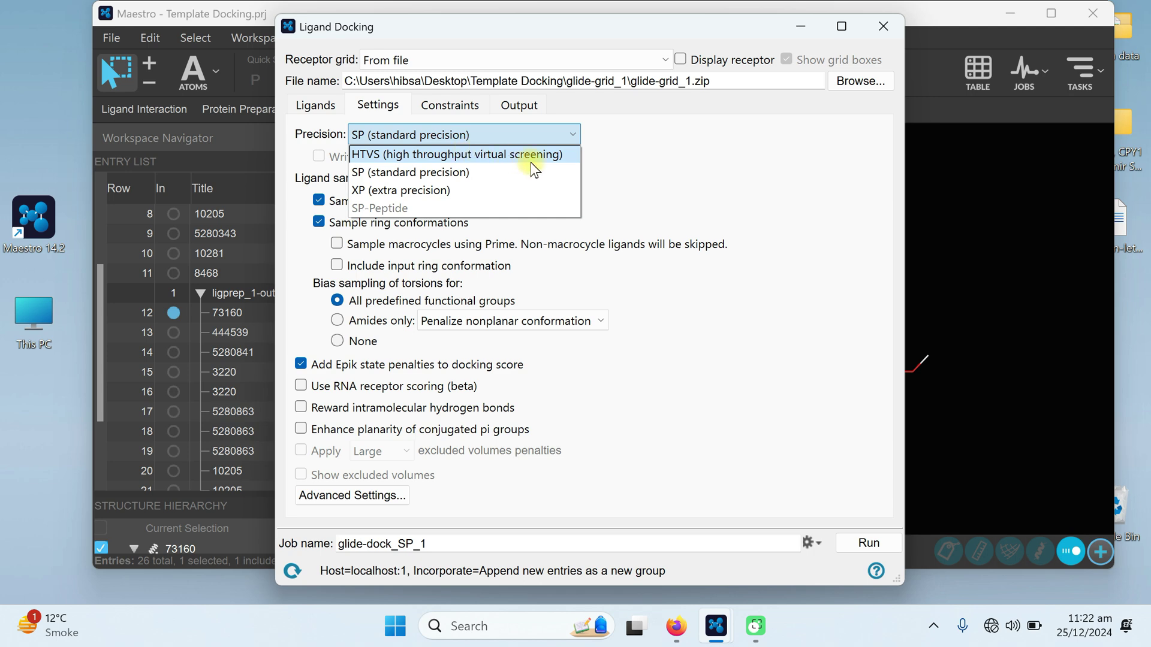
click(437, 190)
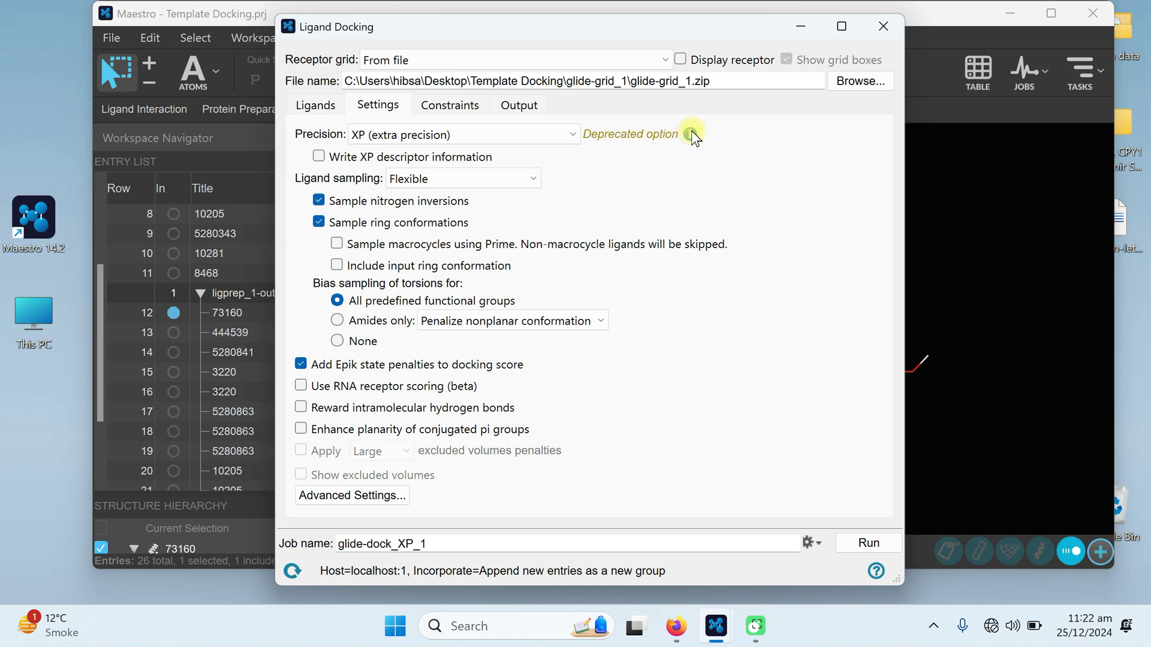
mouse_move(692, 134)
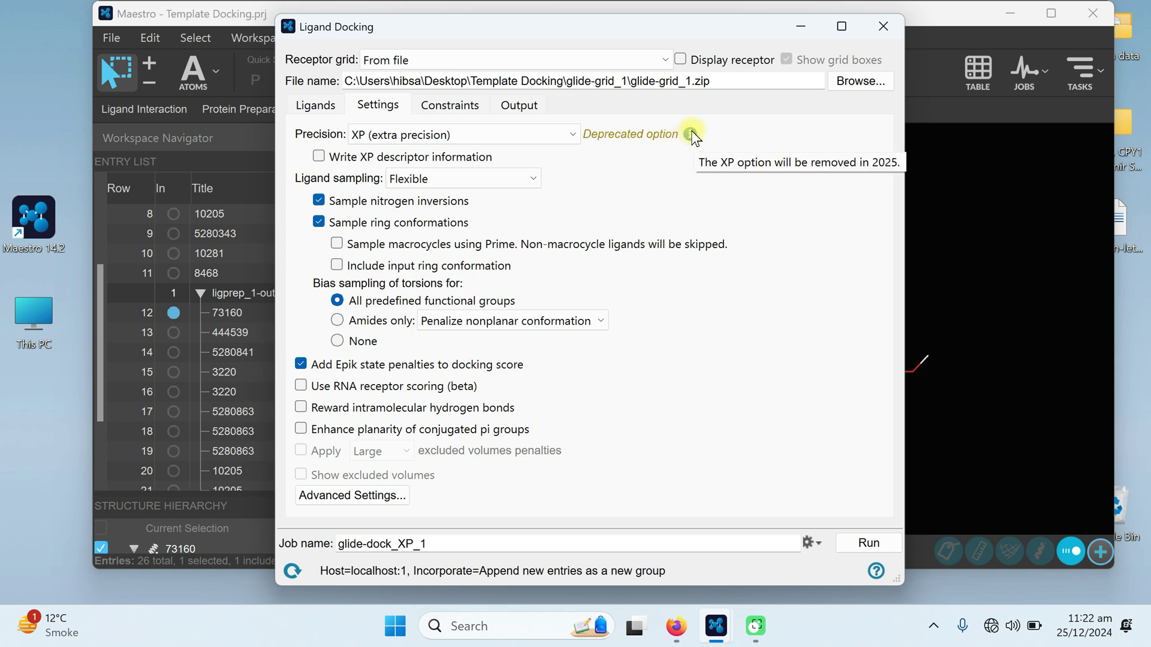
click(443, 137)
click(436, 167)
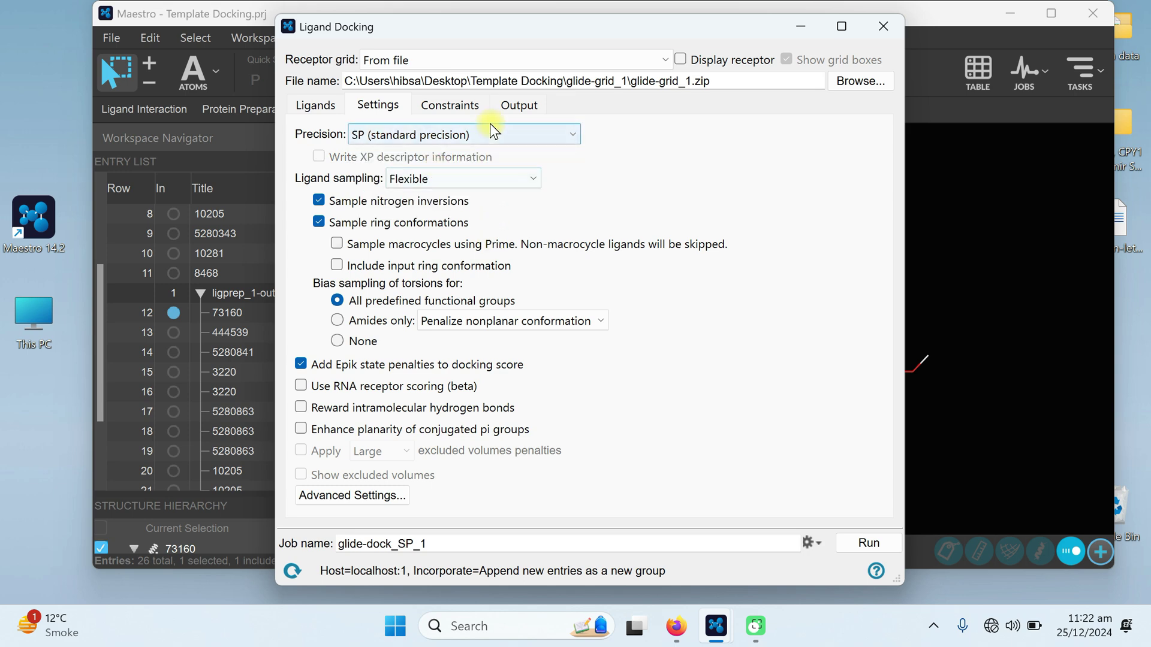
click(492, 141)
click(475, 146)
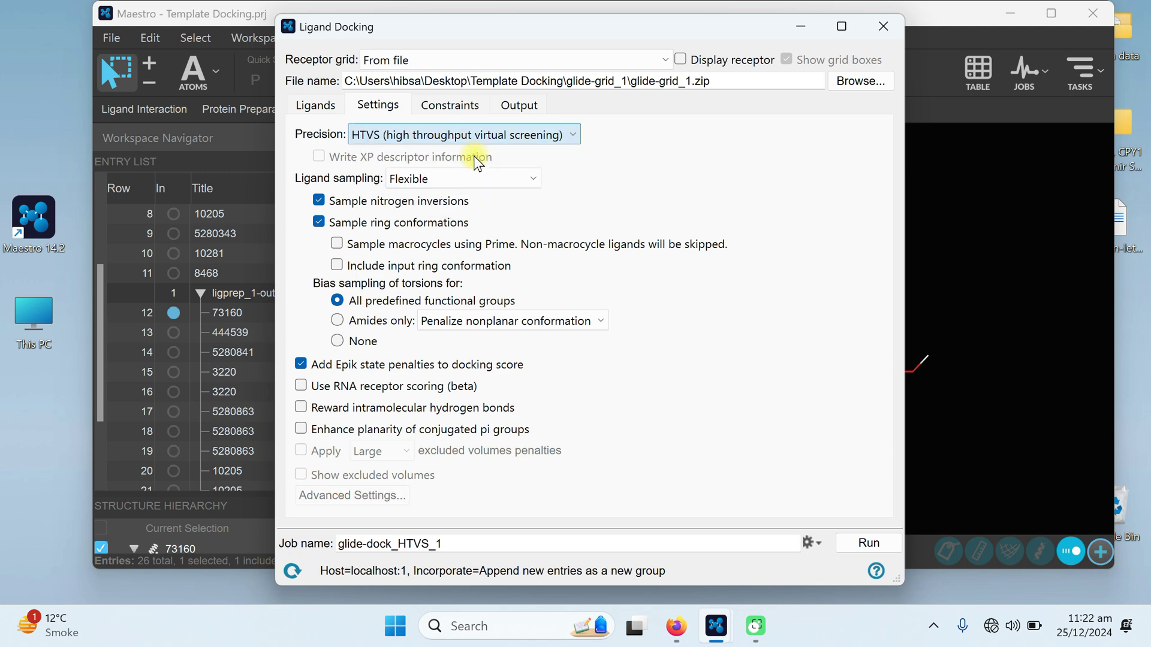
click(522, 135)
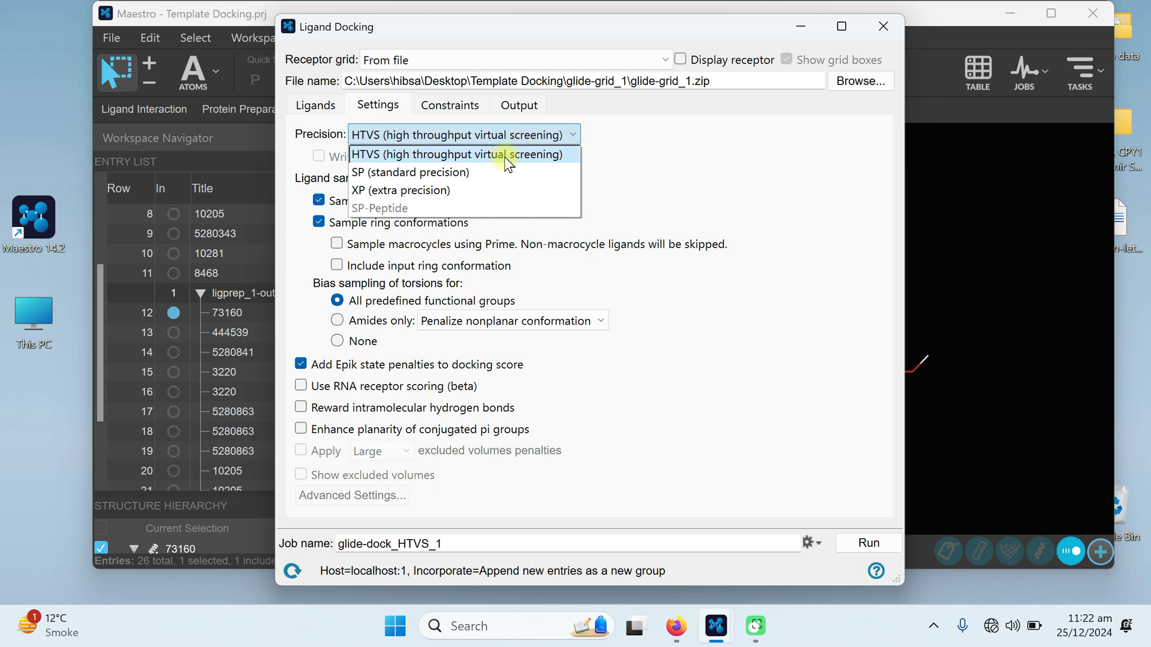
click(427, 175)
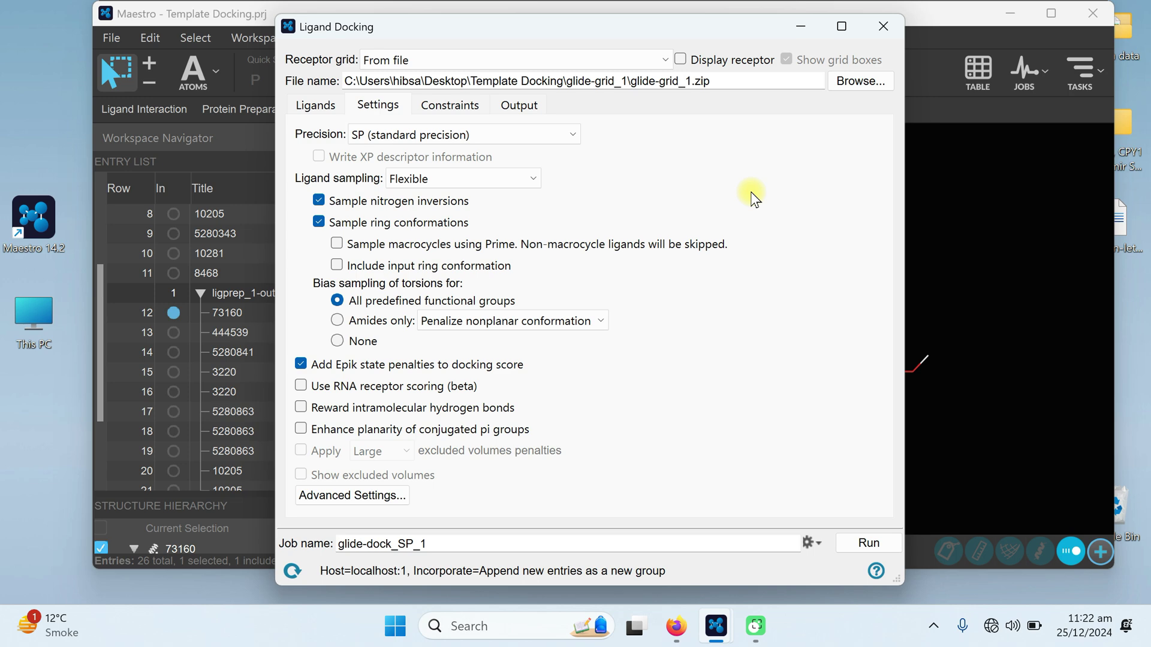
- Run the glide-dock_SP_1 docking job, put the Ligand Docking window away, and check the job's status
click(867, 543)
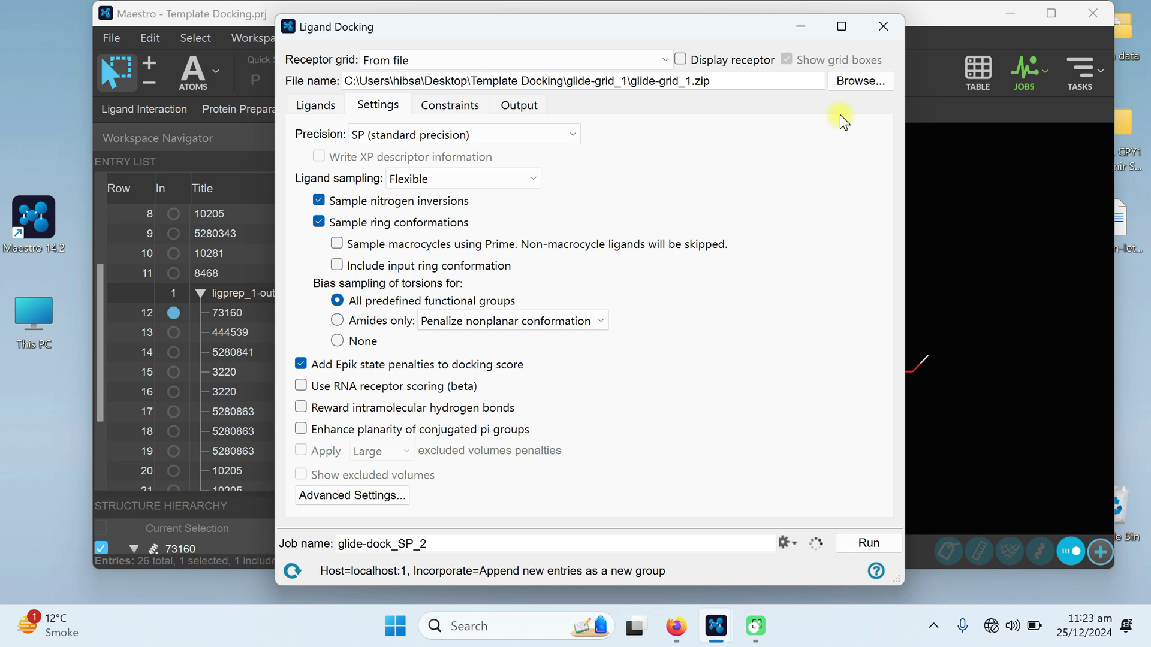
click(807, 24)
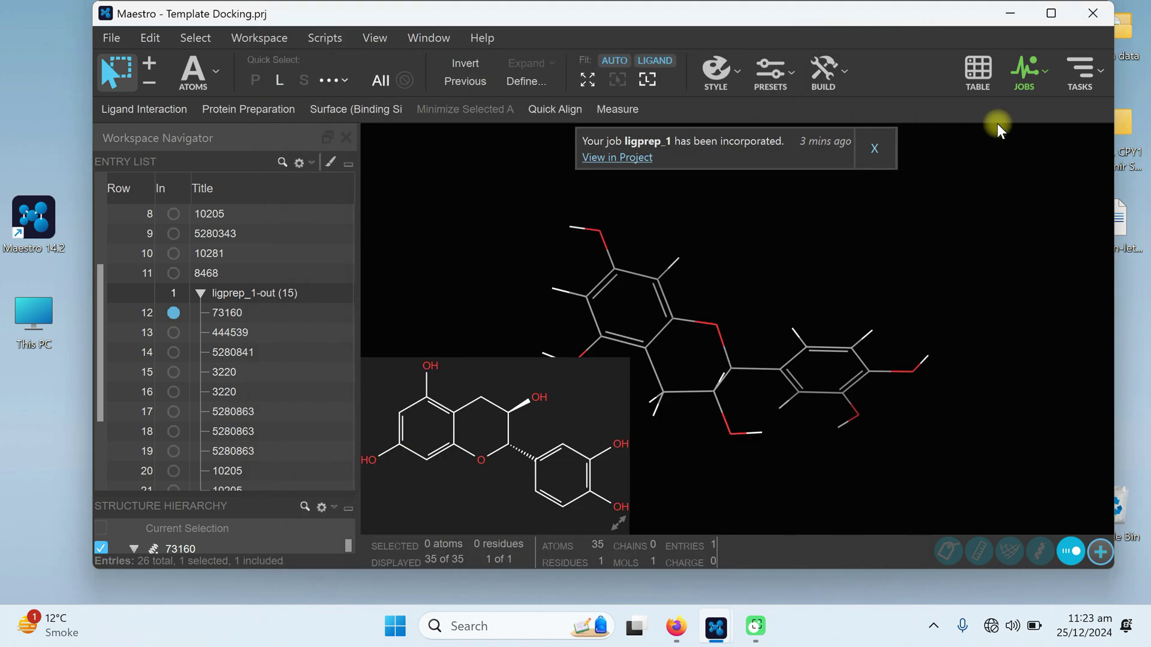
click(1032, 77)
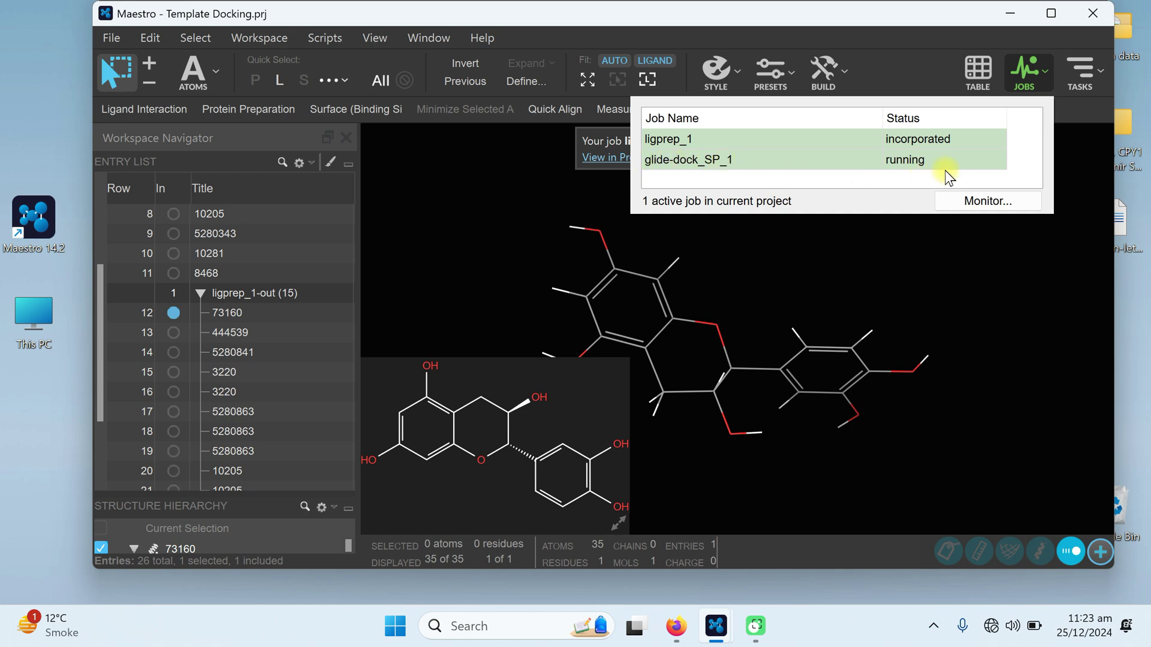
- Inspect the details and log file of the glide-dock_SP_1 job in the job monitor, and close the monitor
click(957, 201)
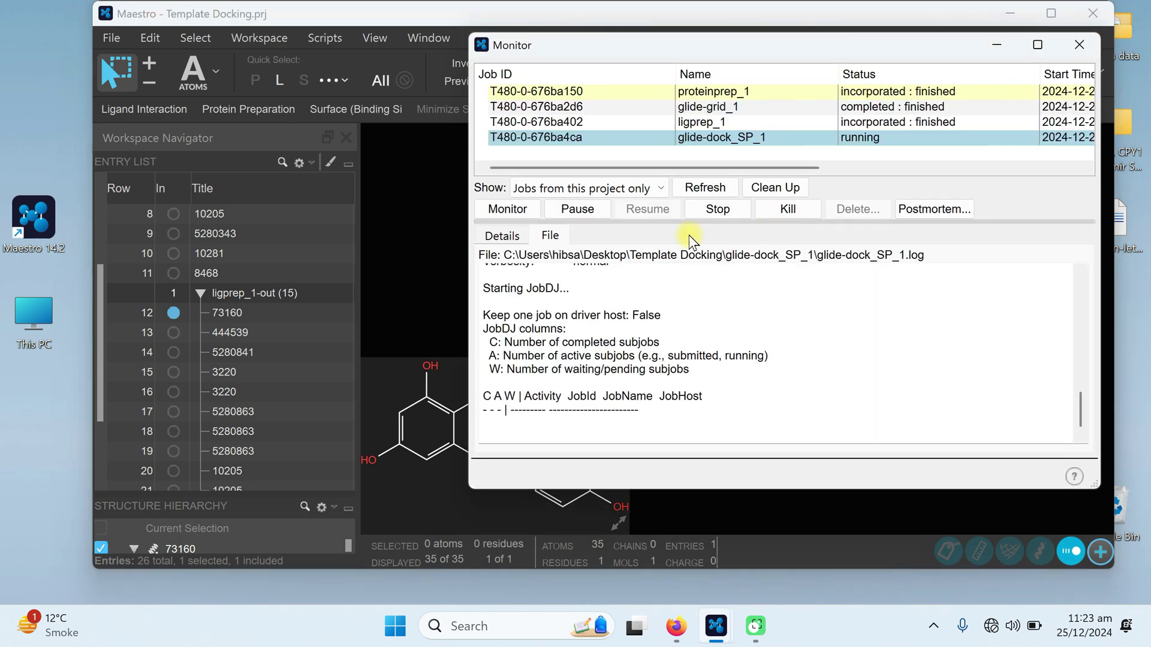
click(538, 136)
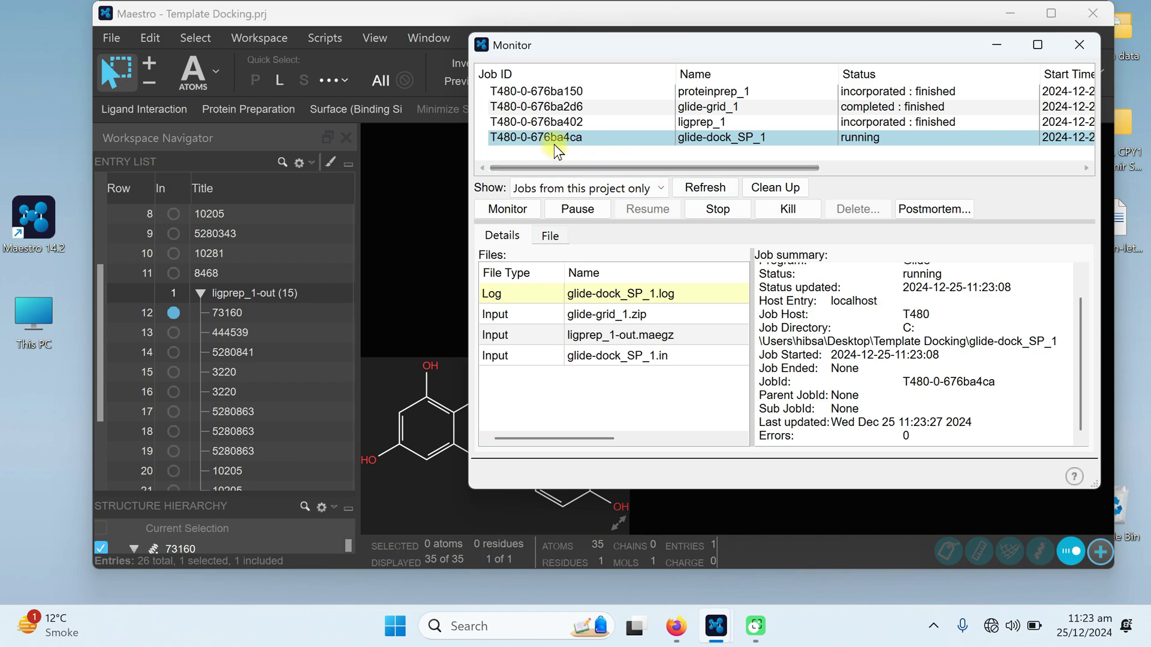
click(550, 236)
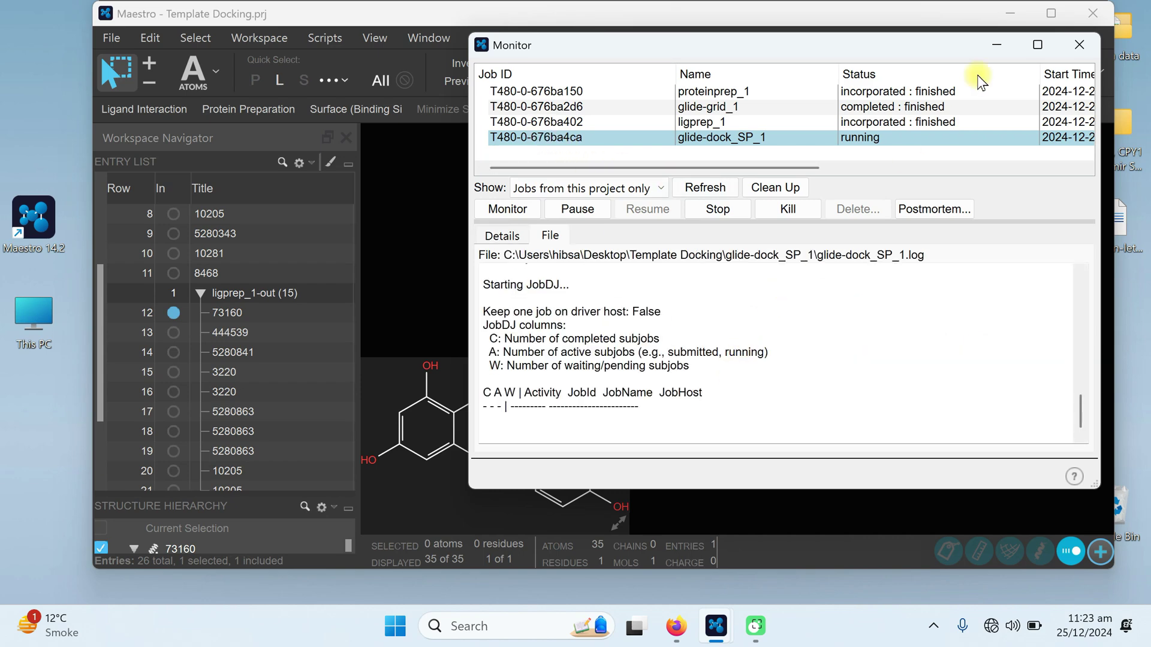
click(1079, 44)
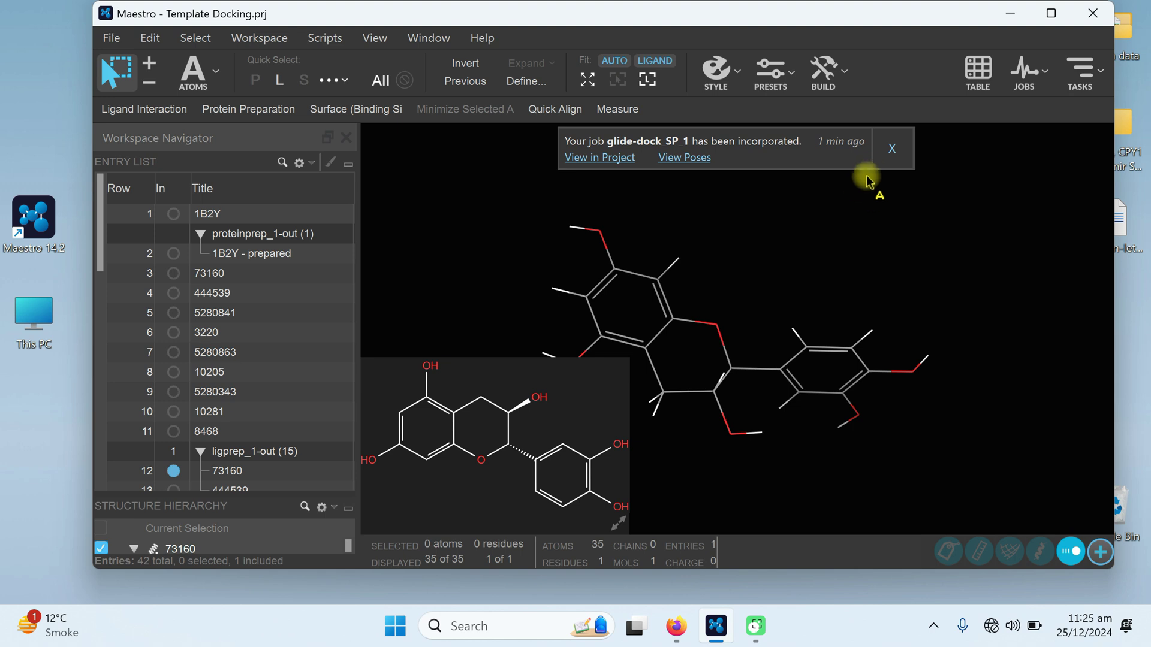
- Dismiss the job notification and collapse the proteinprep_1-out and ligprep_1-out groups to bring the glide-dock_SP_1_pv entries into view
click(893, 157)
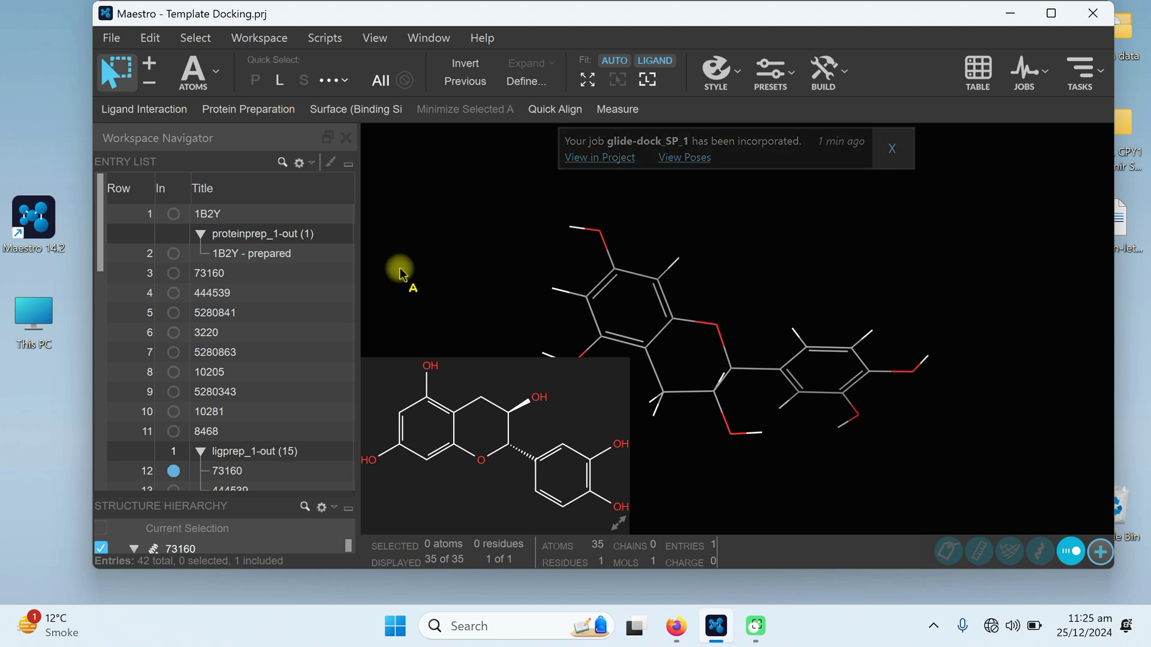
click(199, 233)
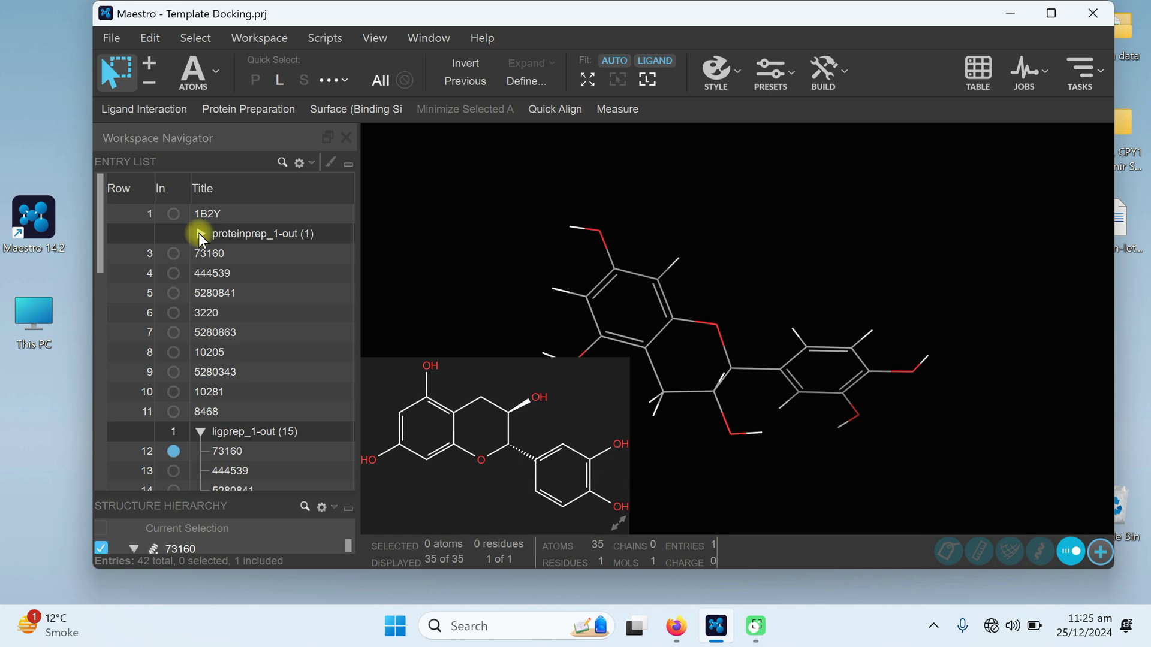
click(199, 432)
scroll(258, 343, down, 2)
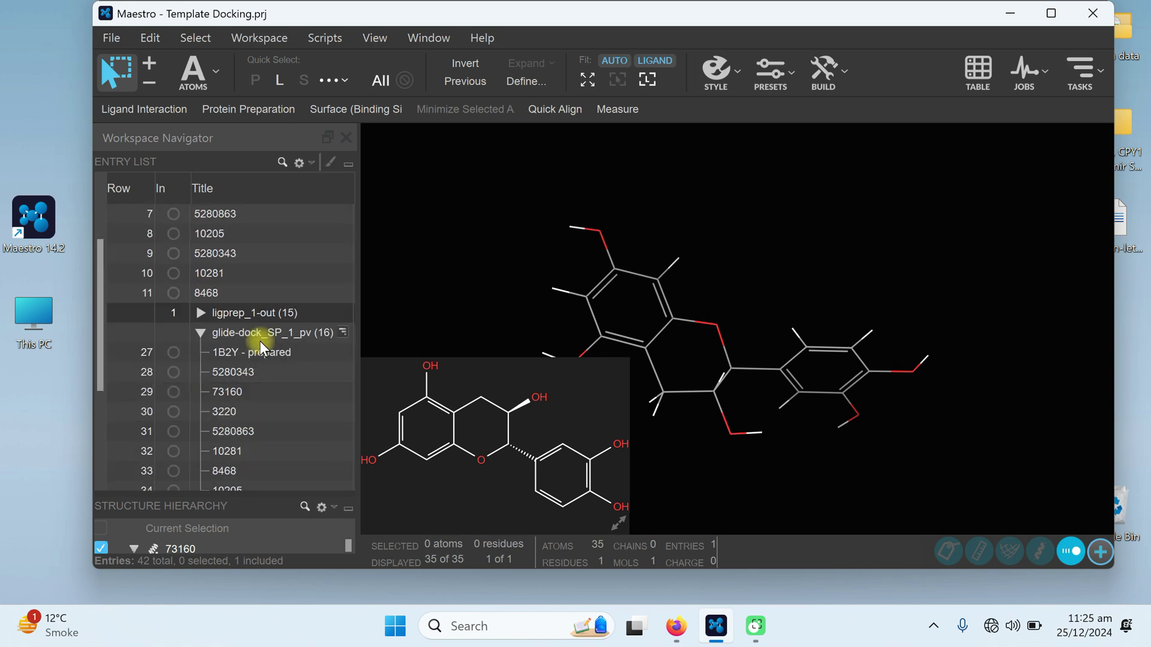
scroll(260, 340, down, 1)
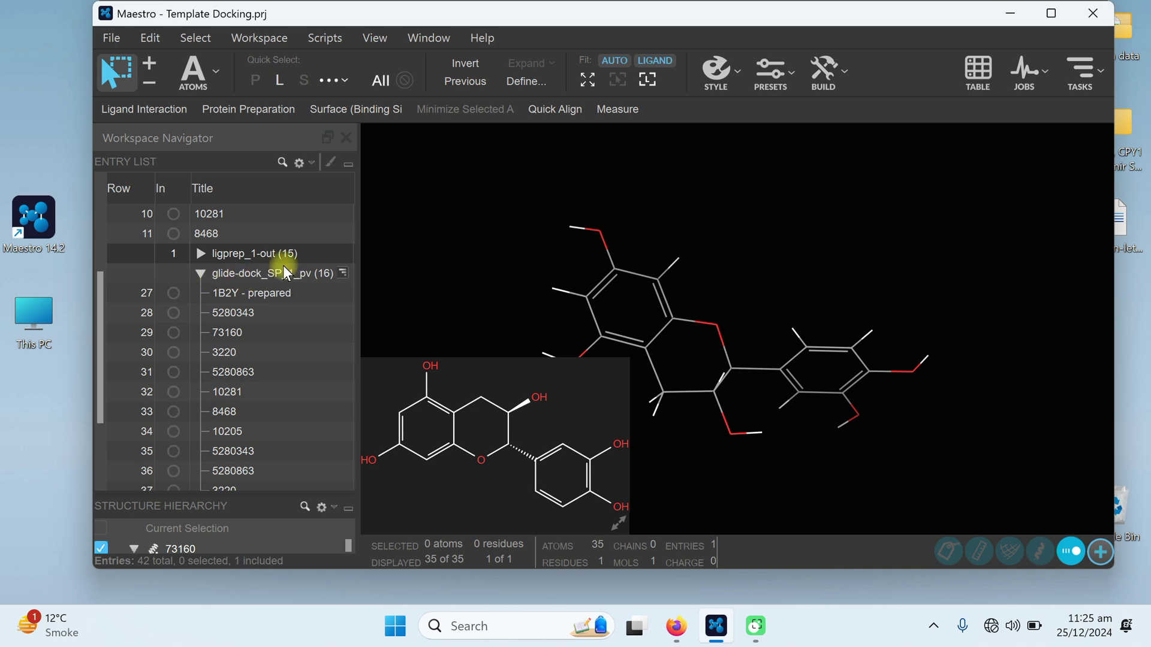
- Include the 1B2Y - prepared receptor from the glide-dock_SP_1_pv group in the workspace and fix it there
click(171, 291)
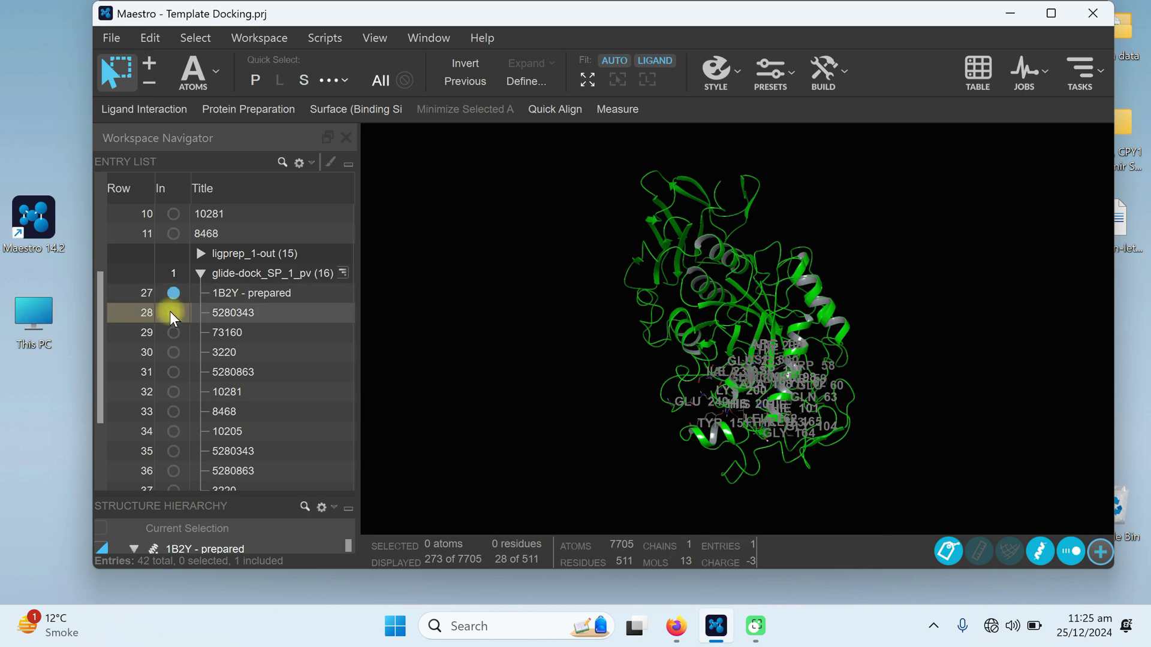
click(173, 312)
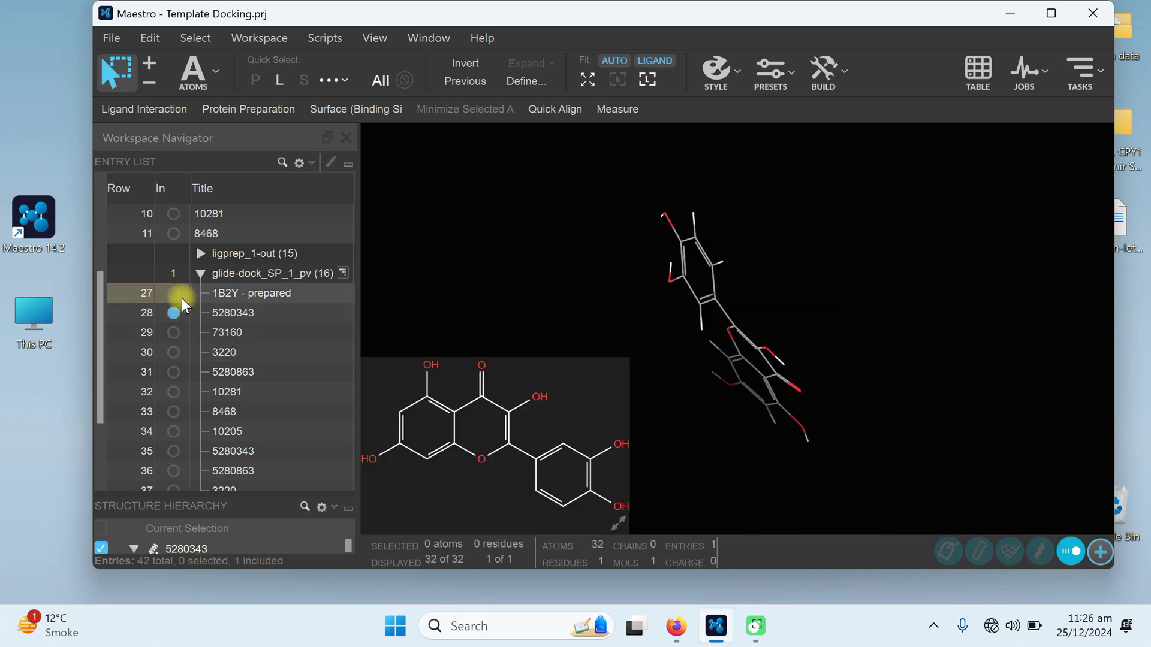
click(172, 291)
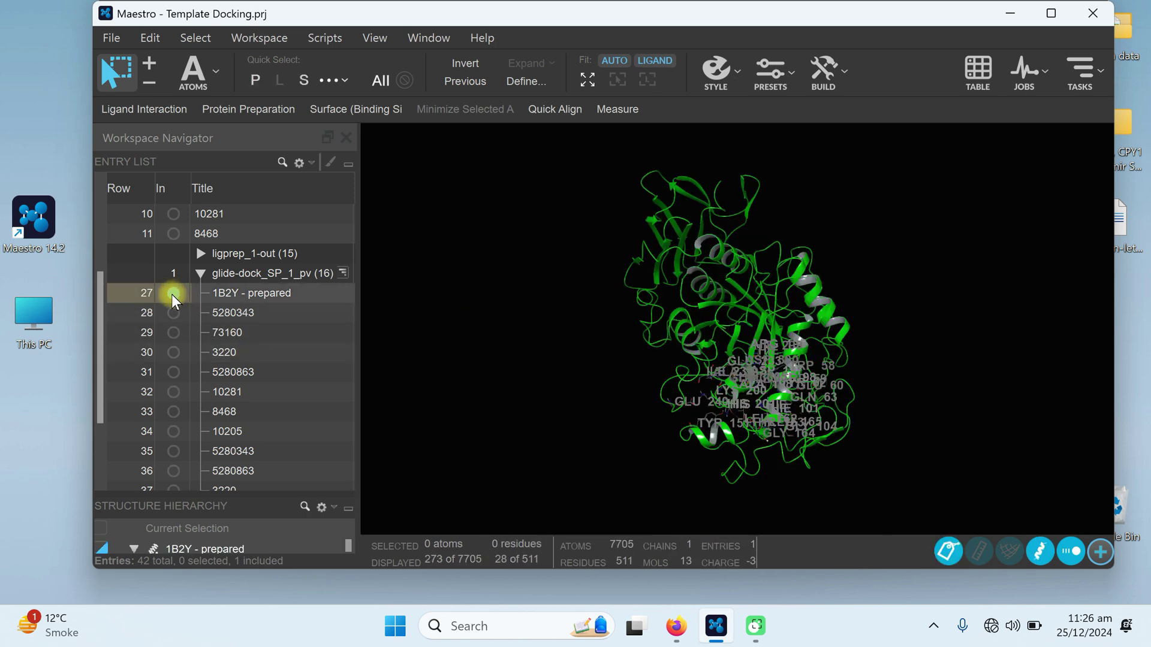
click(171, 294)
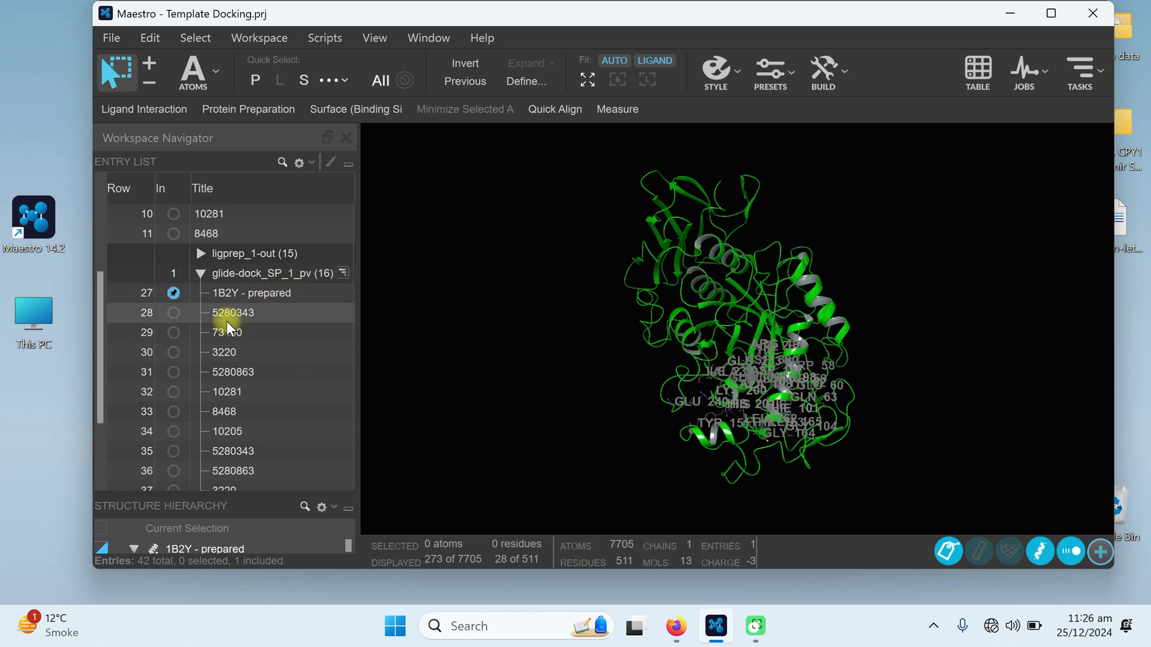
- Show the docked poses of 5280343, 73160 and 3220 one at a time with the fixed receptor
click(173, 312)
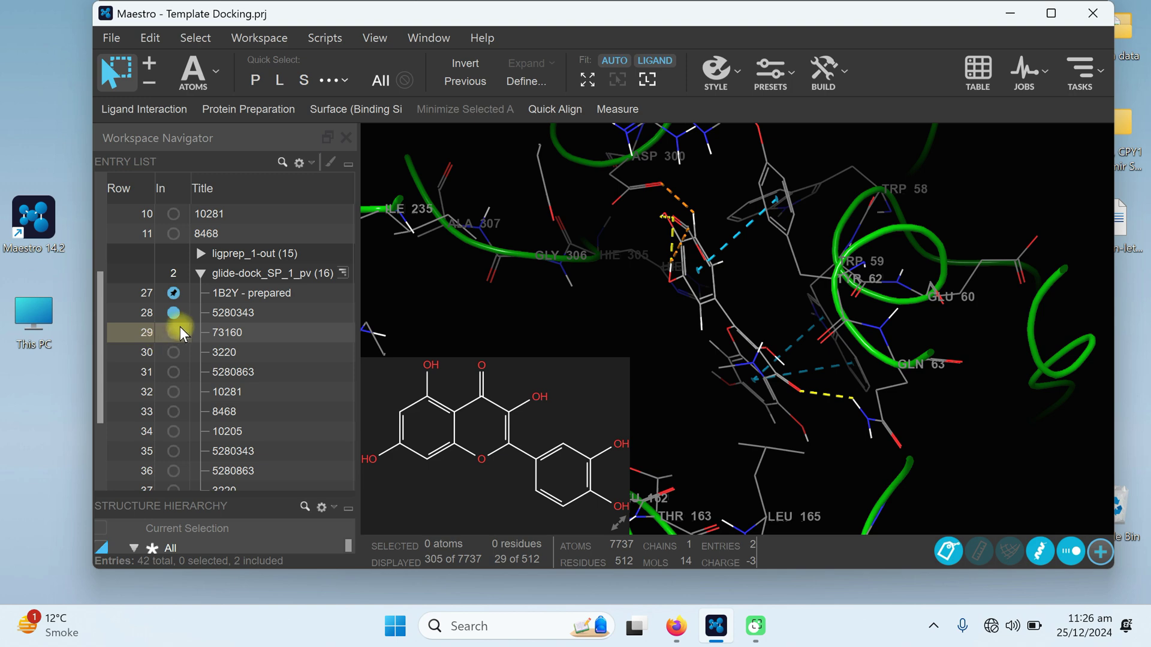
click(174, 332)
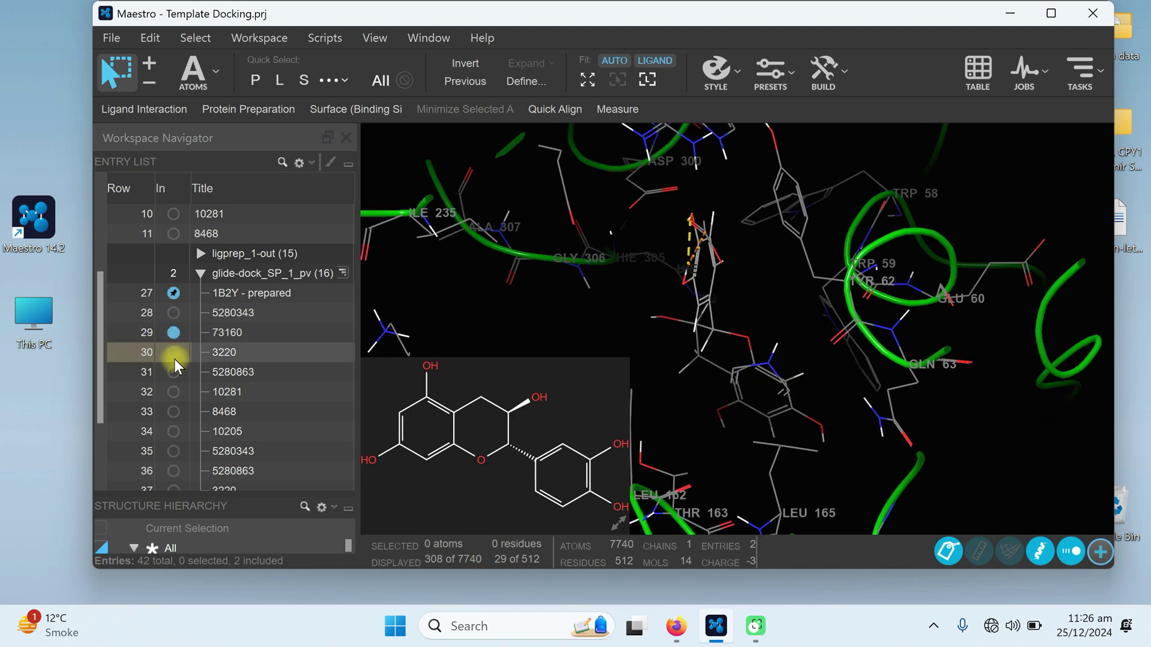
click(175, 357)
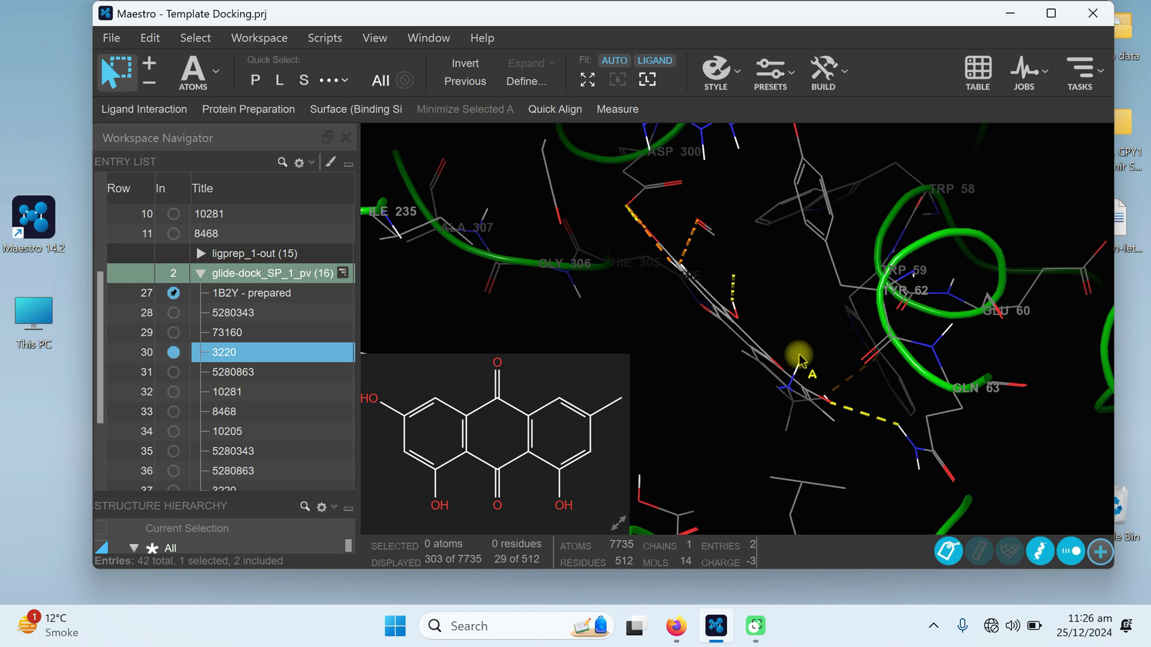
- Add the docked poses 73160, 5280343, 5280863, 10281 and 8468 to the workspace alongside 3220
click(172, 353)
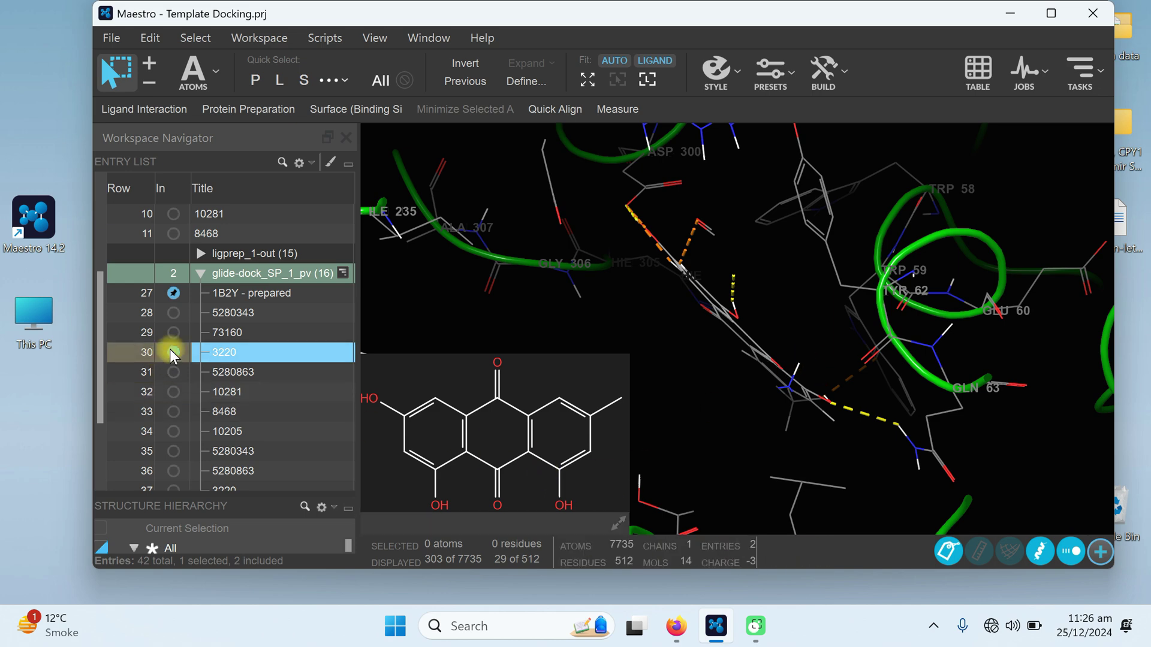
click(174, 333)
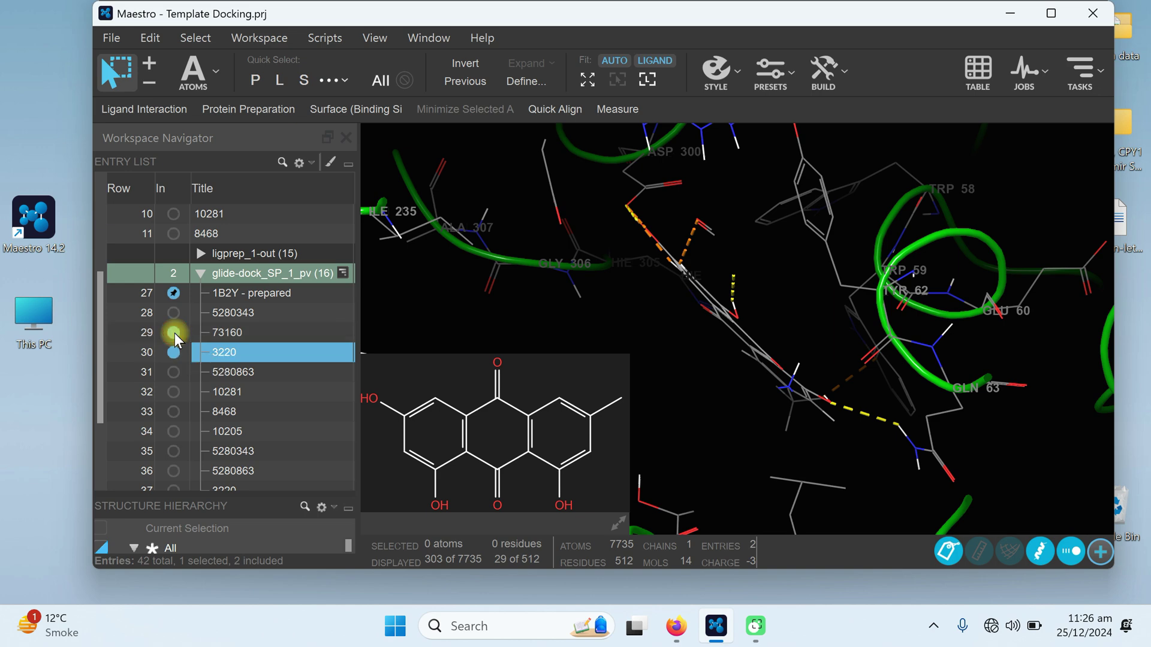
click(174, 313)
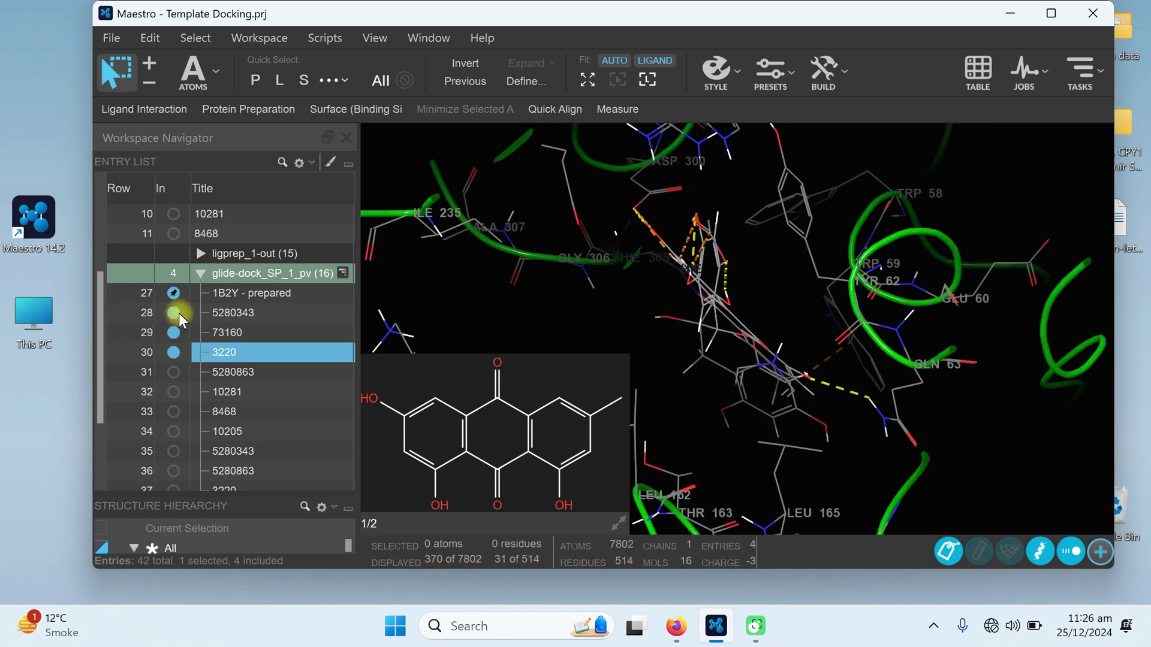
click(175, 370)
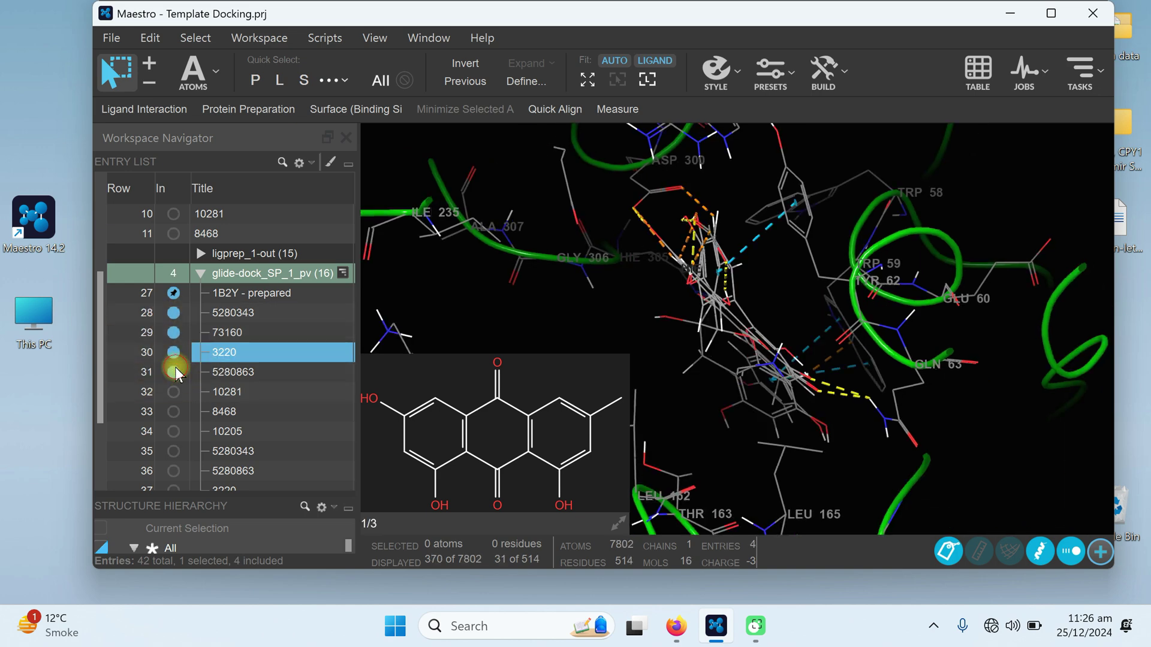
click(174, 391)
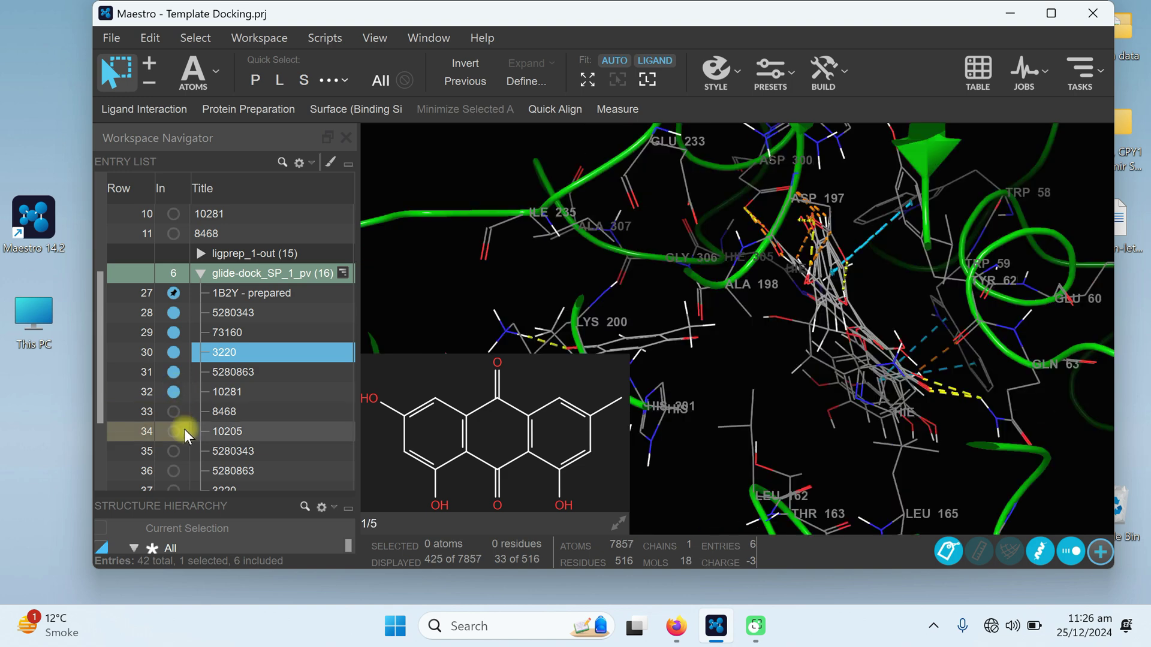
click(171, 414)
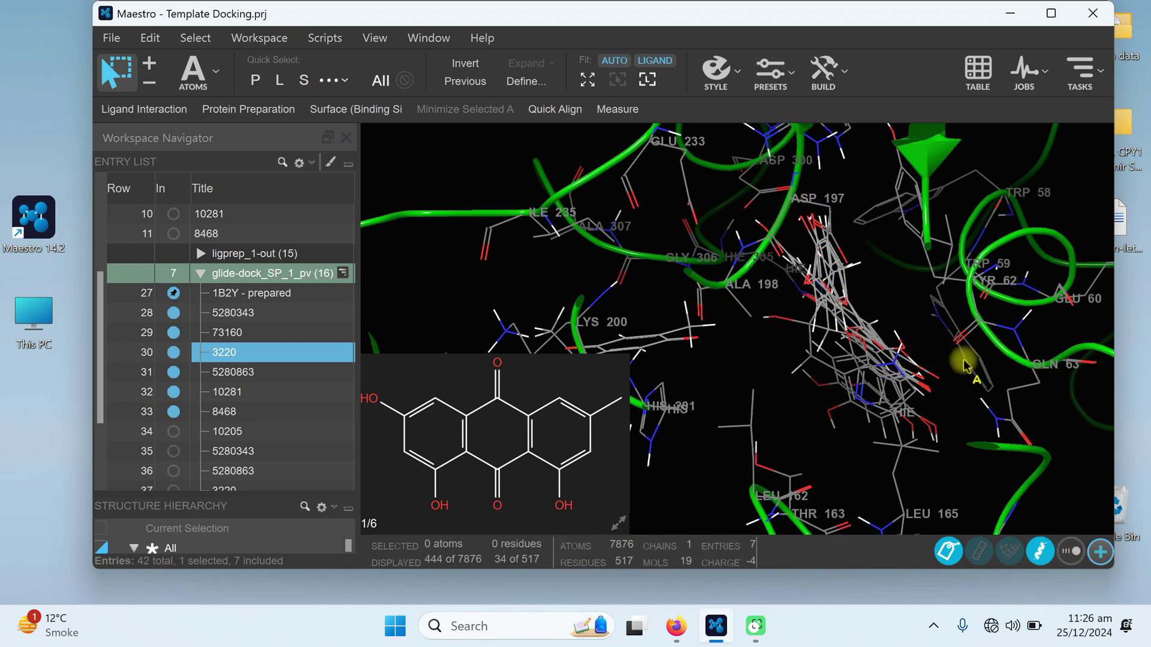
- Hide the protein ribbons in the workspace, and turn the residue labels off and back on
click(1037, 550)
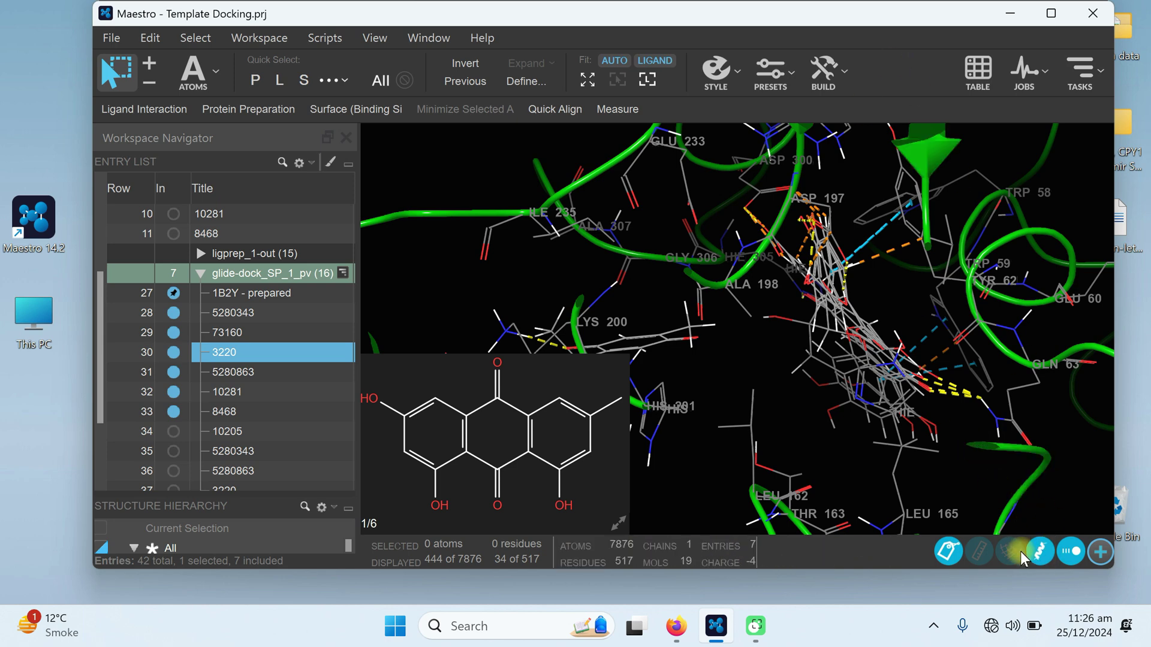
click(1035, 560)
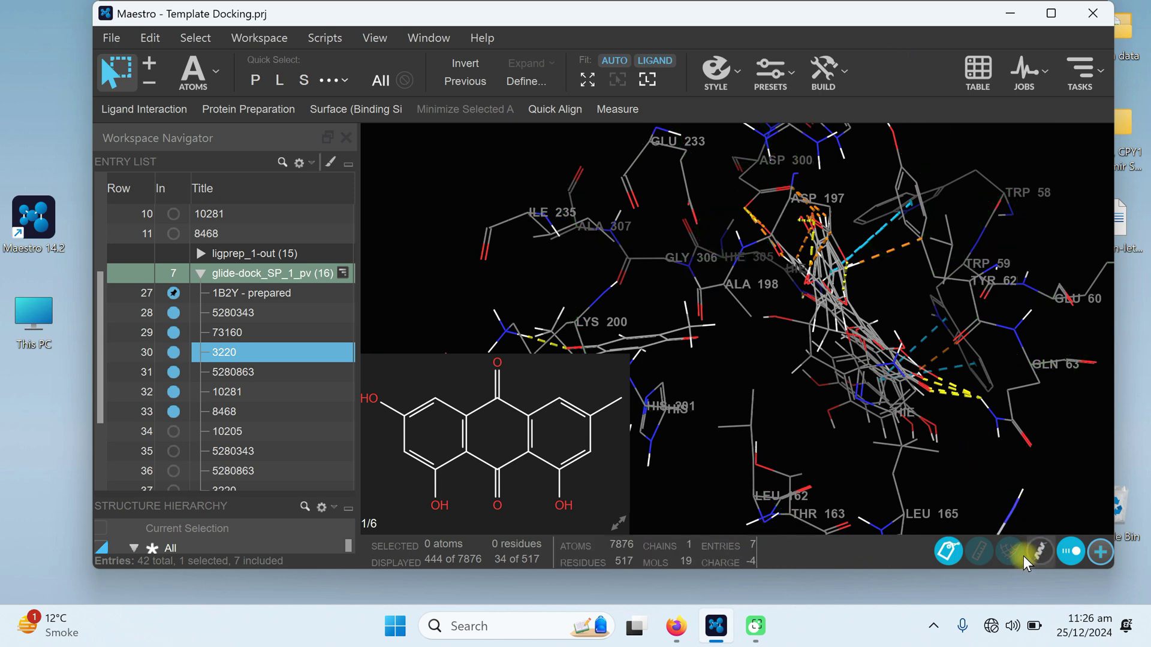
click(945, 551)
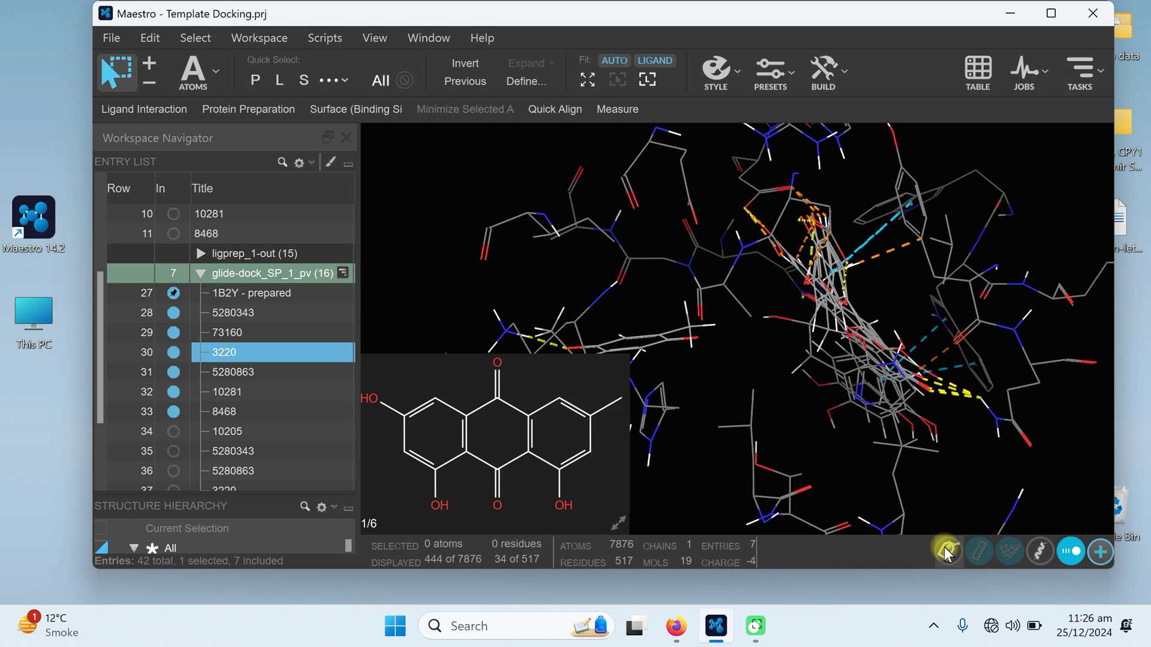
click(947, 551)
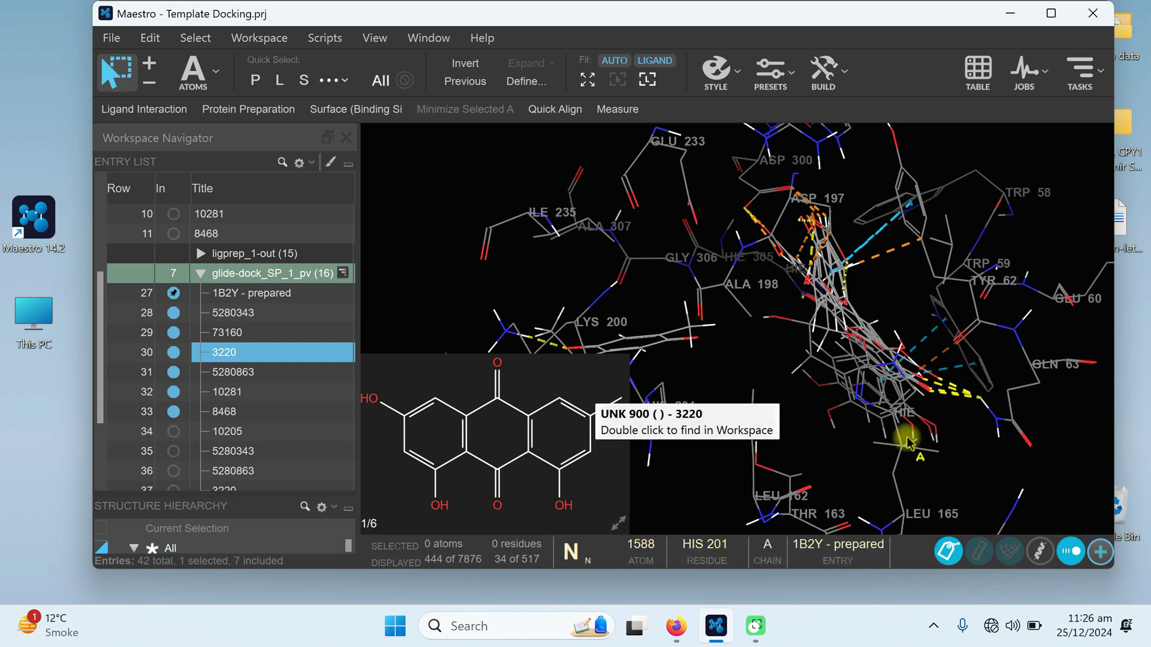
- Turn the 2D Overlay off and back on in the workspace display options
click(1100, 551)
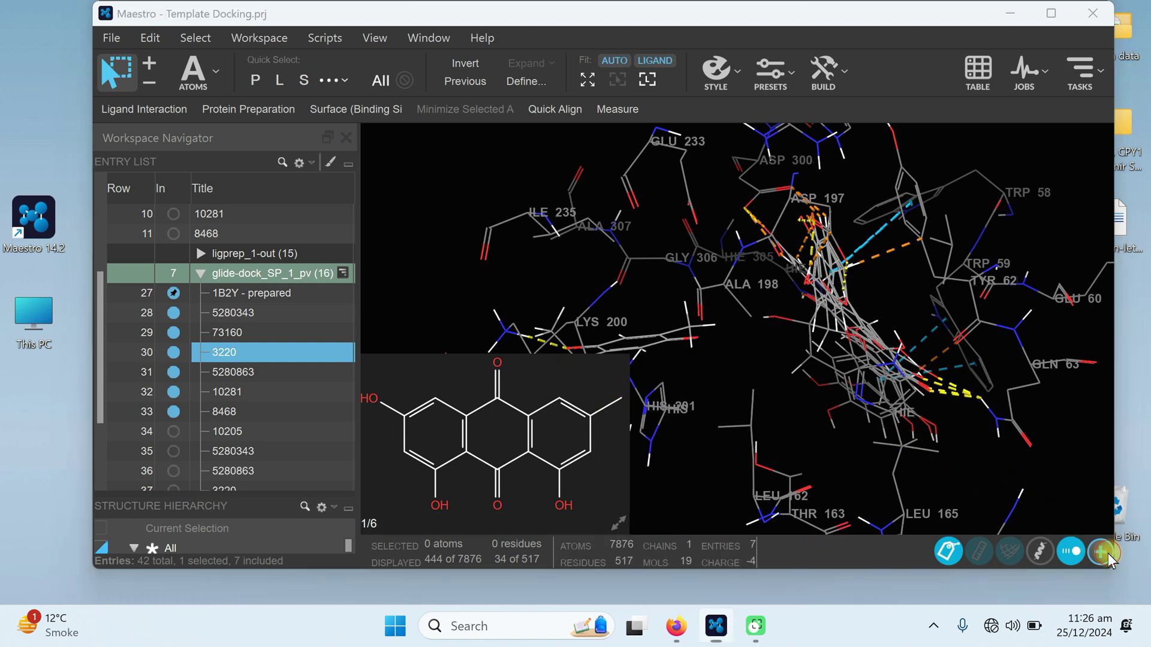
click(773, 376)
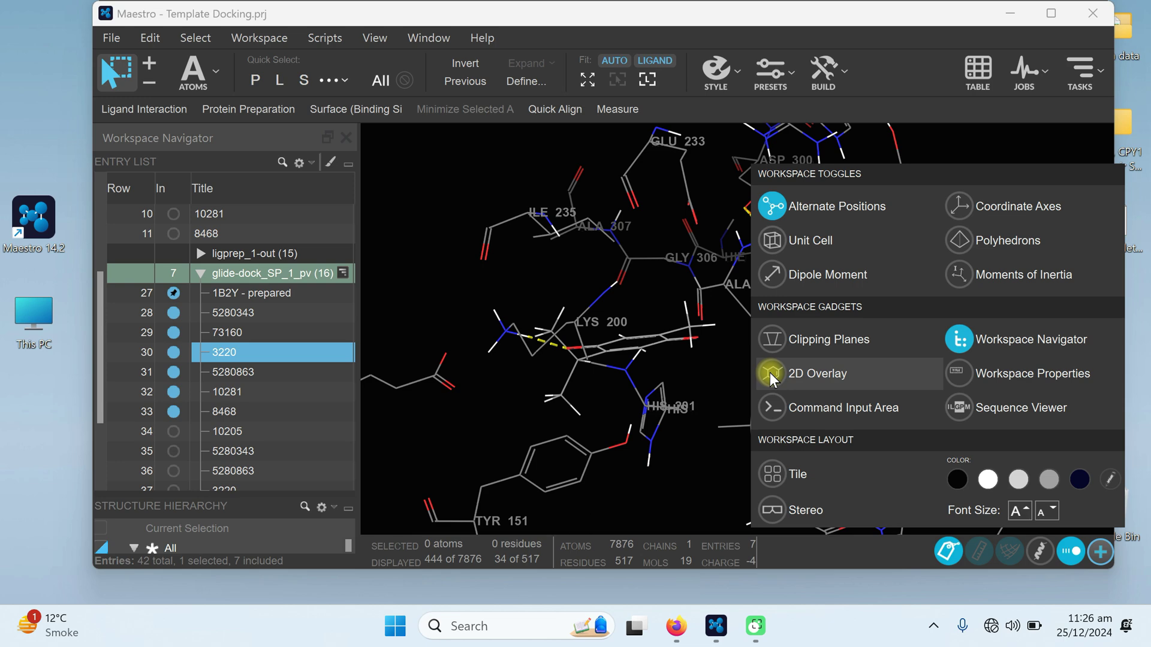
click(770, 374)
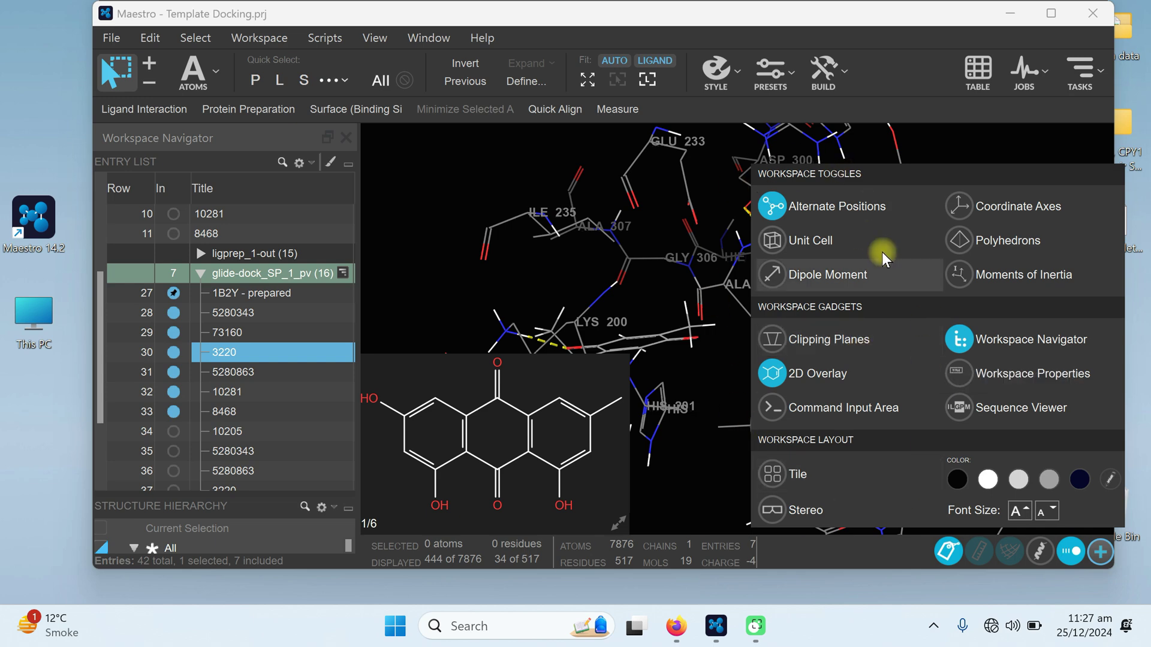
click(548, 295)
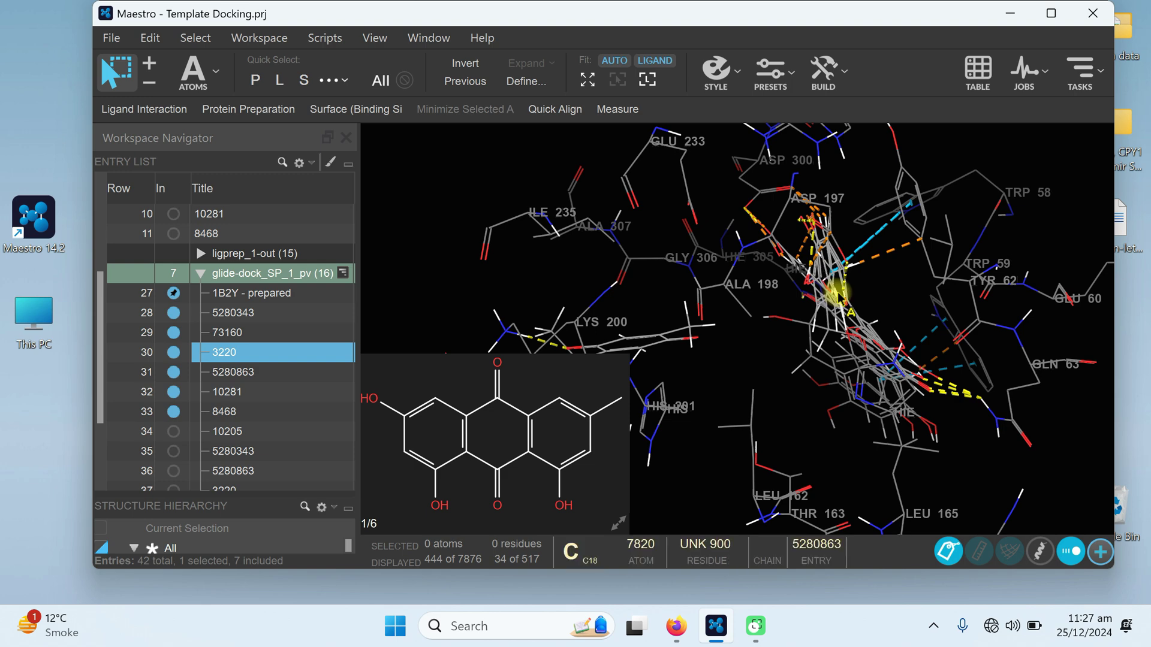
- Open the Project Table, narrow its Title column, and examine the docking score, glide emodel and glide gscore of the glide-dock_SP_1_pv entries
click(970, 74)
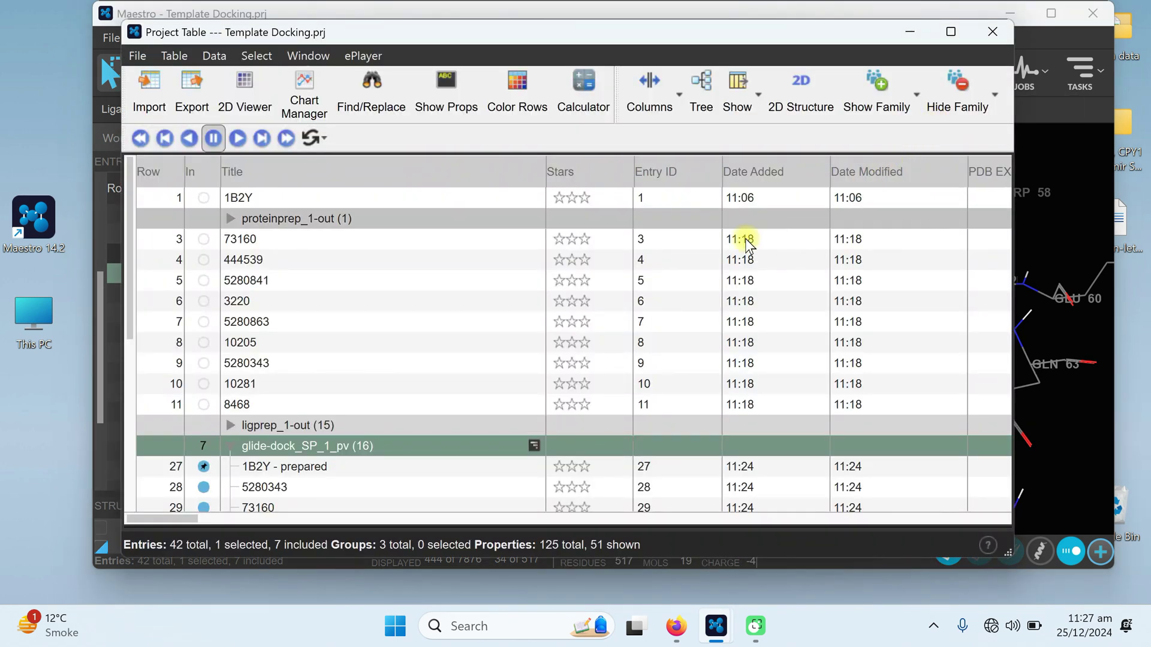
scroll(405, 316, down, 1)
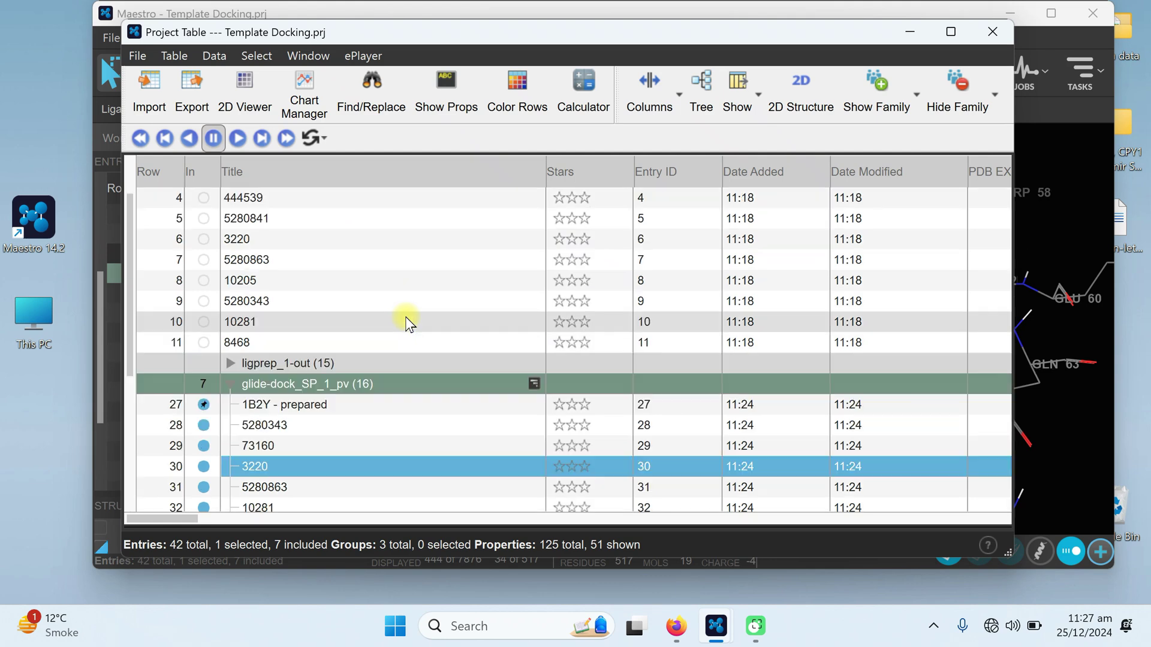
scroll(405, 317, down, 2)
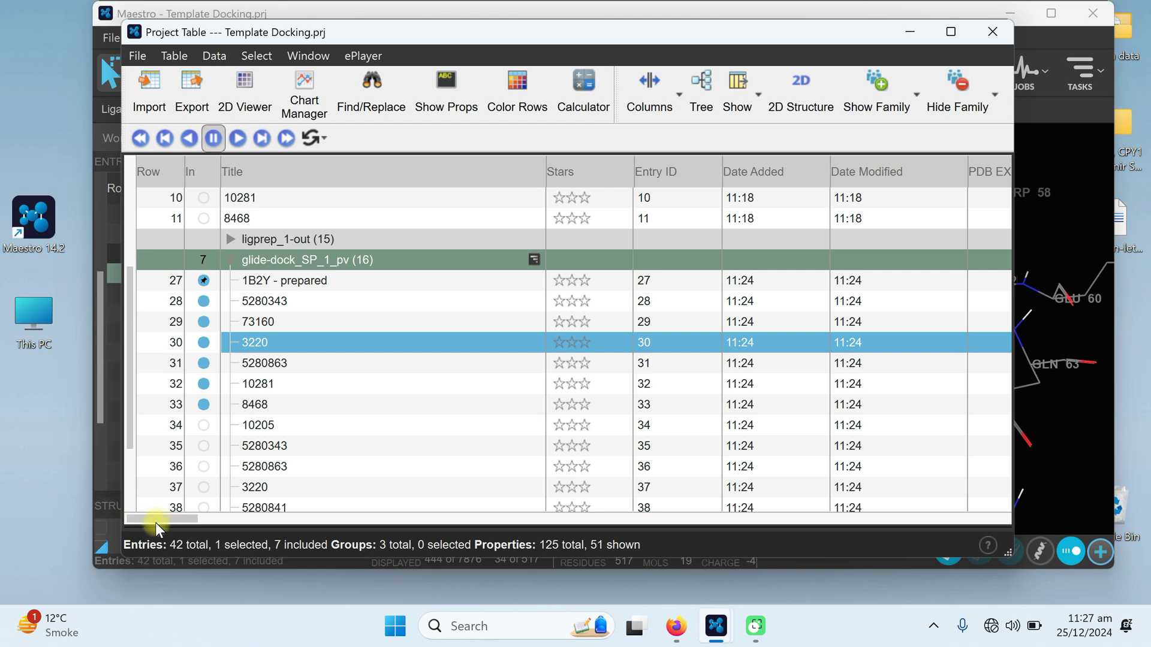
drag(156, 522, 355, 517)
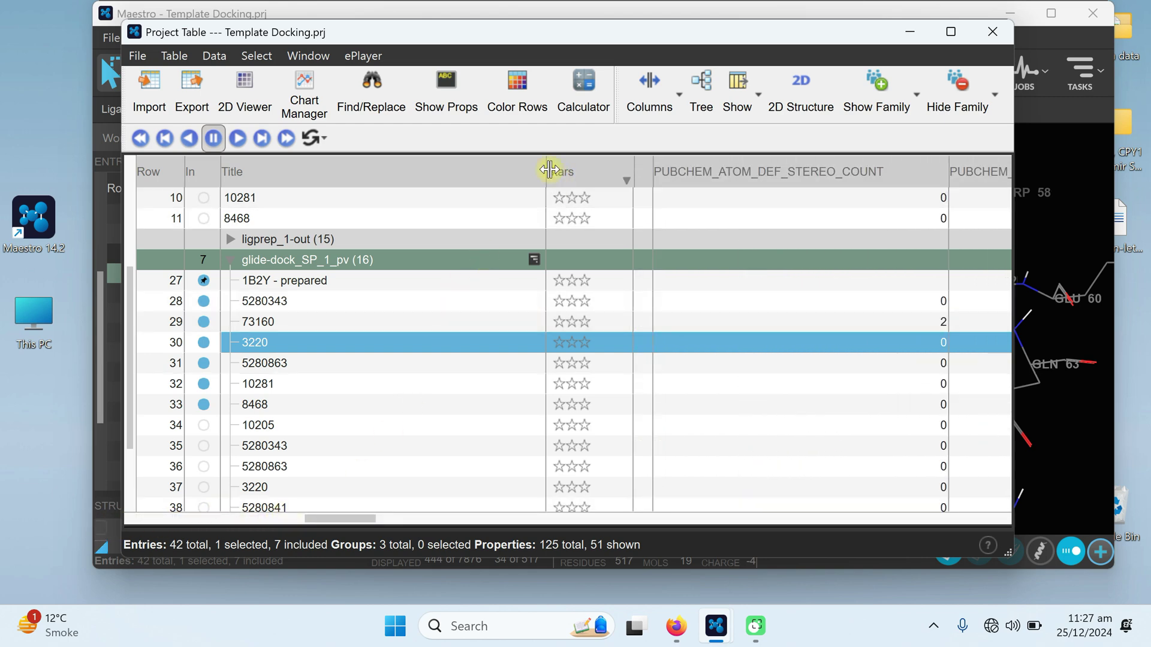
drag(549, 170, 410, 174)
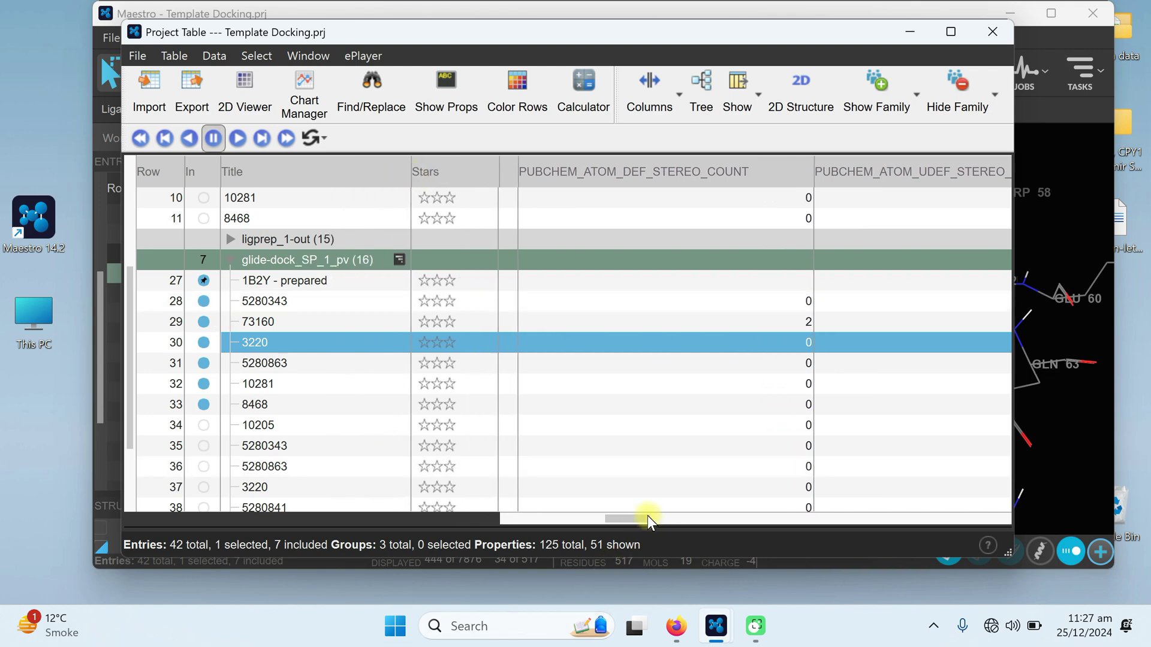
drag(648, 515, 1008, 492)
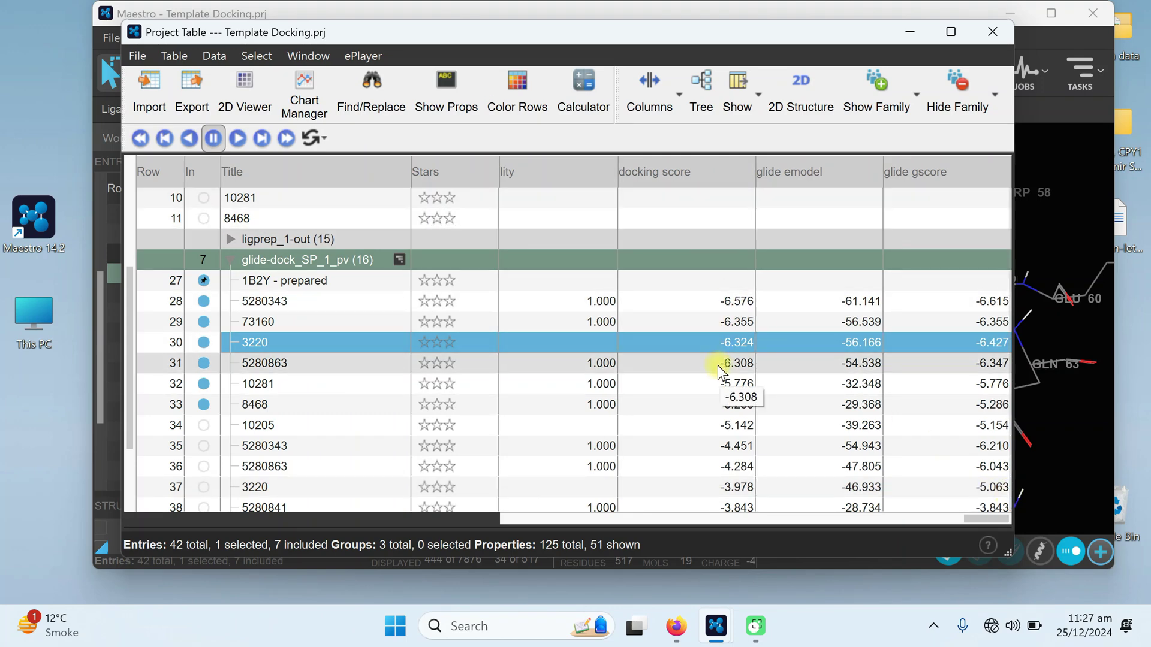
- Select the first docked 5280343 entry under glide-dock_SP_1_pv and compare the glide gscore values of the docked poses
click(715, 302)
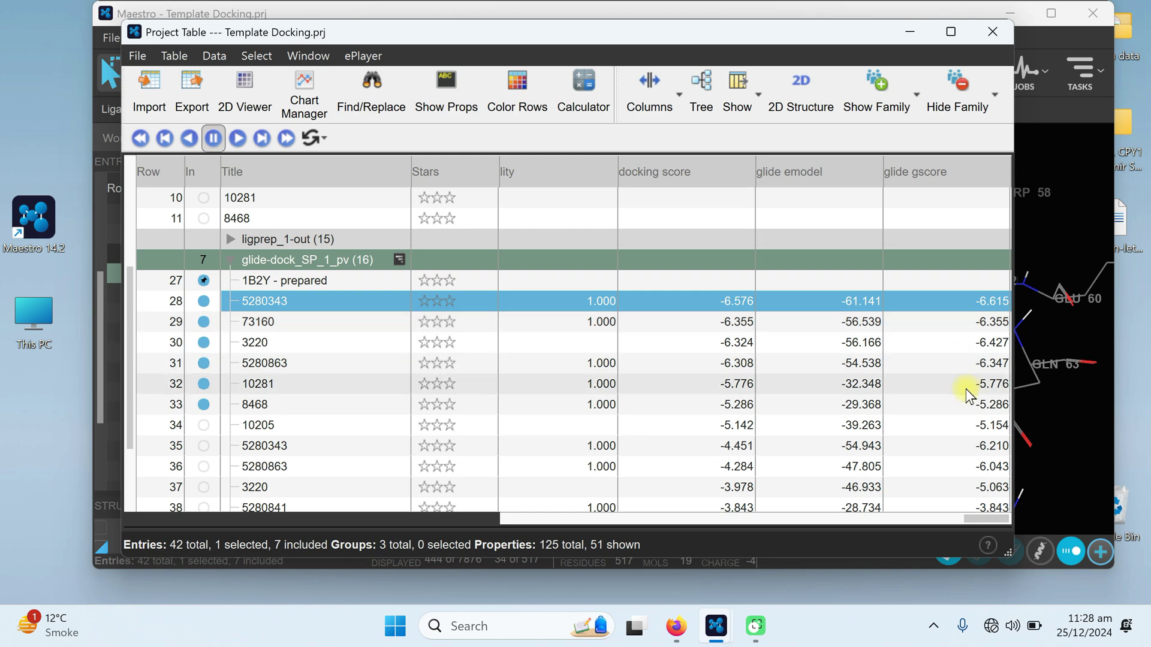
scroll(966, 448, down, 2)
scroll(966, 447, up, 3)
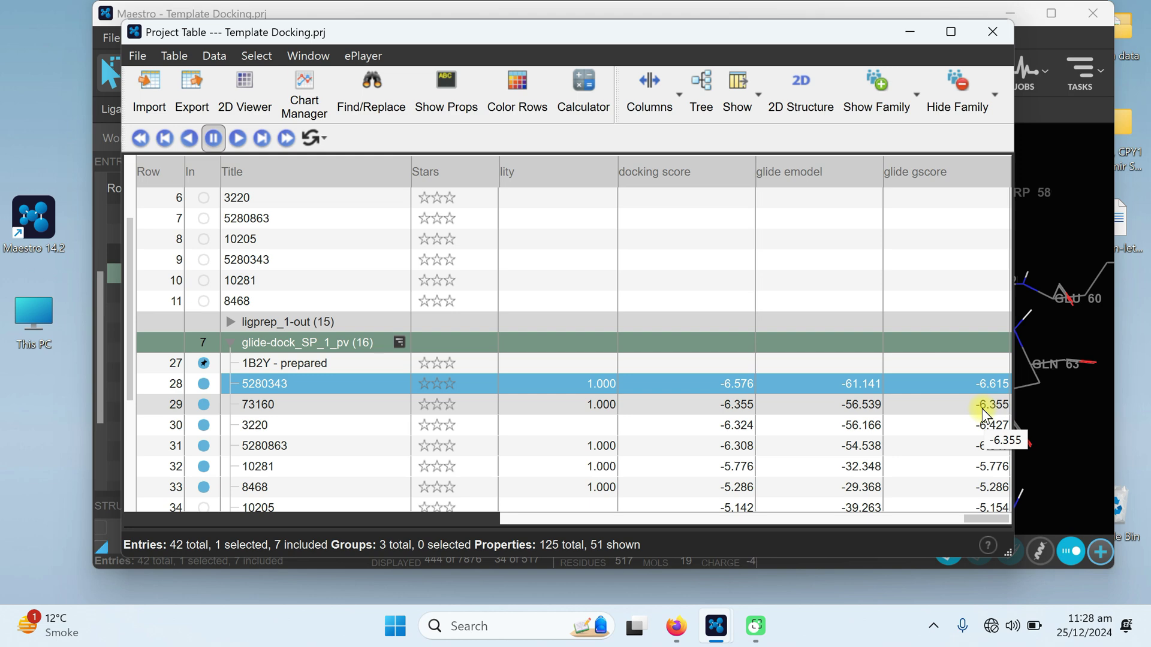
scroll(869, 384, down, 1)
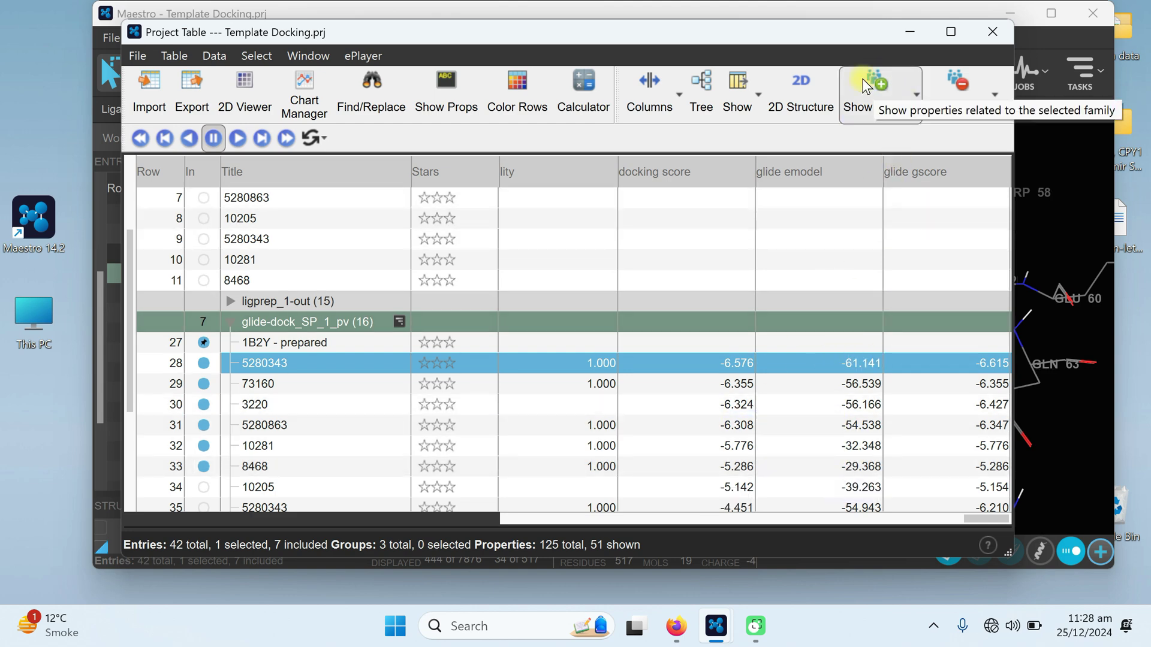
- Show the Glide All property family in the Project Table and look through the glide emodel, energy, lipo, metal and rewards columns
click(863, 70)
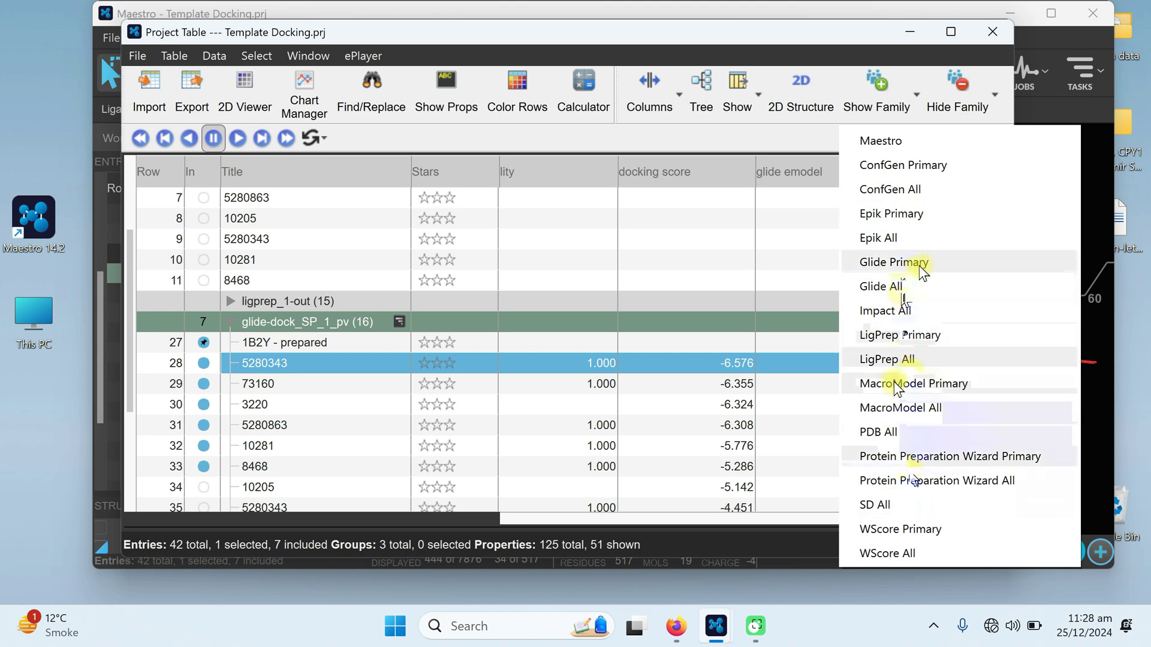
click(892, 288)
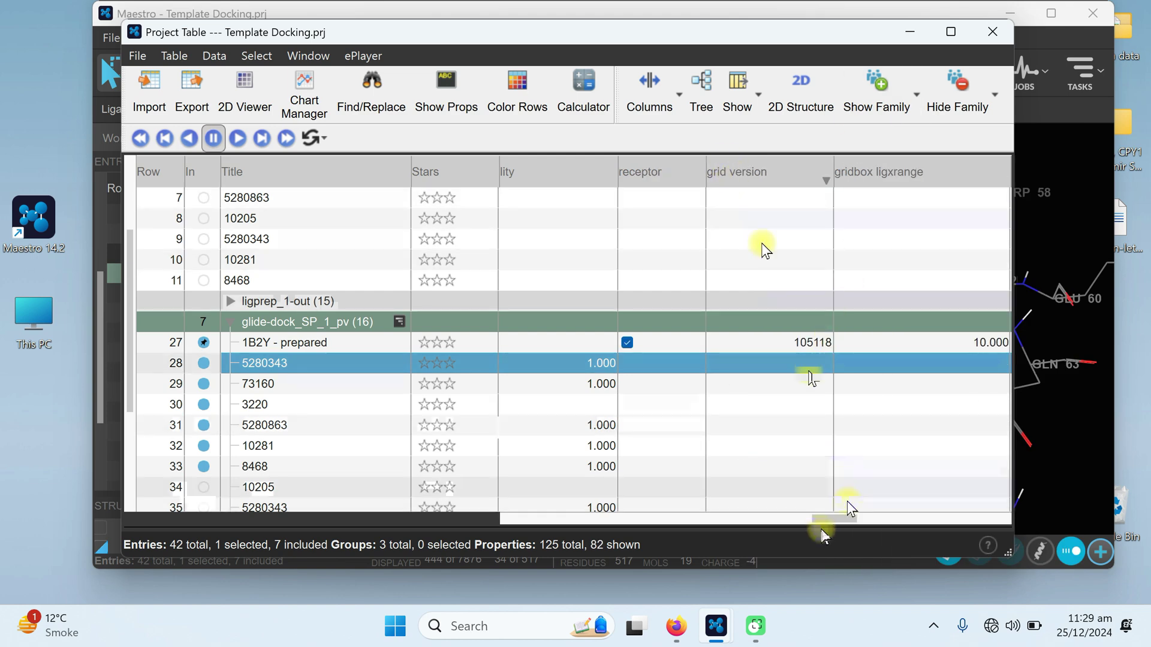
drag(843, 517, 949, 514)
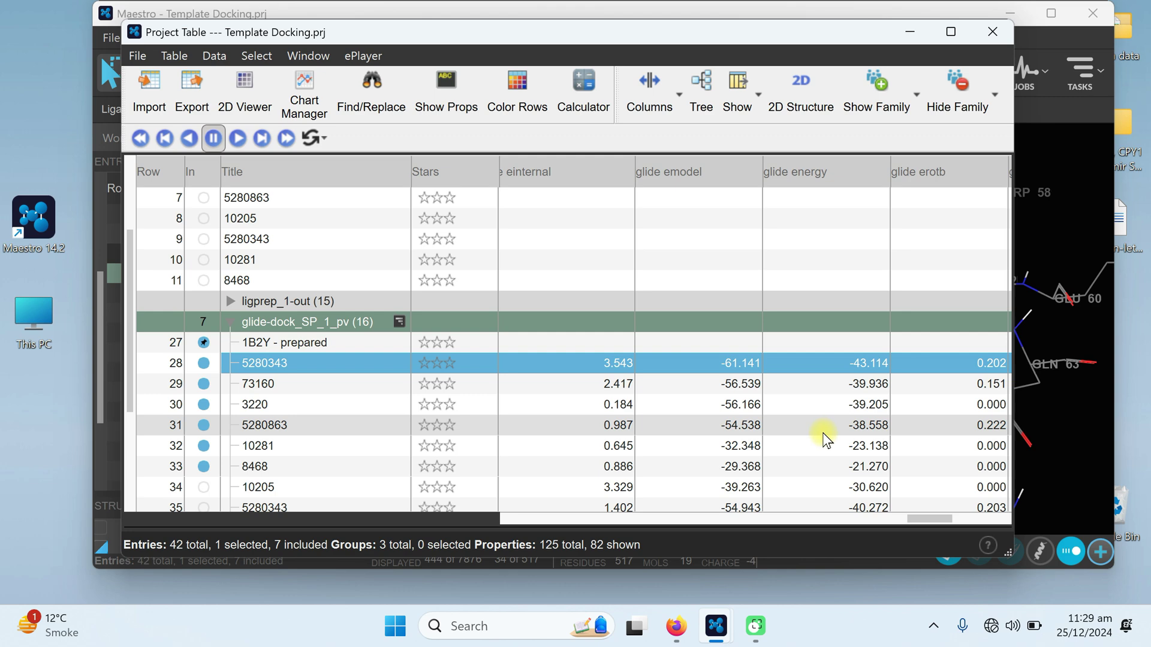
mouse_move(817, 367)
mouse_down()
mouse_move(832, 366)
mouse_move(834, 377)
mouse_up()
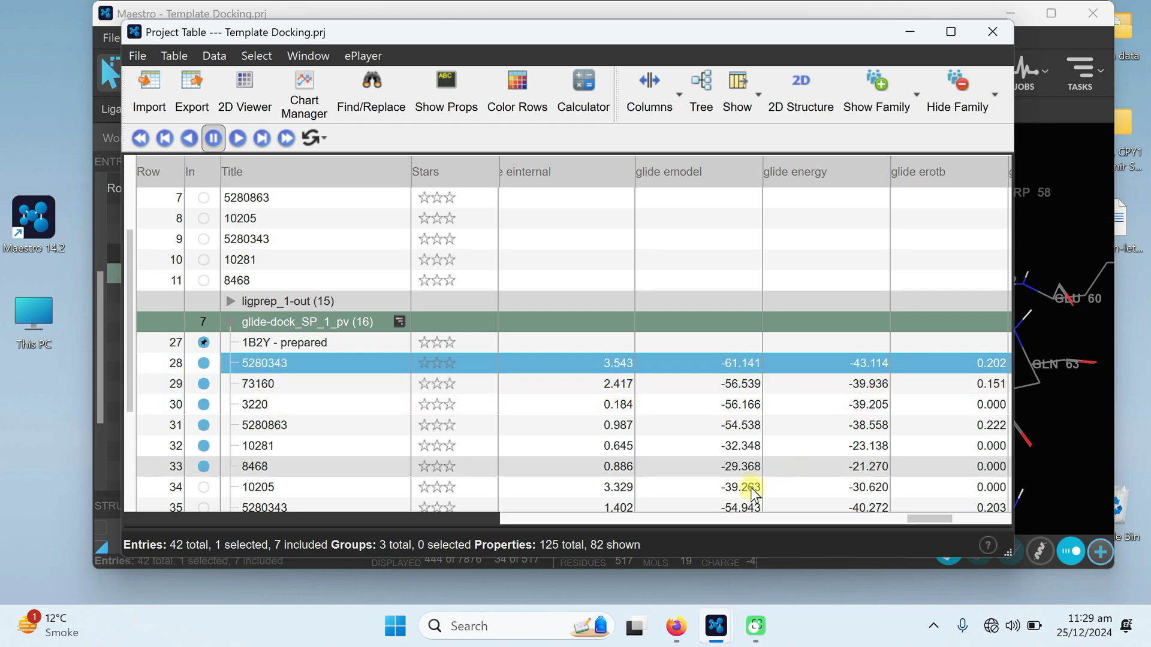
drag(908, 520, 965, 520)
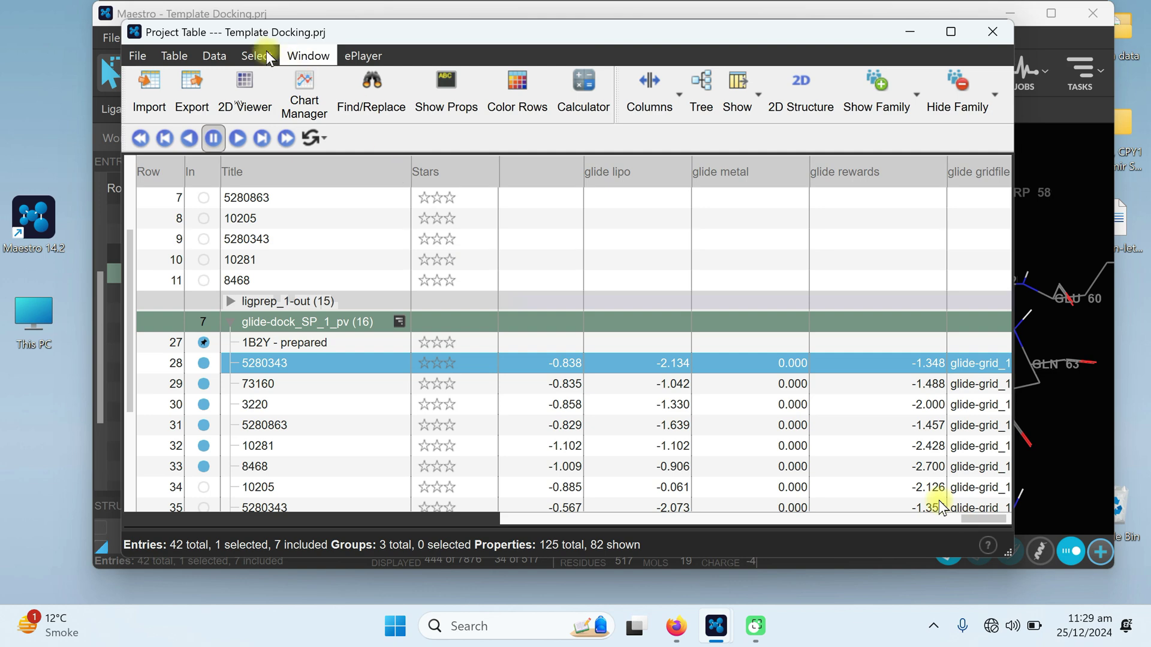
- View the selected 5280343 entry in the 2D Viewer, and close both the viewer and the Project Table
click(243, 89)
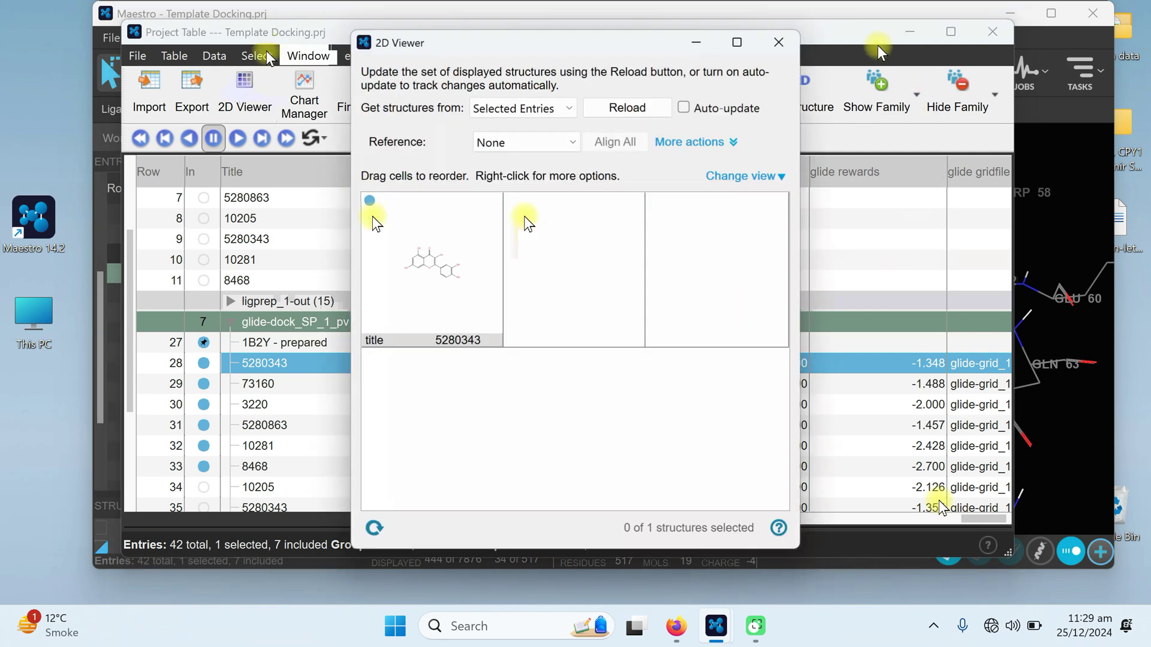
click(779, 42)
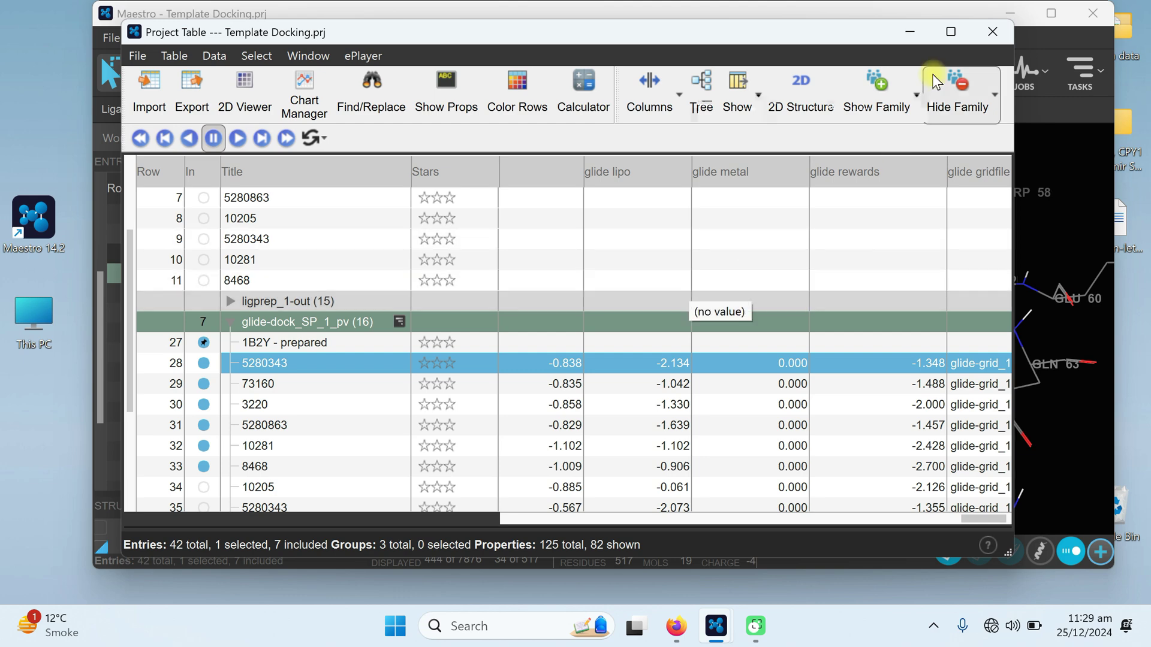
click(995, 28)
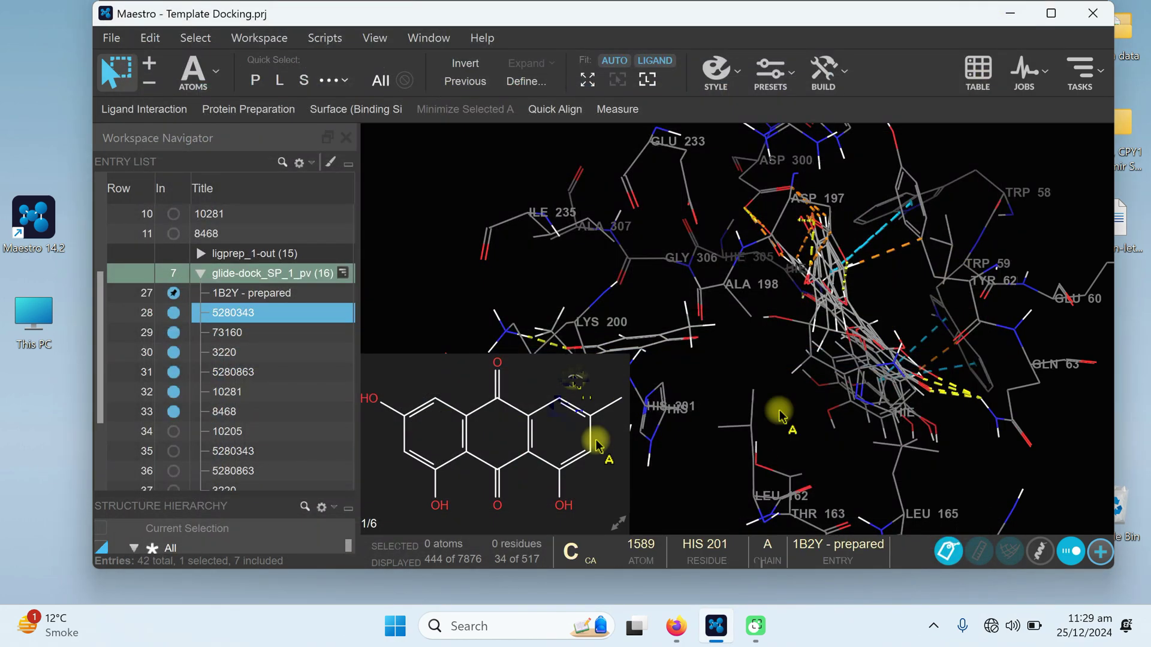
- Open the 2D overlay ligand in the Ligand Interaction Diagram and maximize the diagram window
right_click(576, 444)
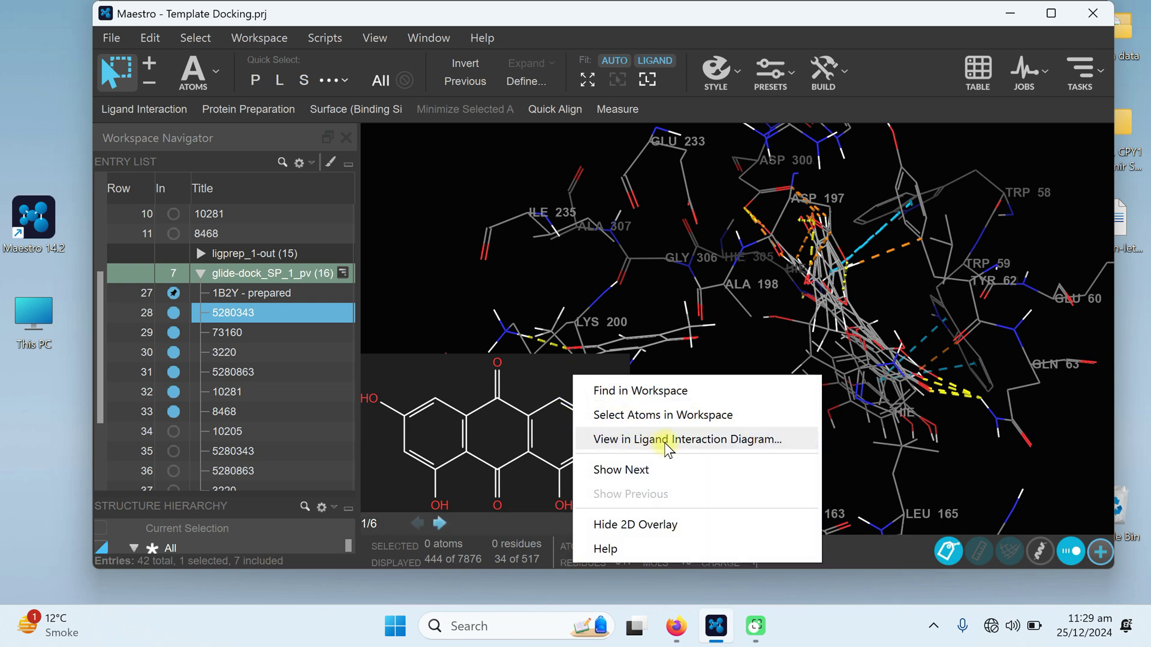
click(723, 442)
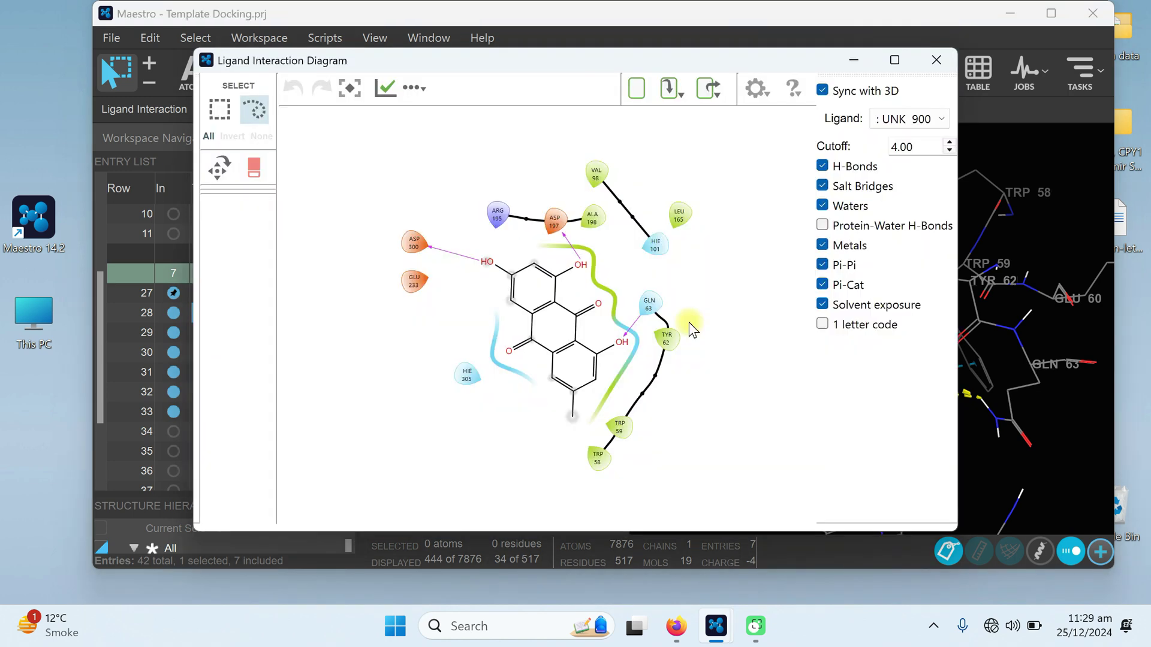
click(894, 59)
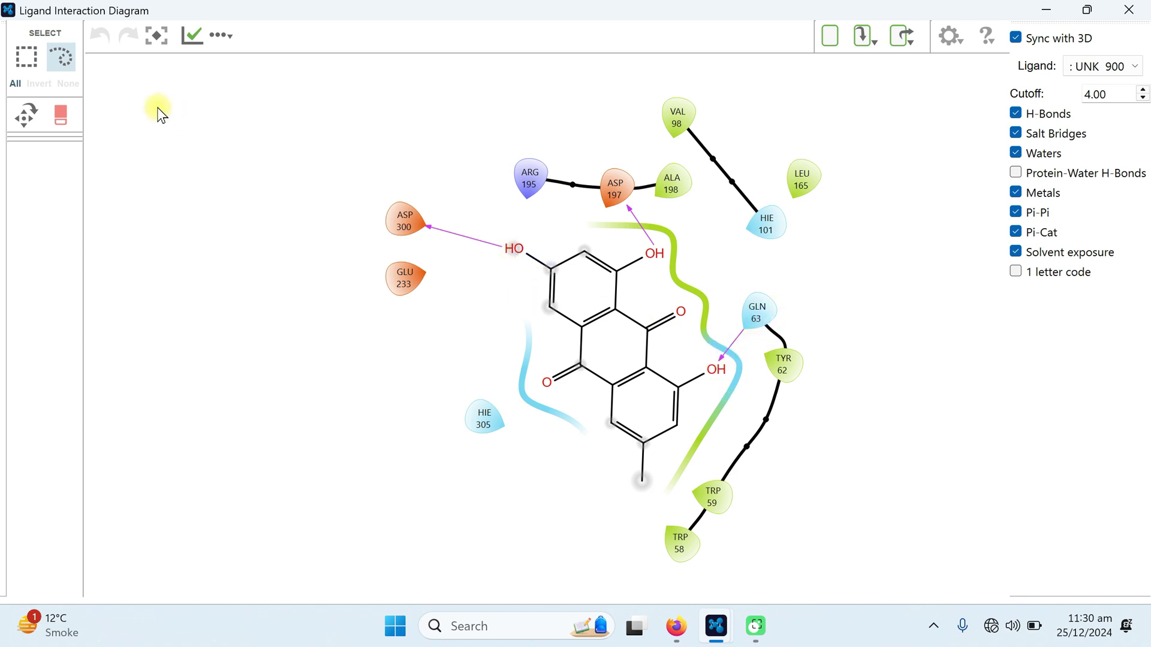
- Erase the LEU 165 residue from the interaction diagram and undo the erasure
click(59, 122)
click(60, 120)
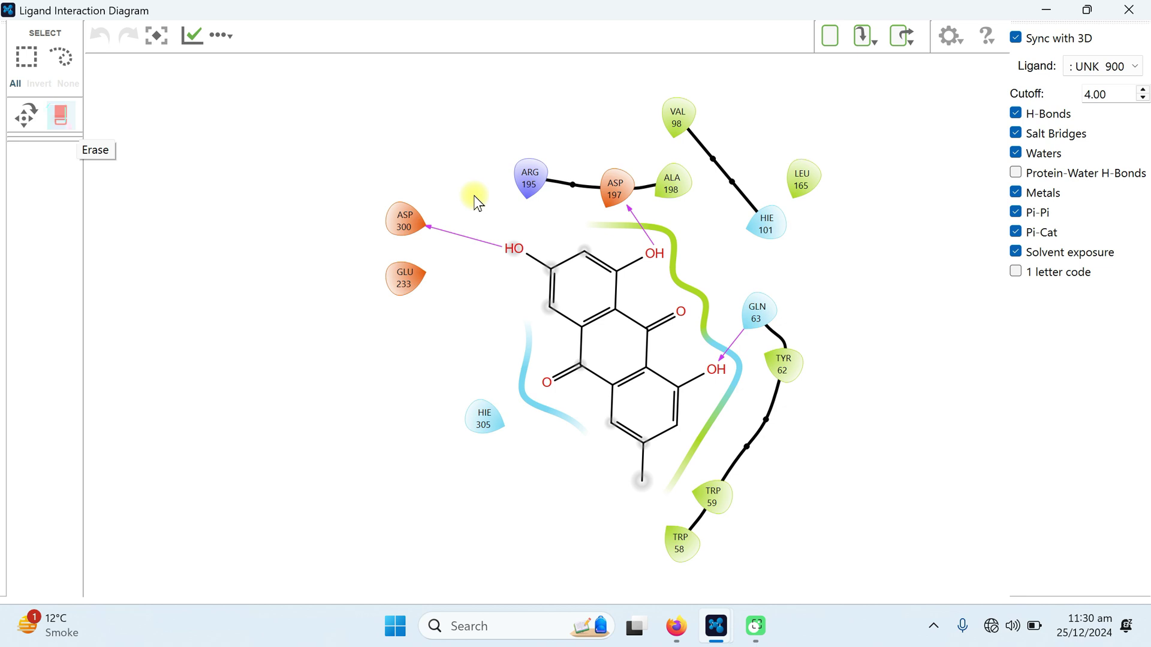
click(826, 175)
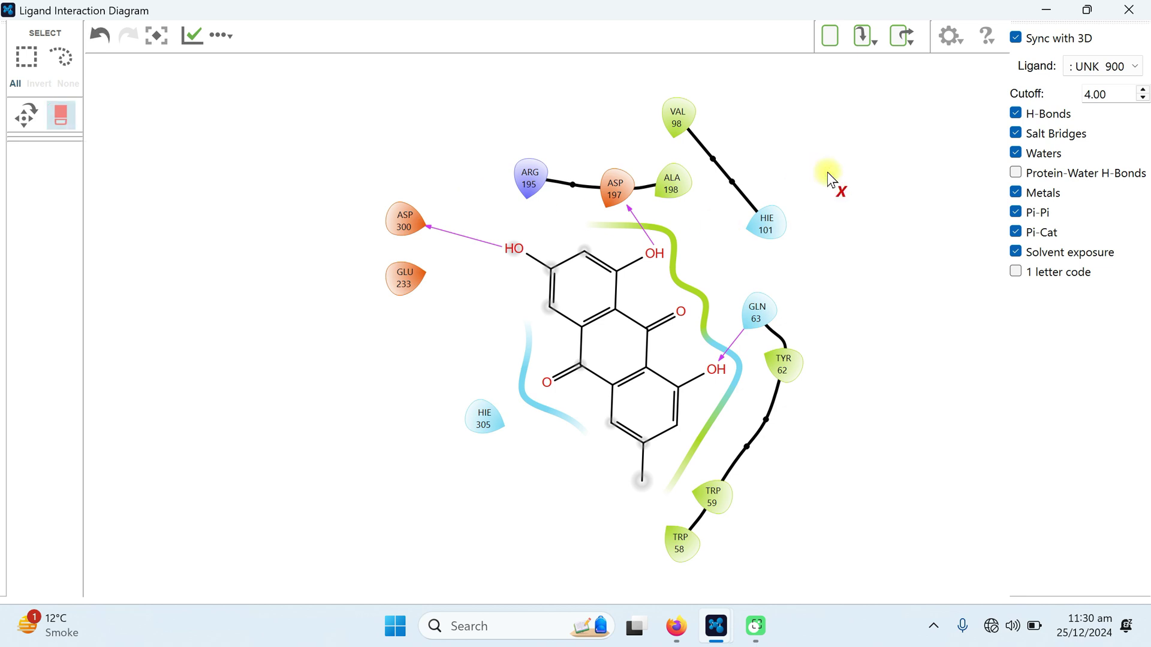
scroll(575, 252, up, 1)
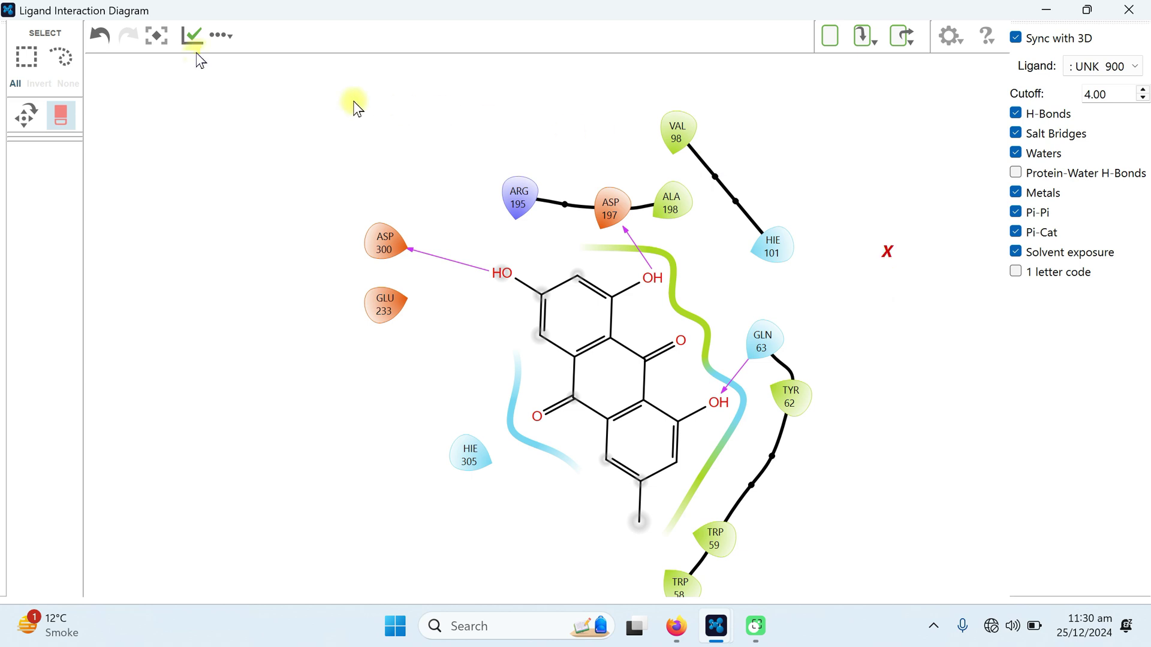
click(98, 36)
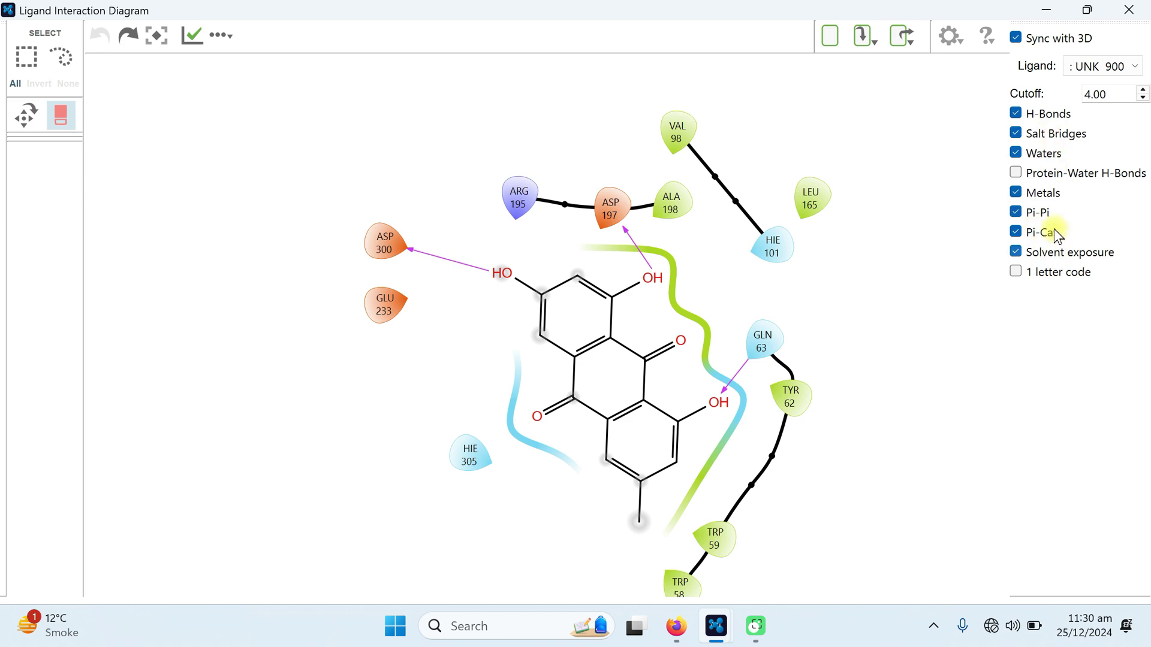
- Start saving the interaction diagram as an image with the file name temapl1
click(902, 37)
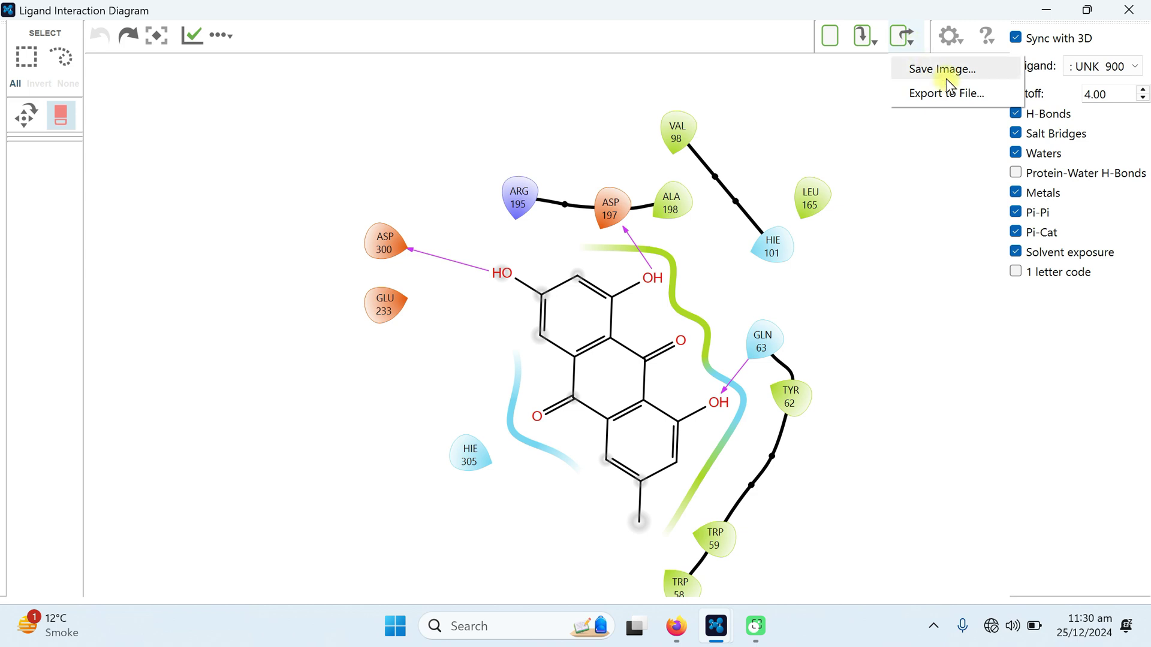
click(944, 69)
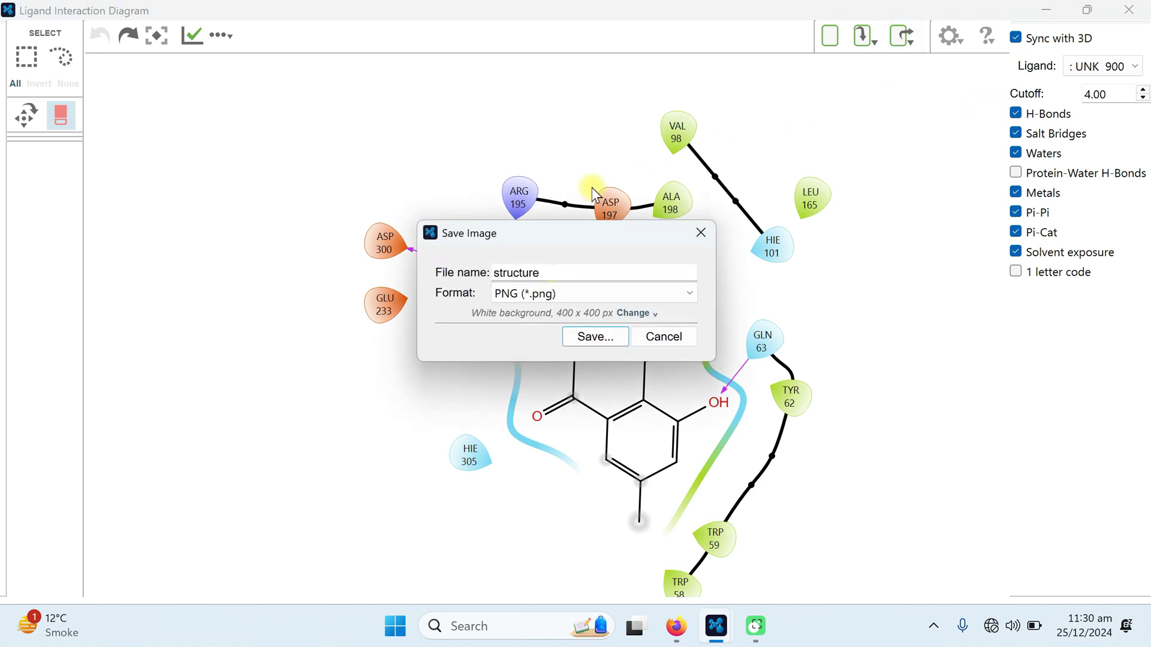
text(tem)
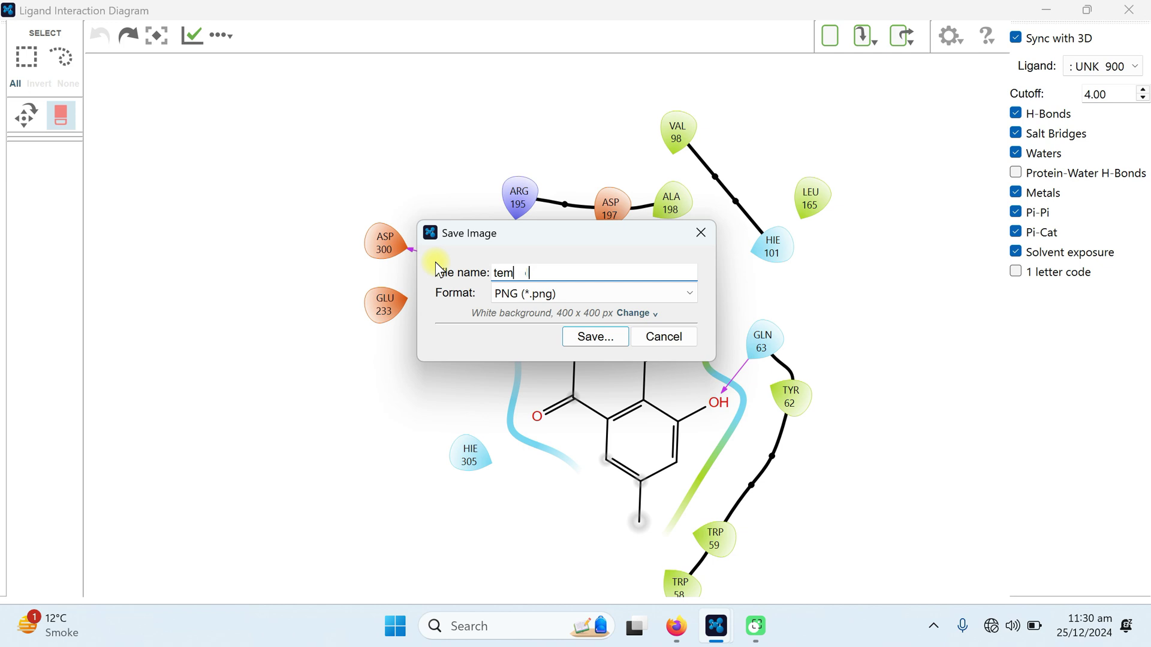
text(apl1)
- Set the exported image size to 800 px wide and 800 px high
click(655, 312)
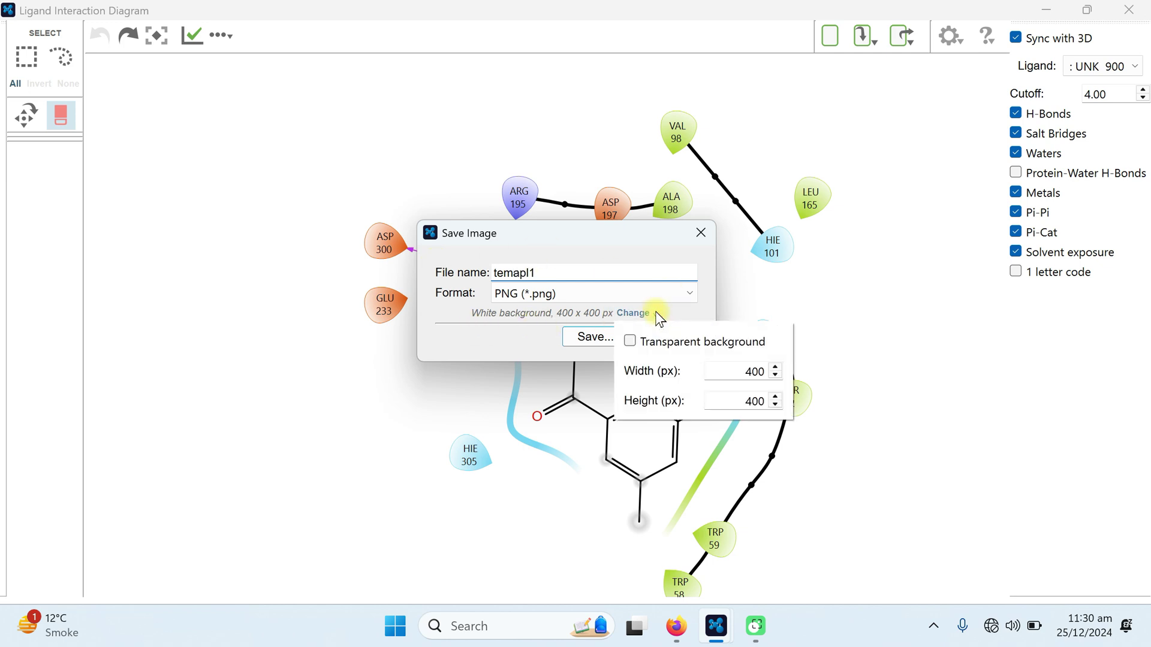
click(763, 371)
key(BackSpace)
key(BackSpace)
key(BackSpace)
text(8)
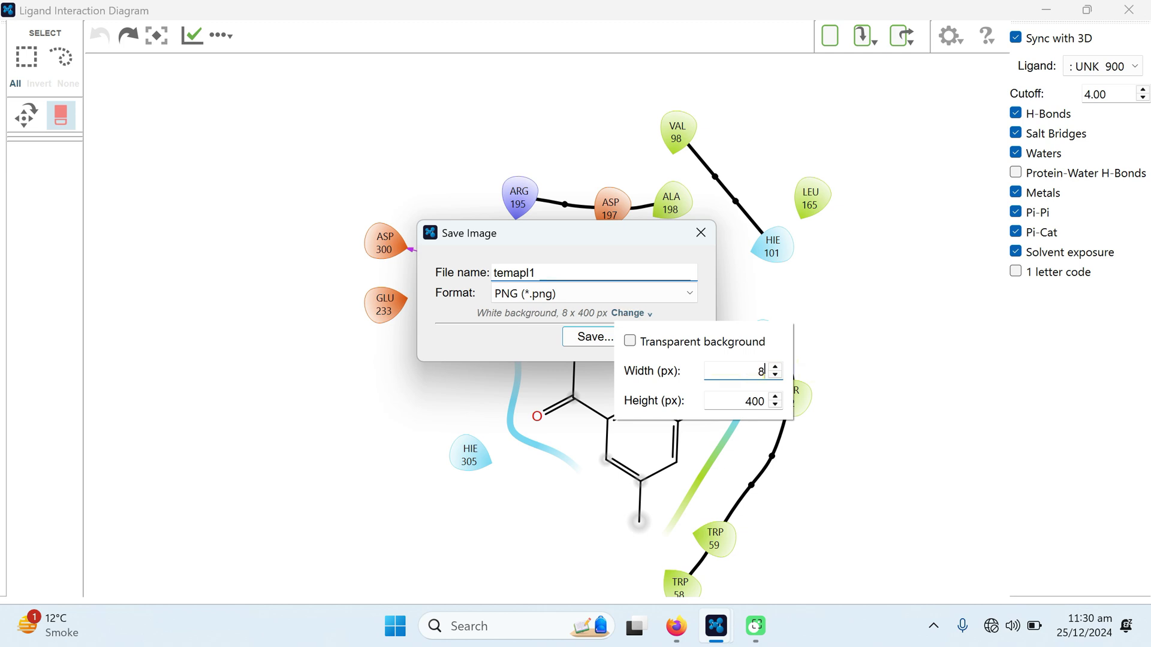
text(00)
double_click(737, 407)
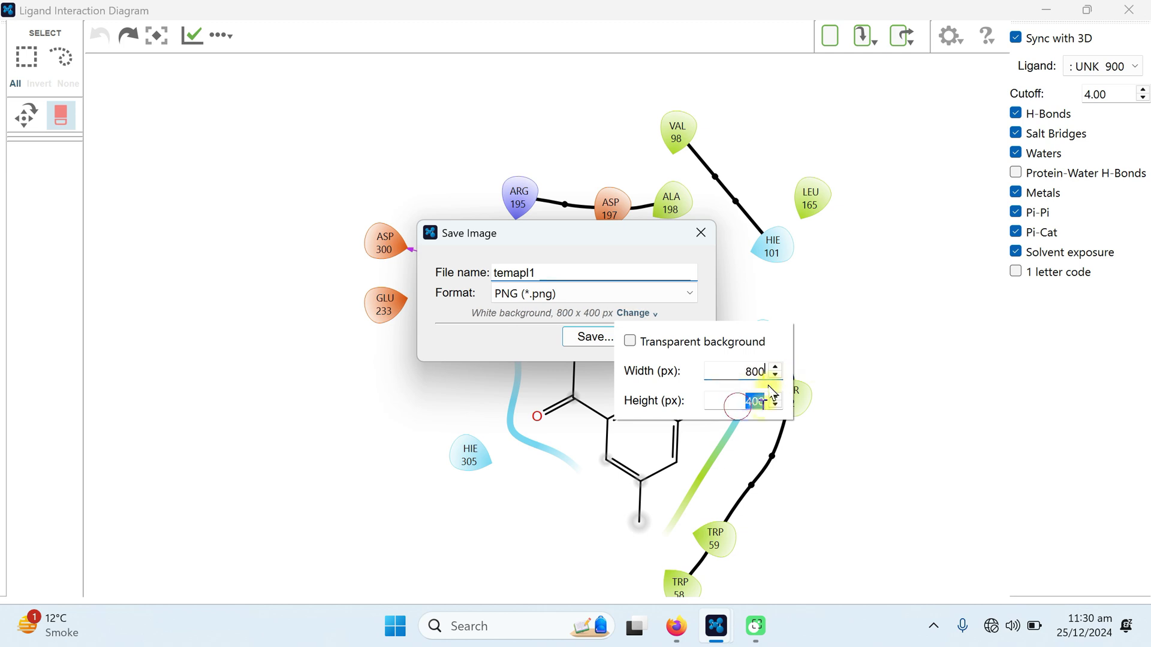
text(800)
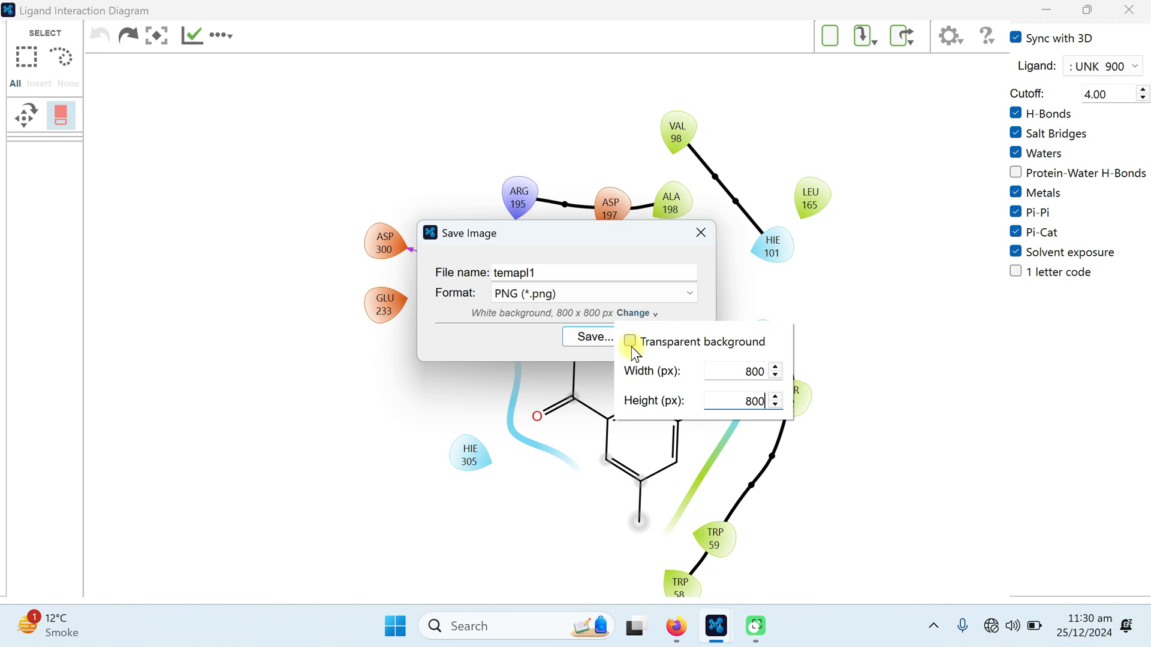
- Turn the transparent background on and back off, and proceed to choosing the image's save location
click(630, 341)
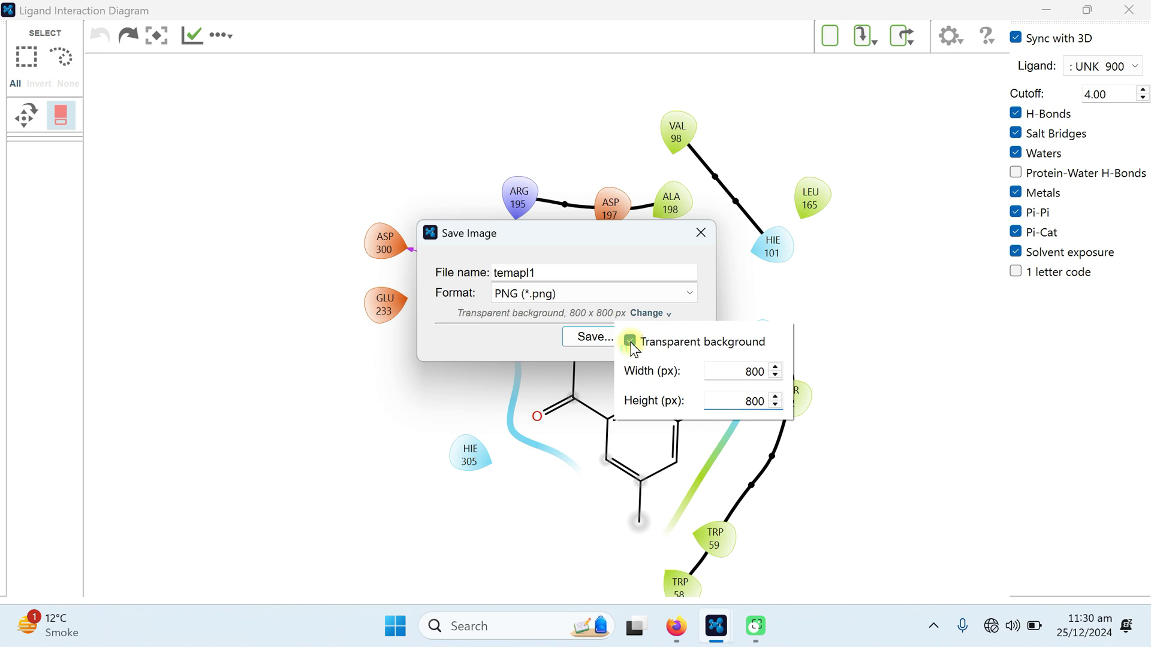
click(631, 342)
click(559, 336)
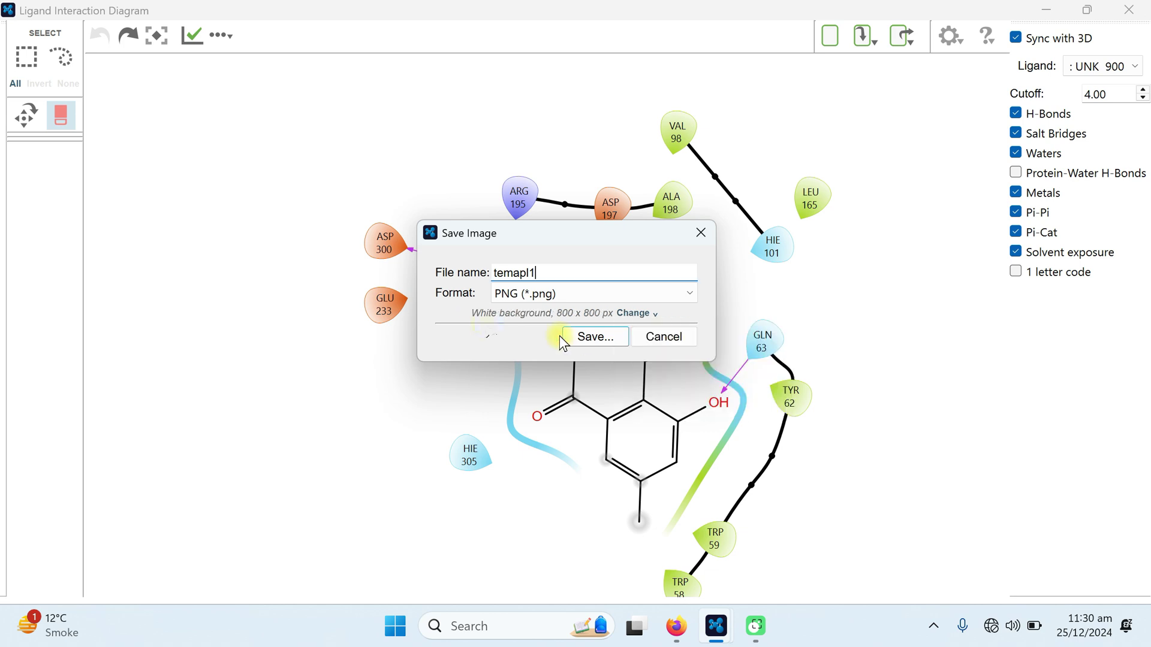
click(593, 336)
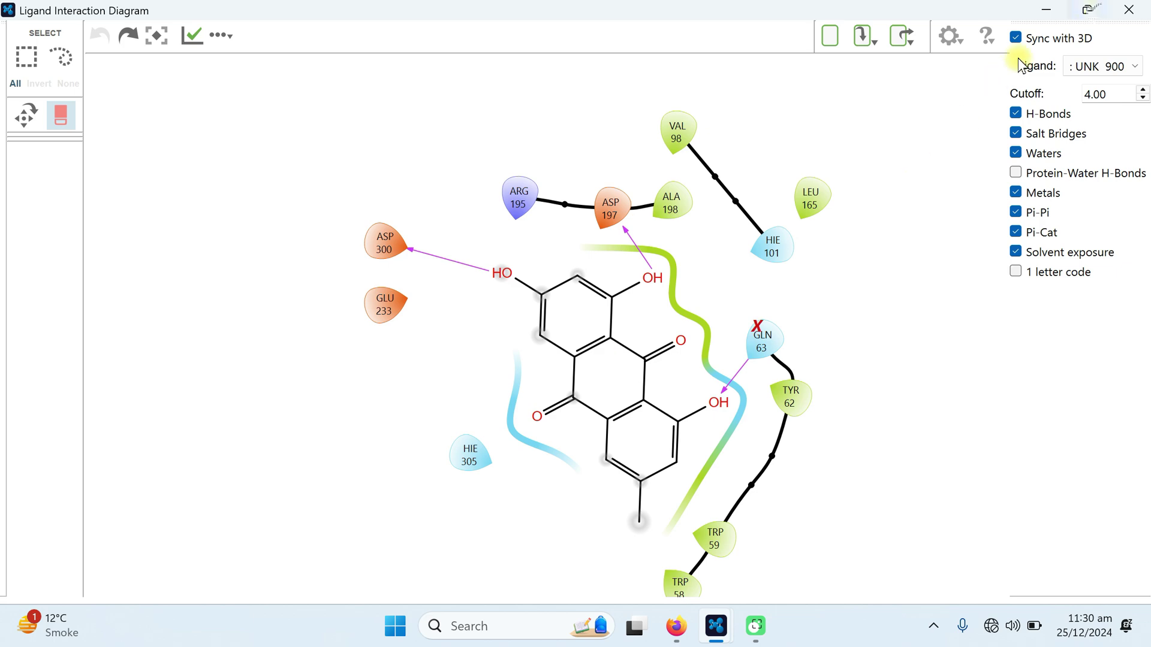
- Get the Ligand Interaction Diagram window out of the way and save temapl1.png in the Template Docking folder on the Desktop
click(1086, 10)
drag(618, 52, 558, 206)
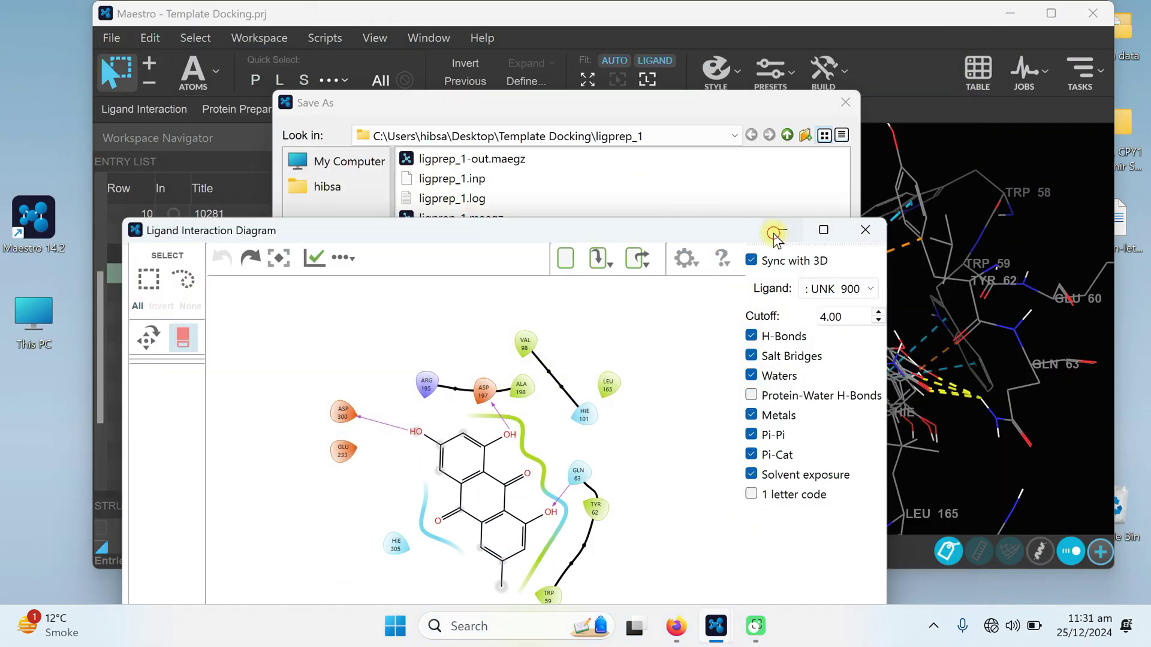
click(777, 231)
drag(420, 102, 446, 103)
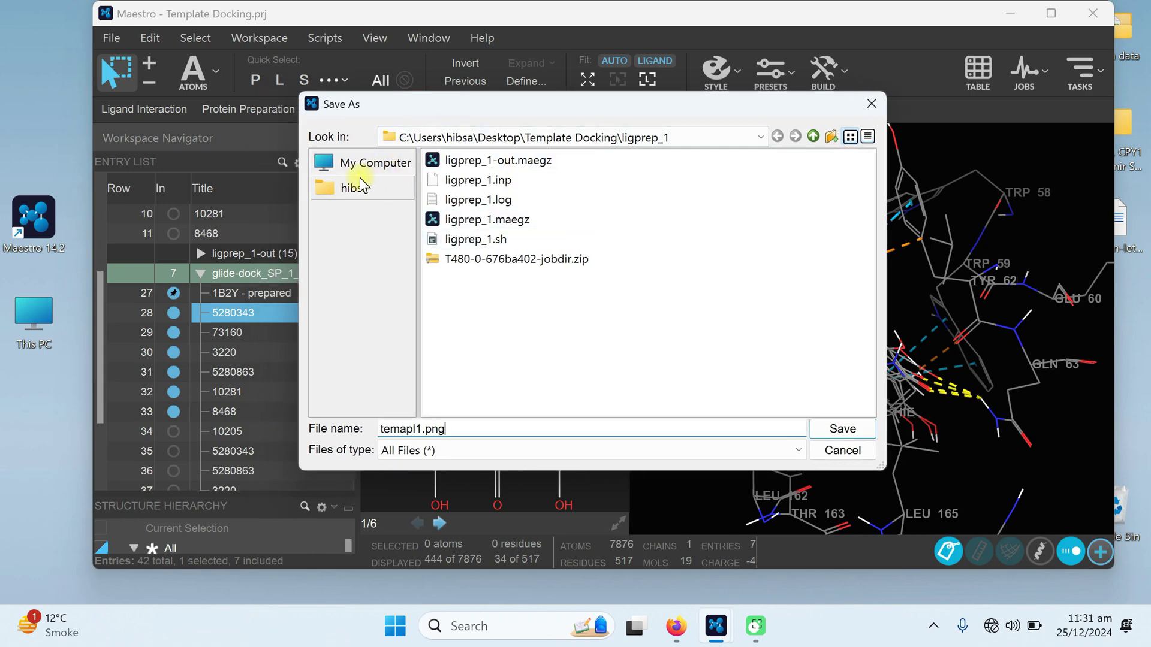
click(355, 188)
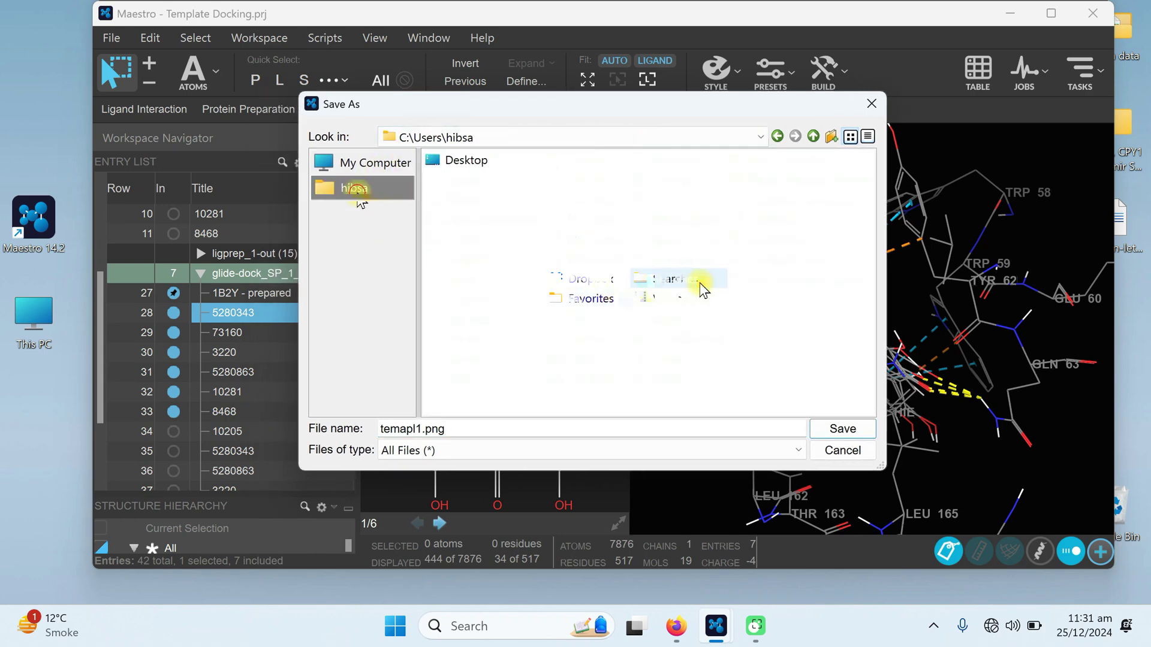
double_click(587, 218)
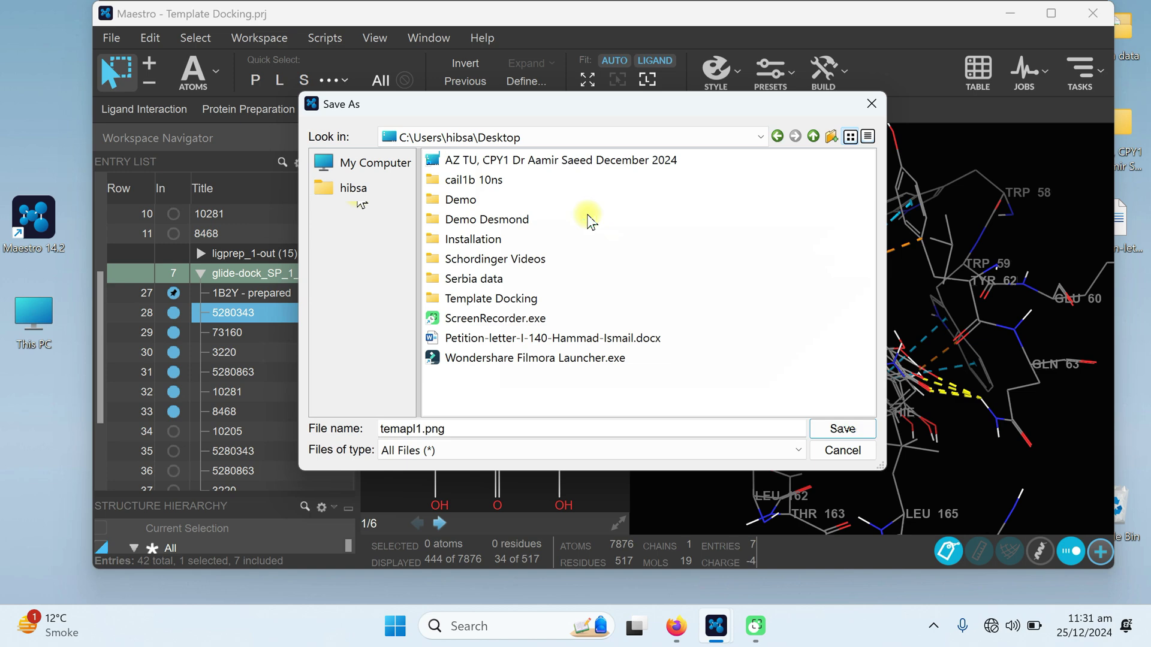
double_click(473, 298)
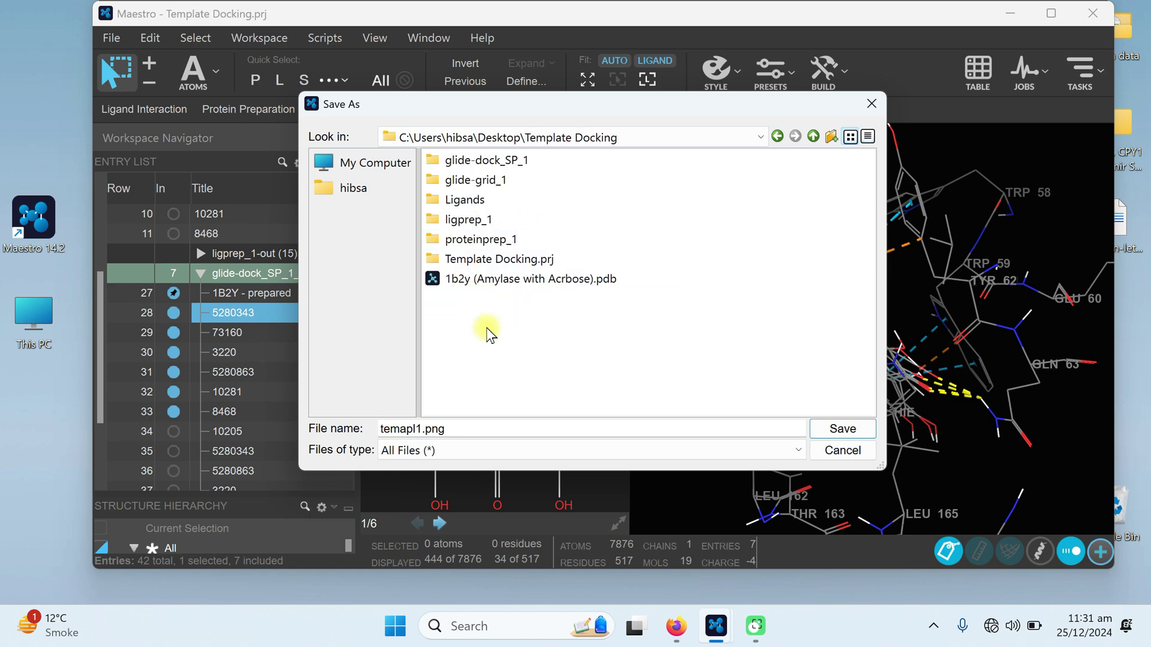
click(815, 429)
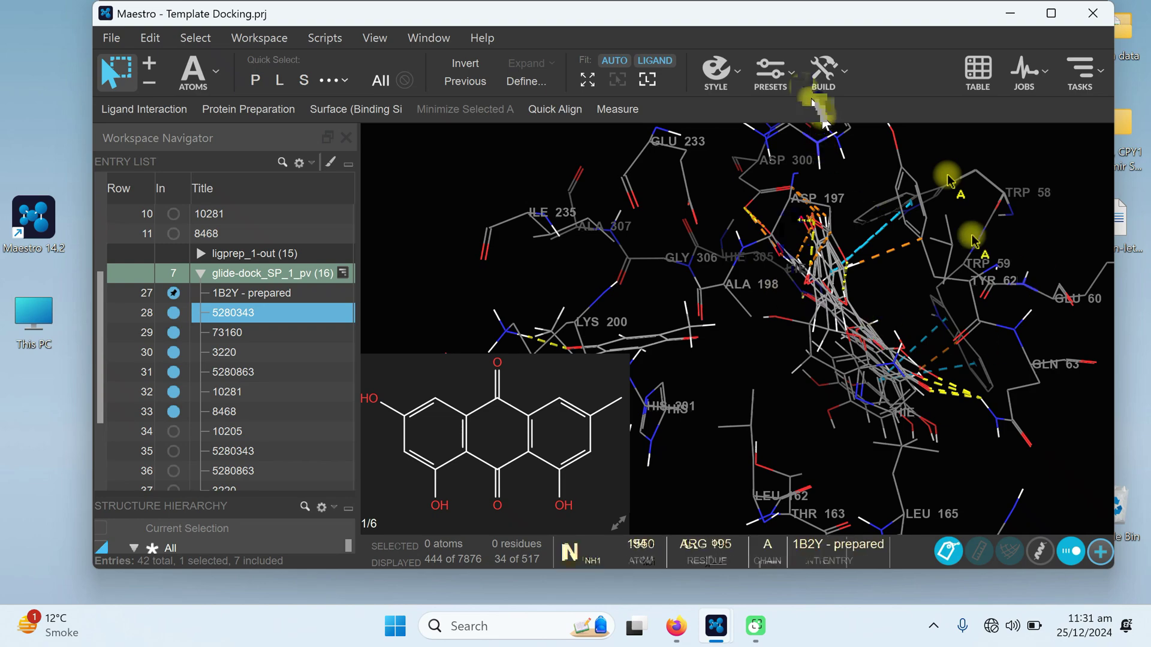
- Apply a workspace preset that displays all atoms of the protein and docked ligands as thin lines
click(791, 72)
click(776, 190)
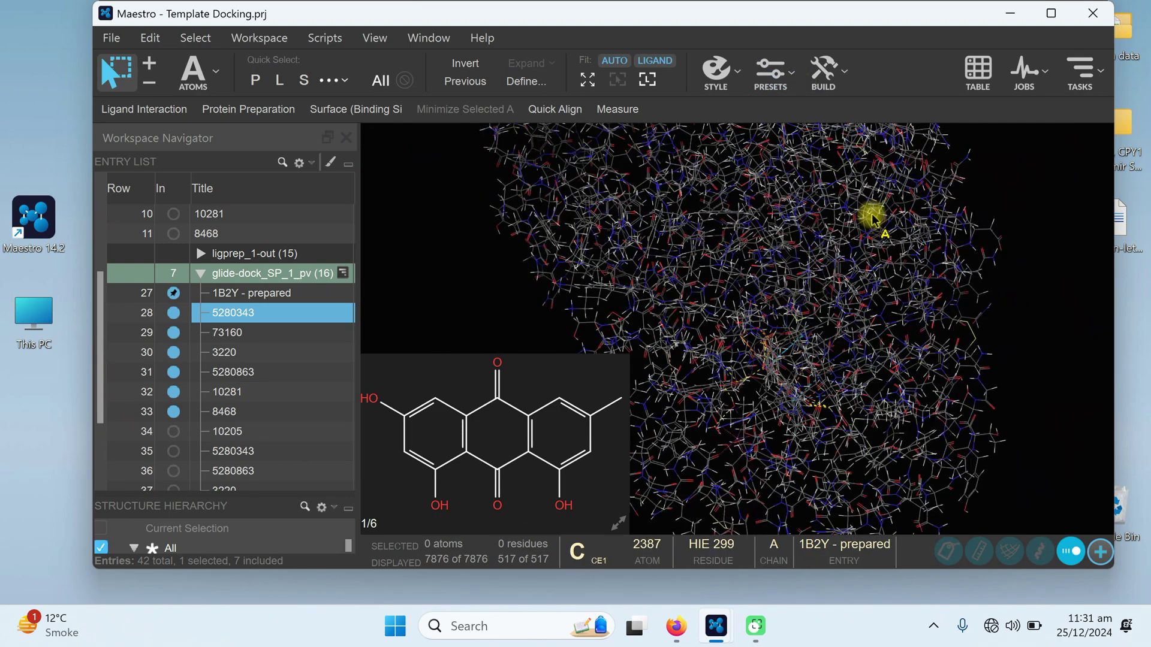
- Apply the BioLuminate Default preset to the docked complex and fit the view to the ligands
click(778, 75)
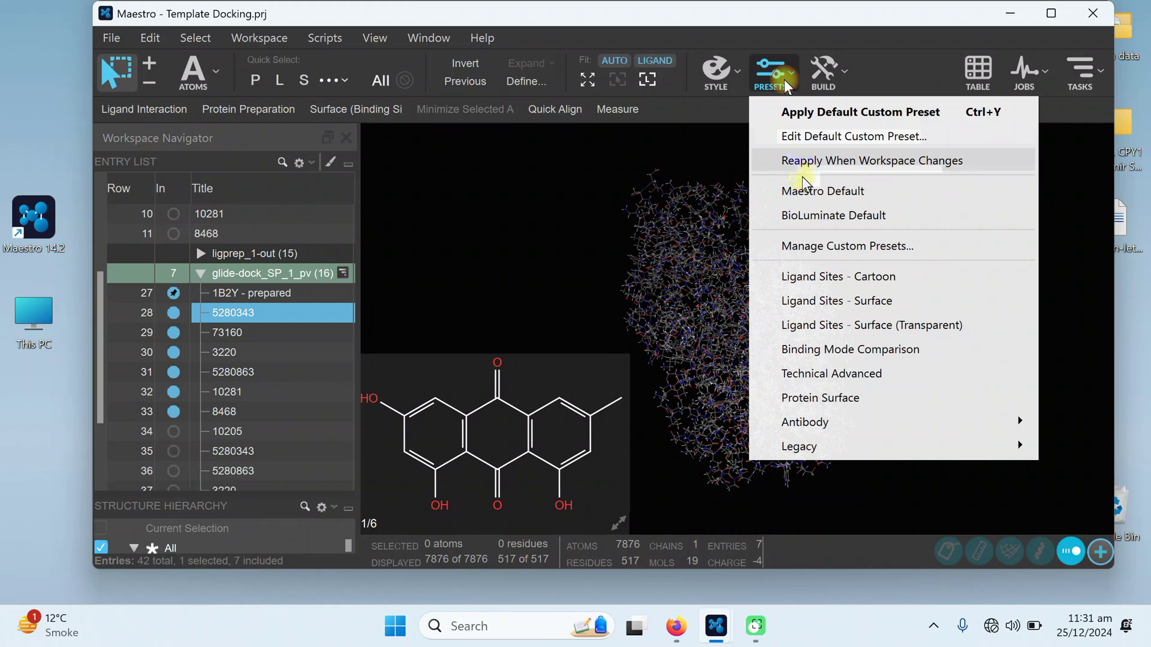
click(804, 215)
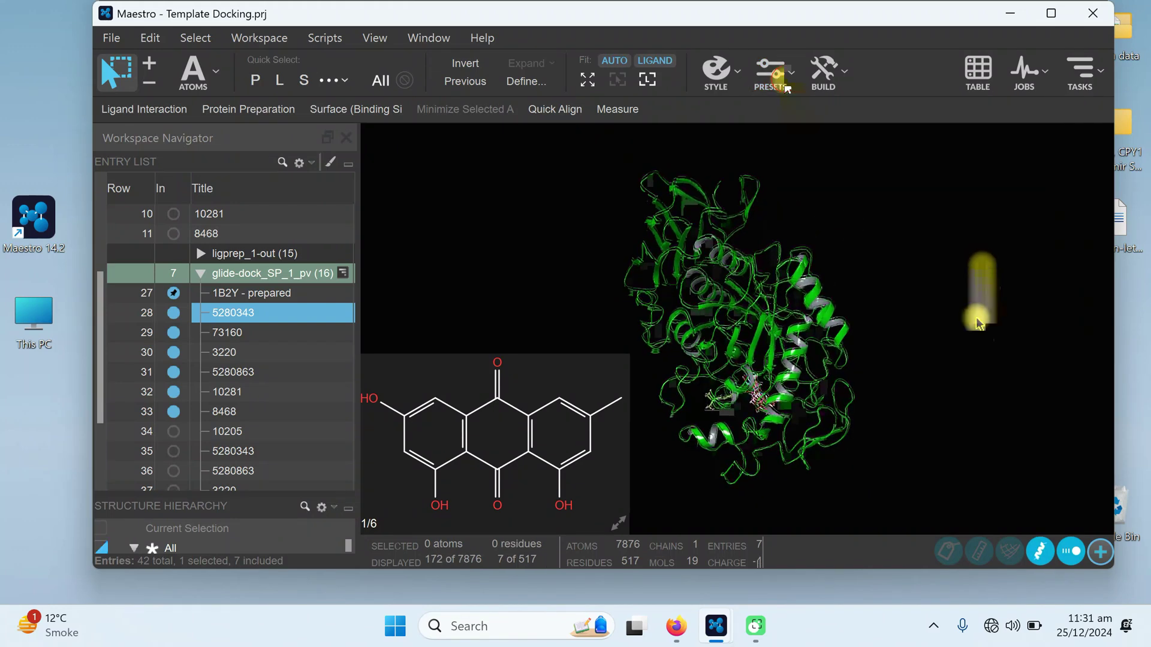
click(650, 79)
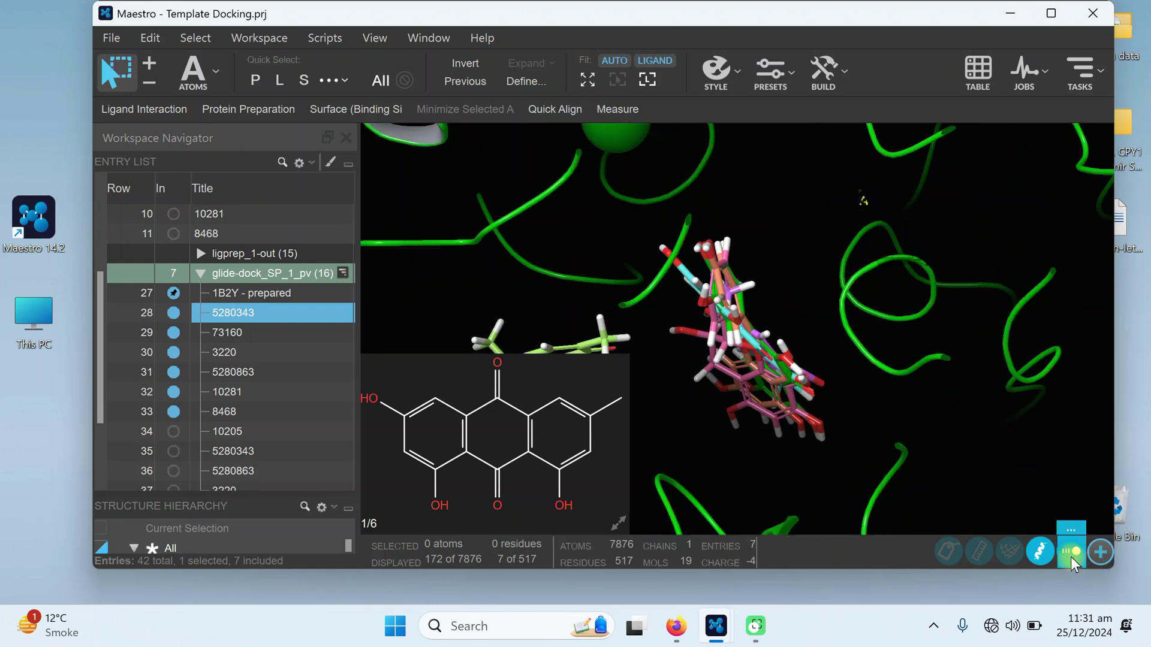
- Try a Ligand Sites preset and the legacy Pretty (with solvent) preset on the docked complex
click(791, 86)
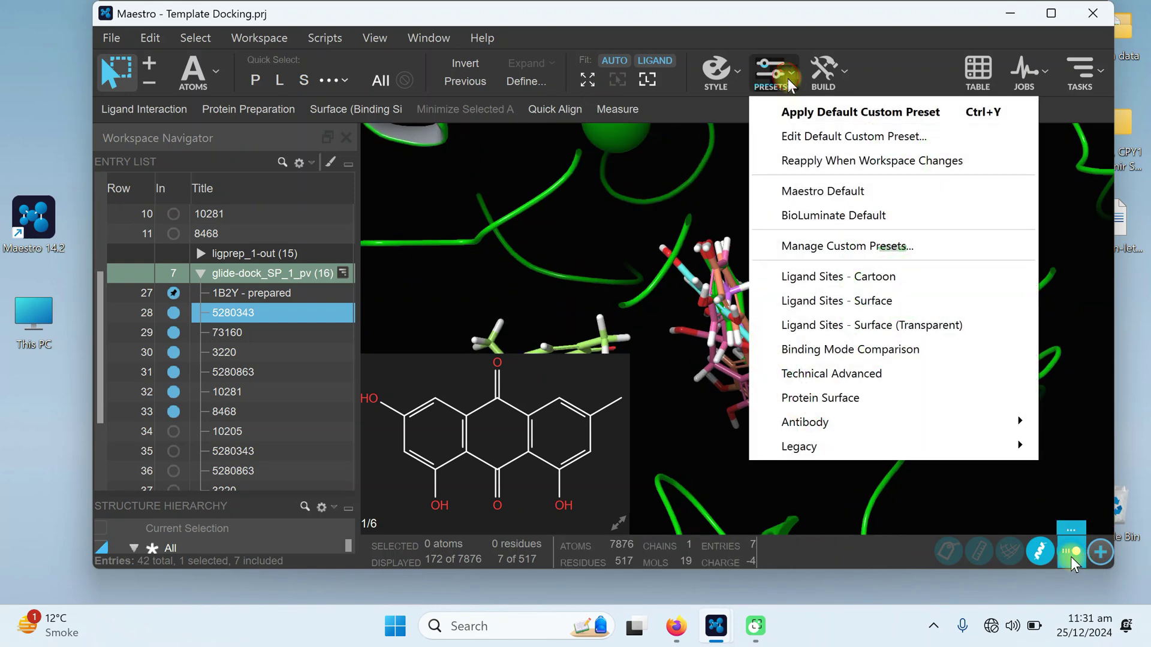
click(820, 301)
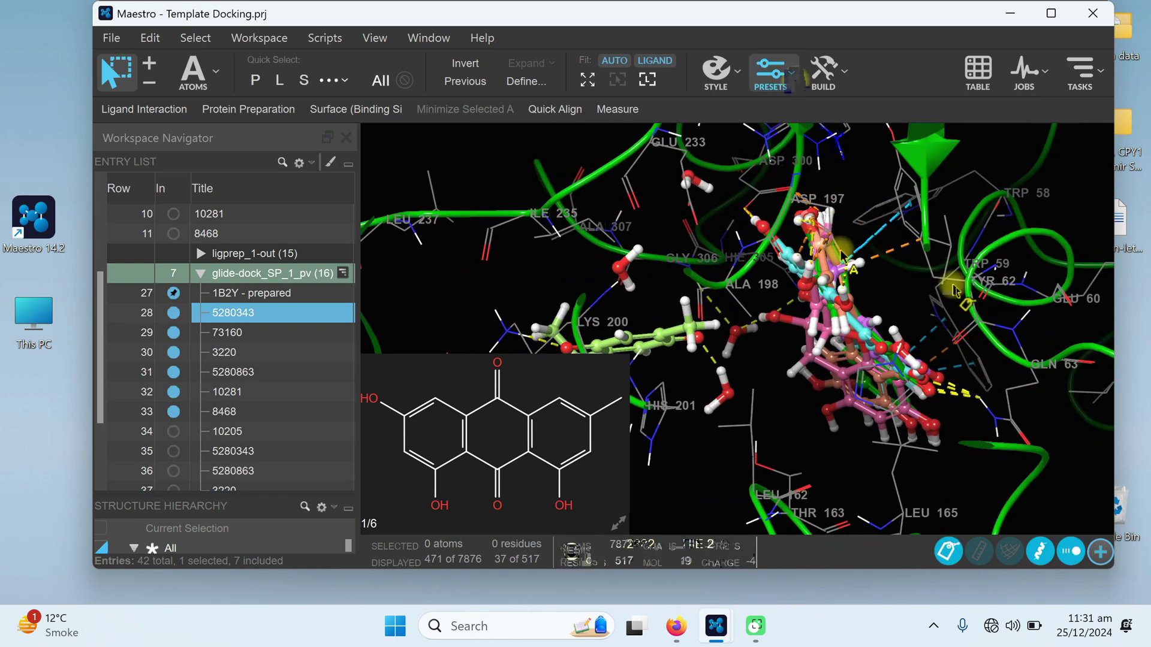
click(793, 75)
mouse_move(839, 447)
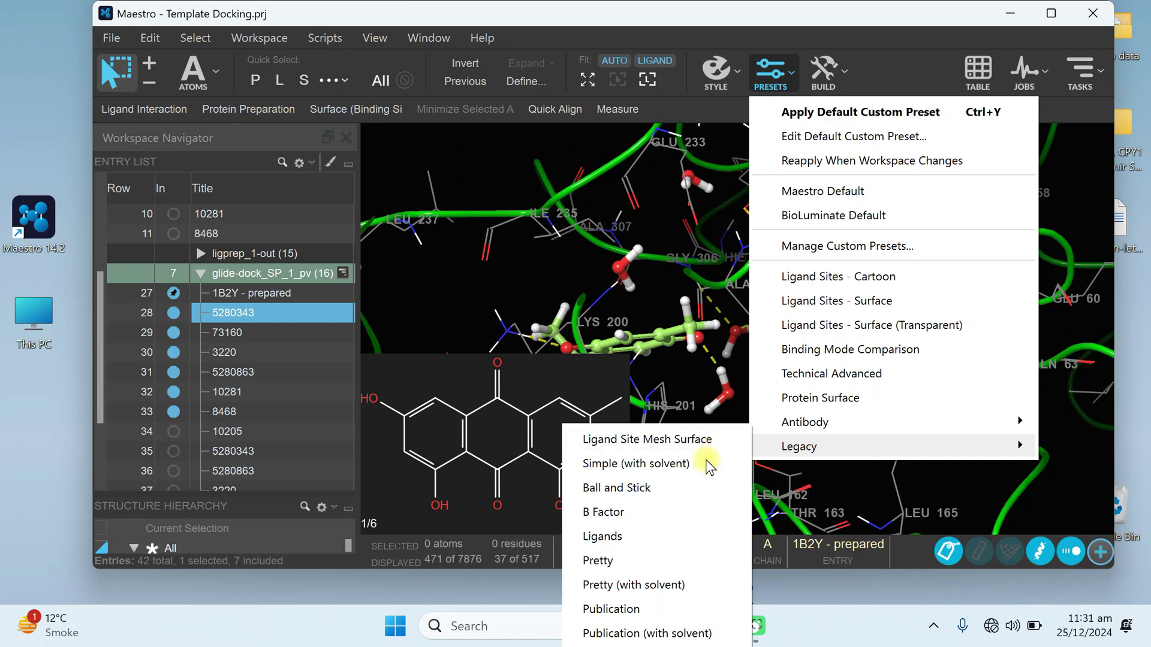
click(654, 588)
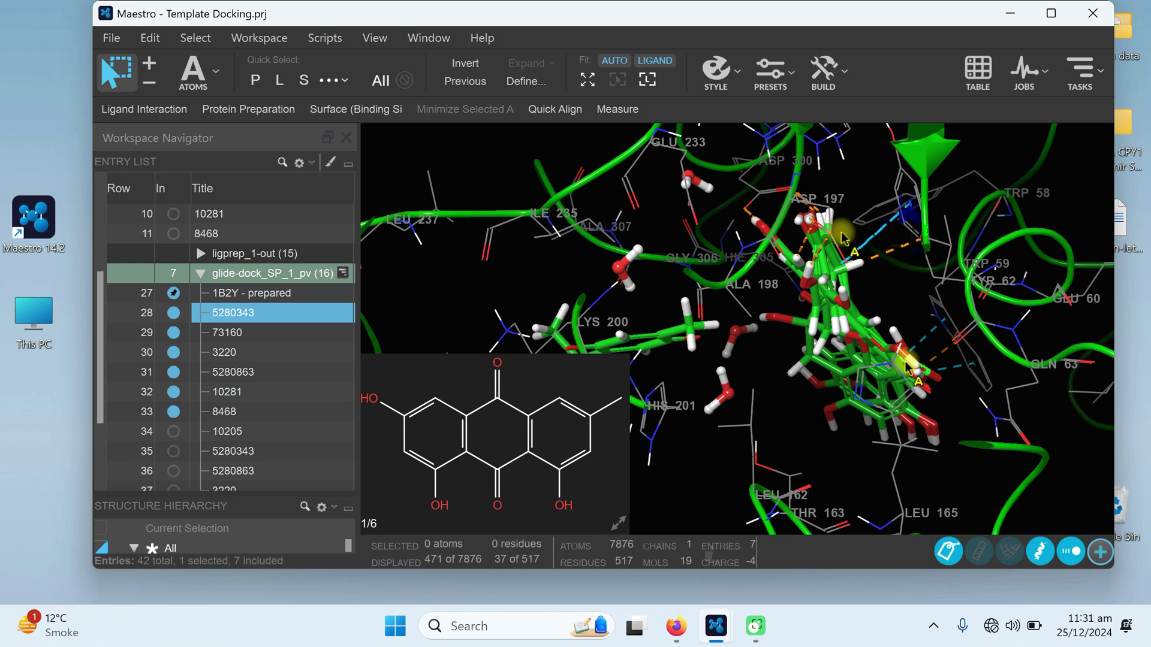
- Apply the Ligand Sites - Cartoon preset, hide the protein ribbons and orient the binding site for a clear view
click(770, 72)
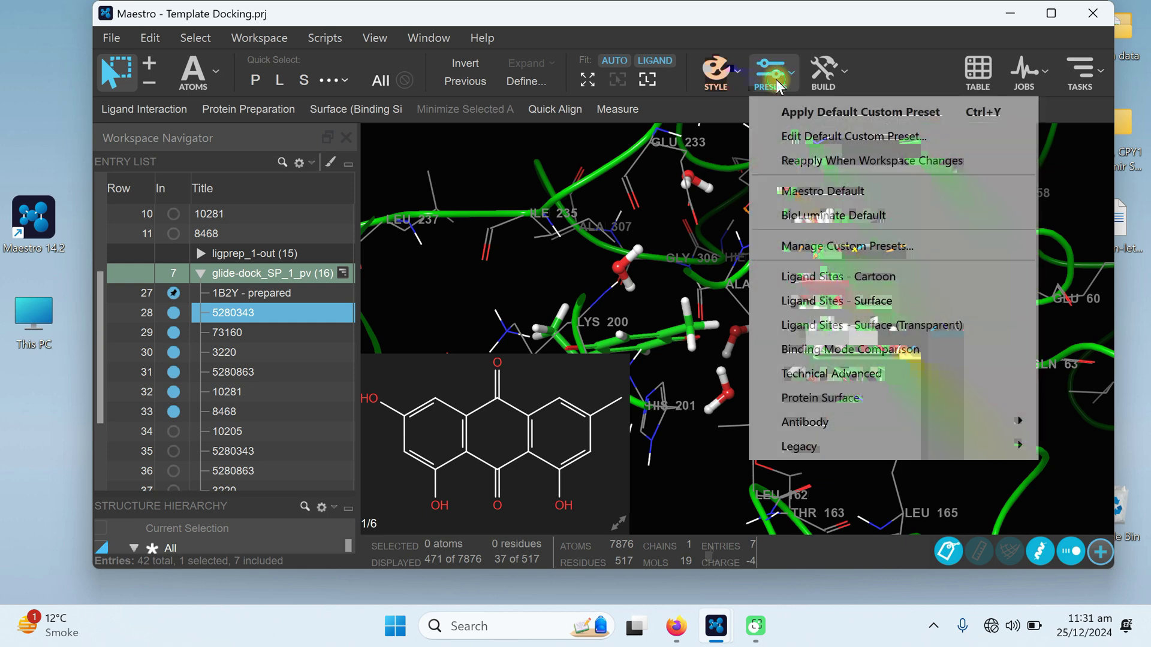
click(816, 276)
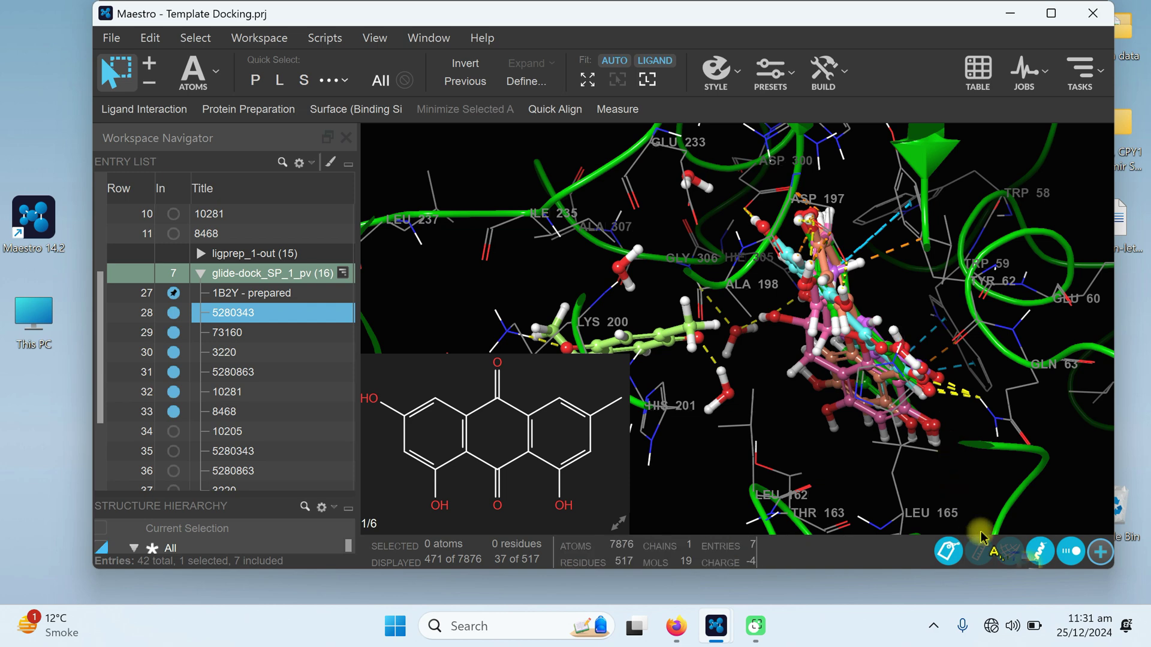
click(1043, 551)
middle_drag(1023, 469, 981, 493)
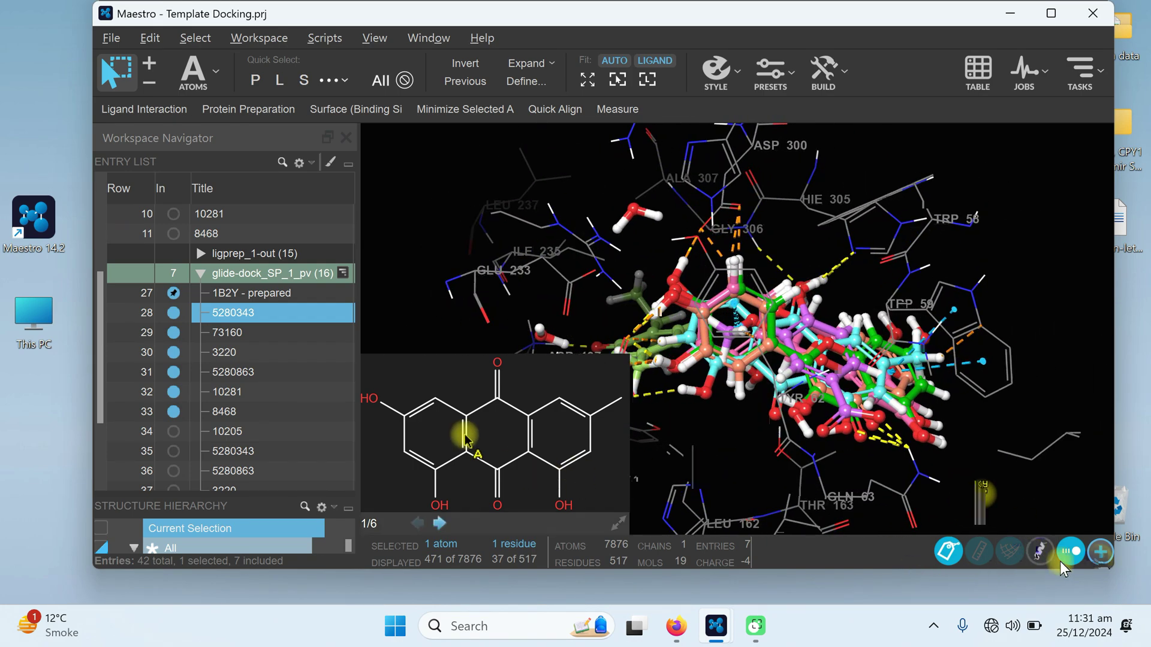
- Turn off the 2D Overlay of the ligand structure in the workspace
click(1101, 552)
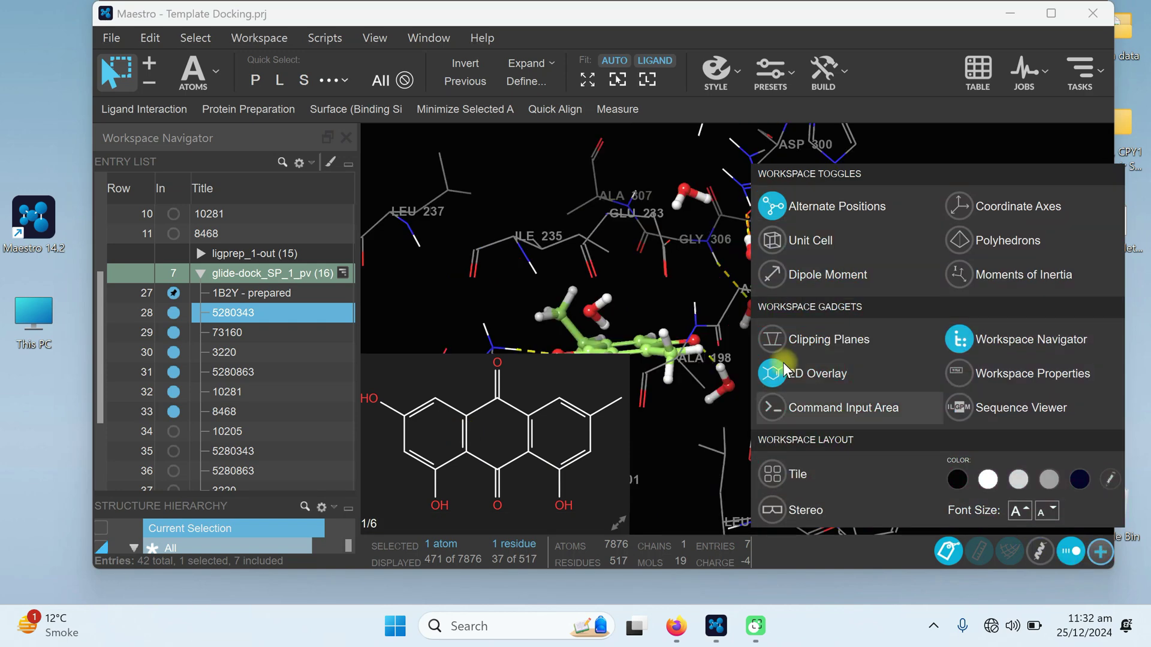
click(780, 372)
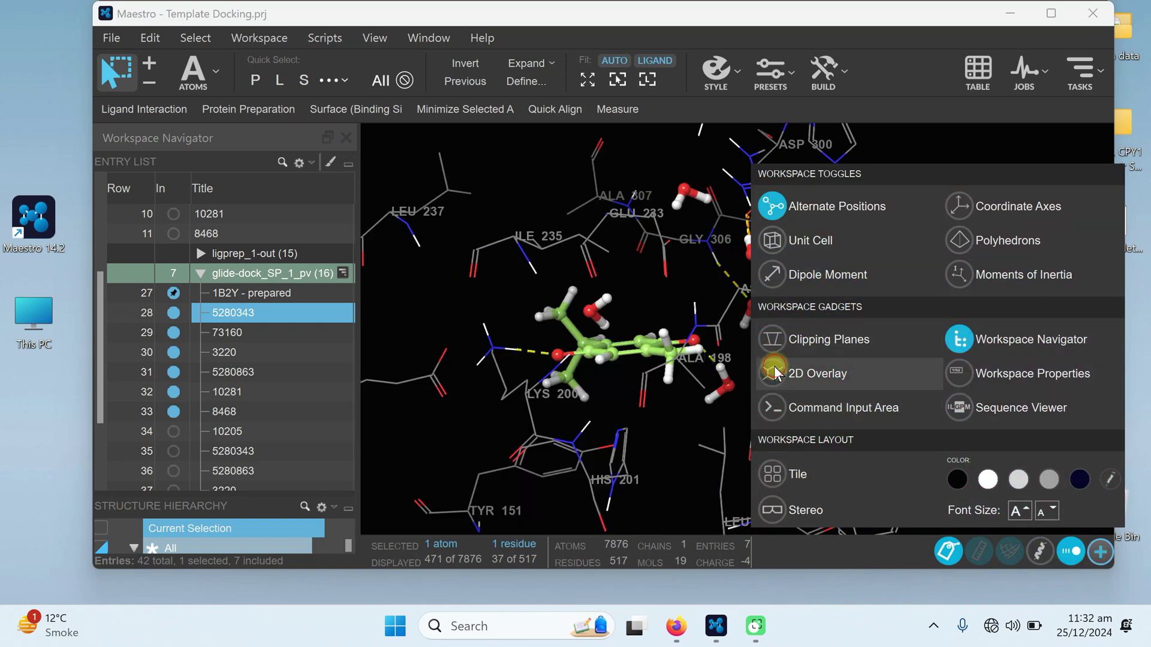
click(657, 305)
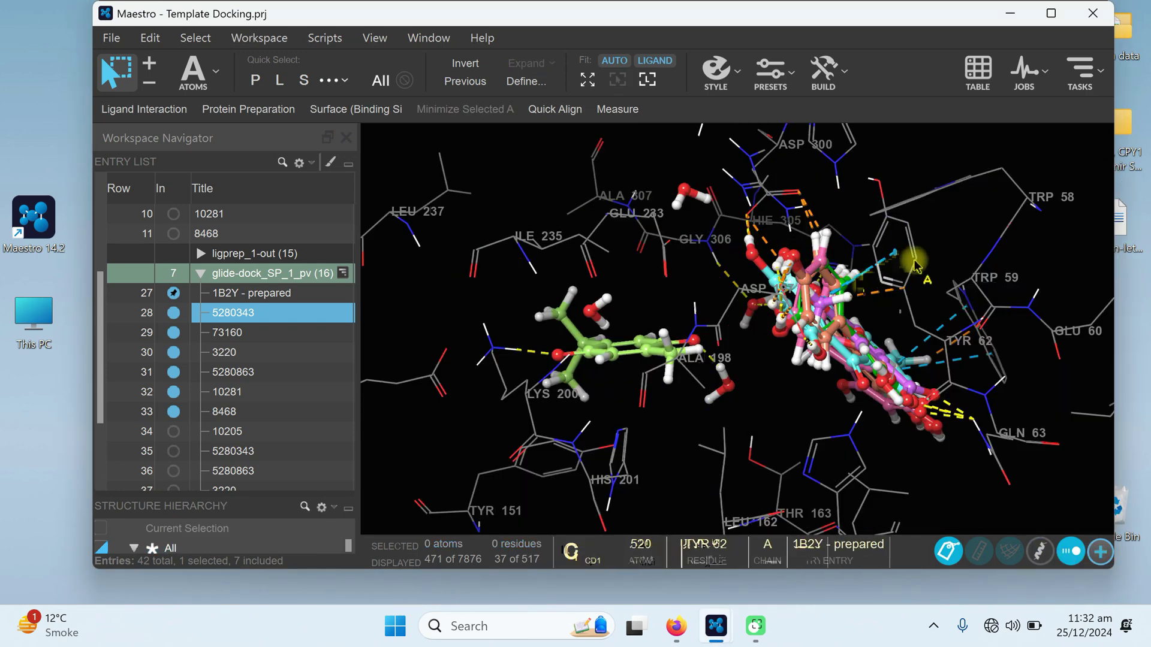
- Start a workspace image export named main.png in PNG format in the Template Docking folder
right_click(932, 265)
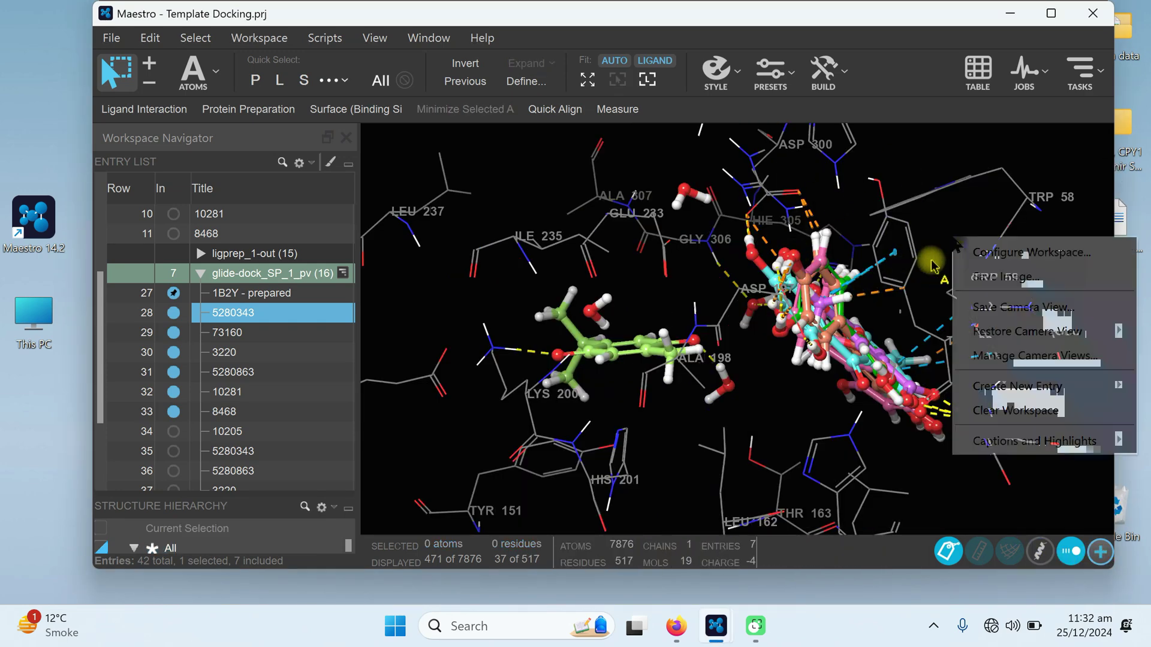
click(971, 278)
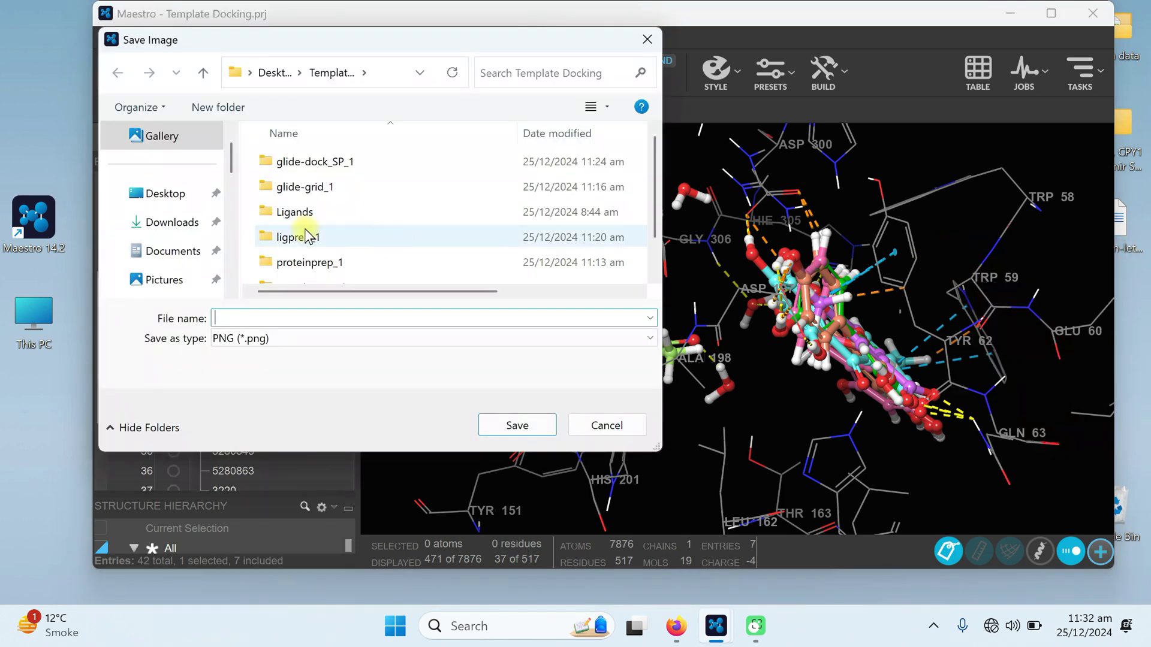
scroll(311, 245, down, 1)
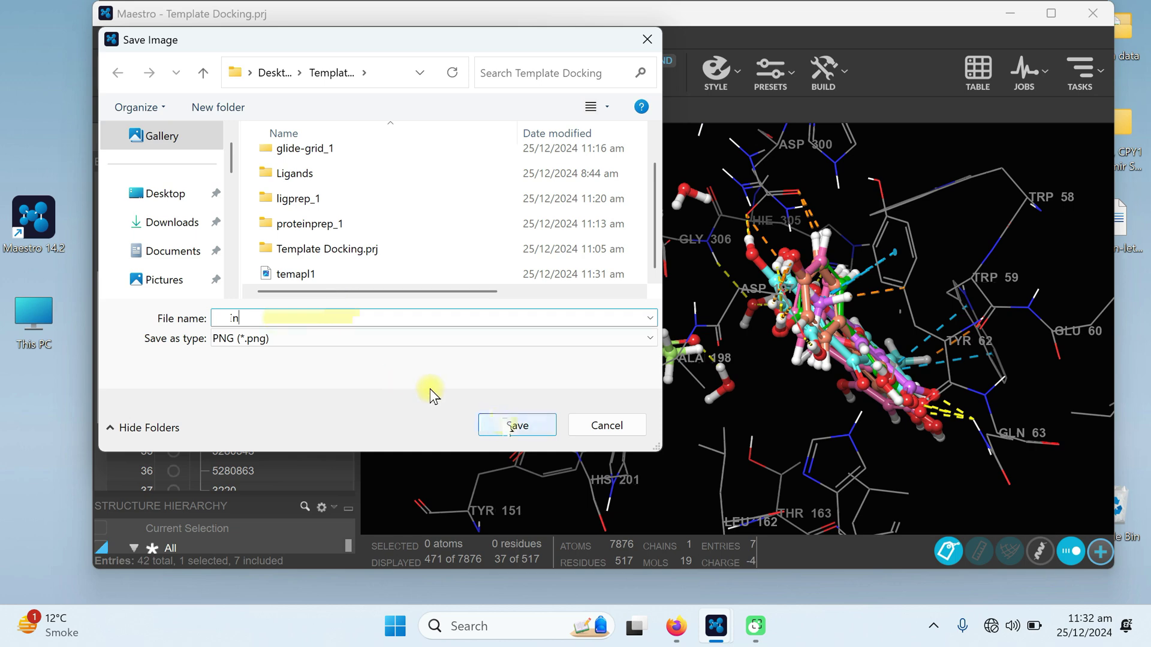
click(506, 424)
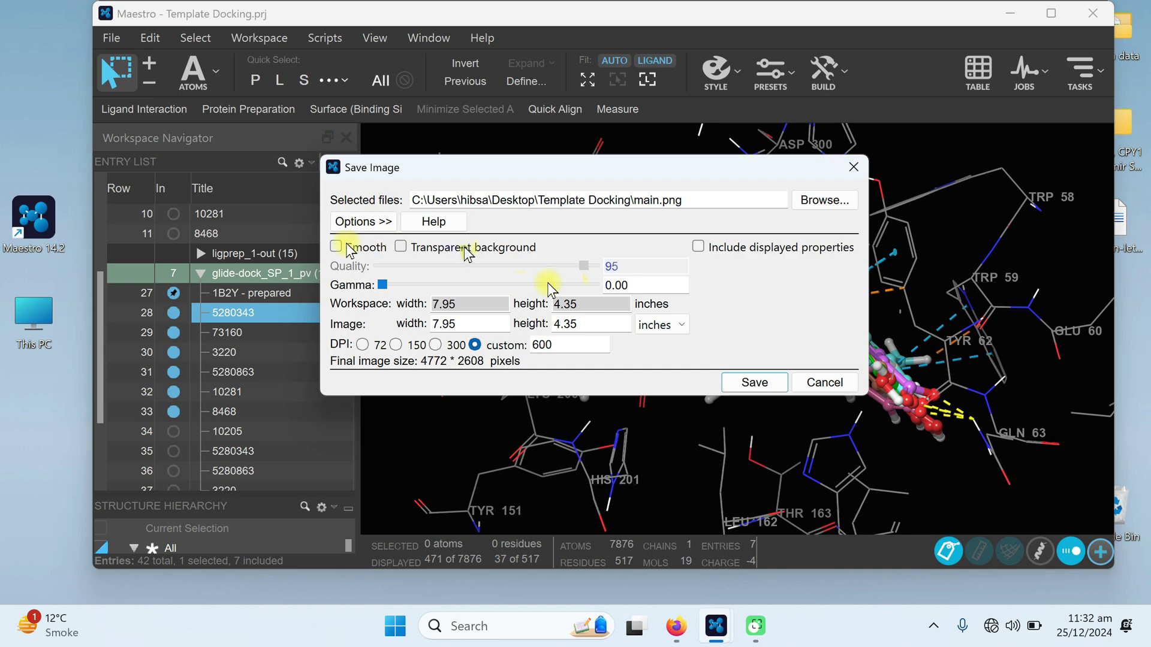
- Keep the image background non-transparent, set the custom resolution to 800 DPI and save the workspace image
click(401, 247)
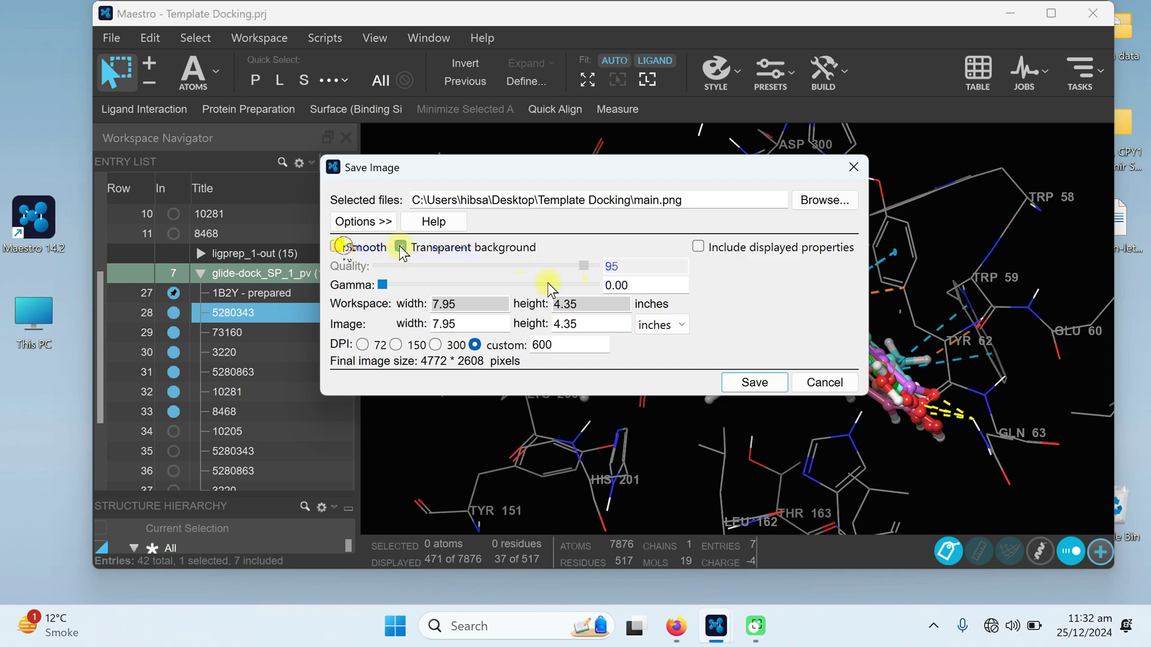
click(400, 246)
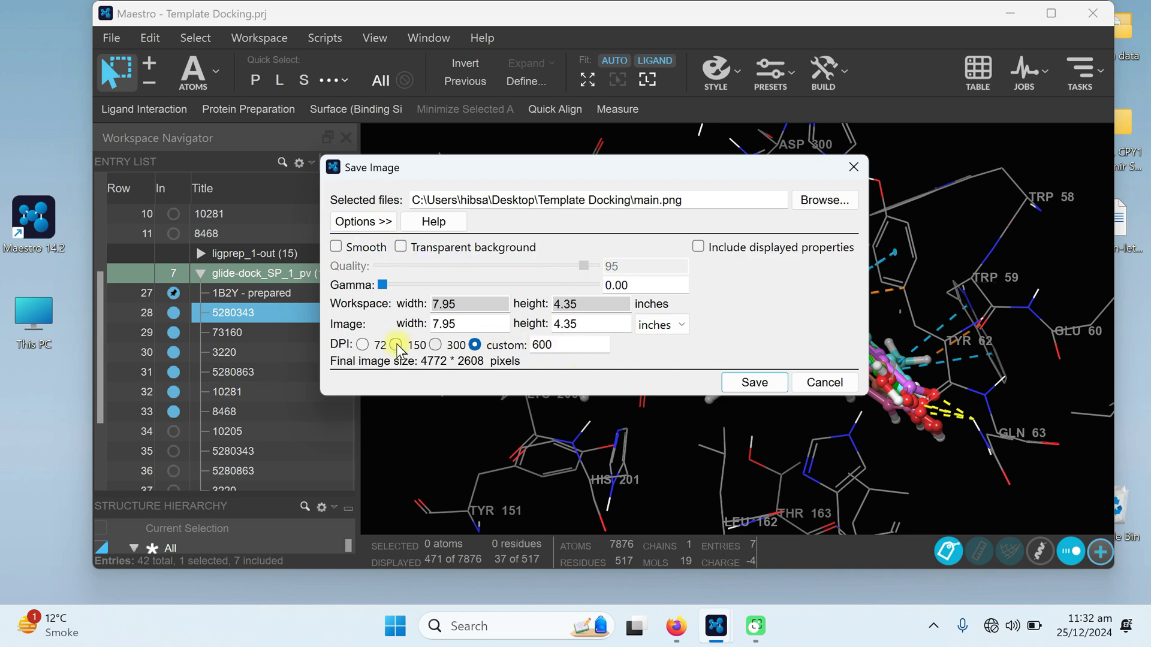
double_click(542, 345)
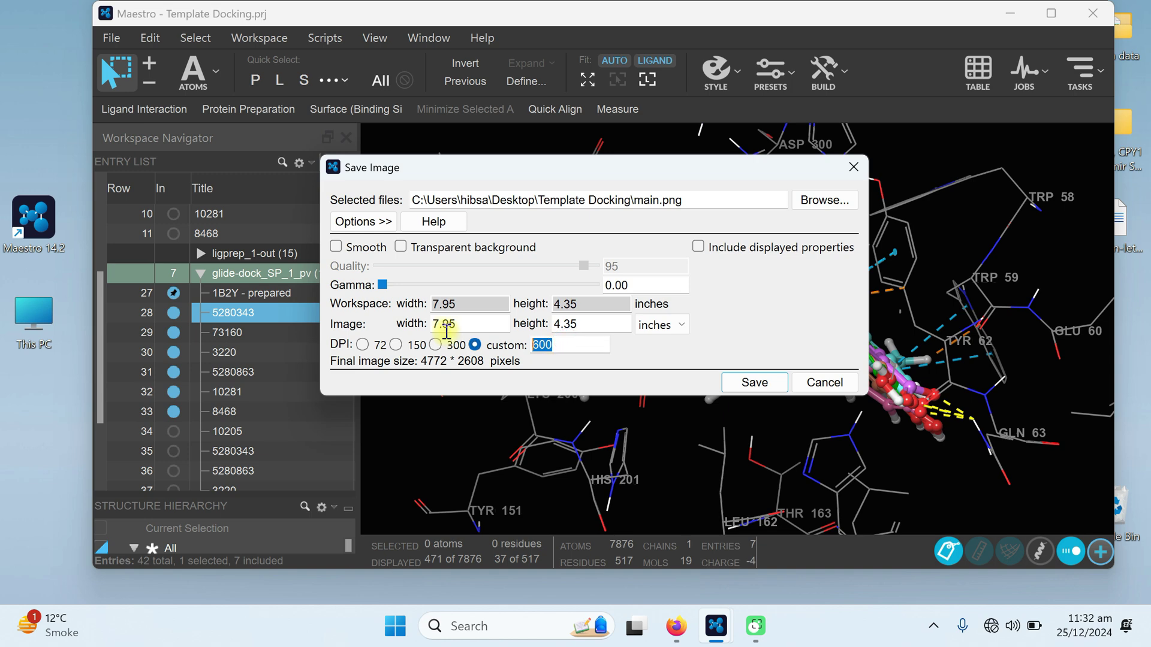
text(600)
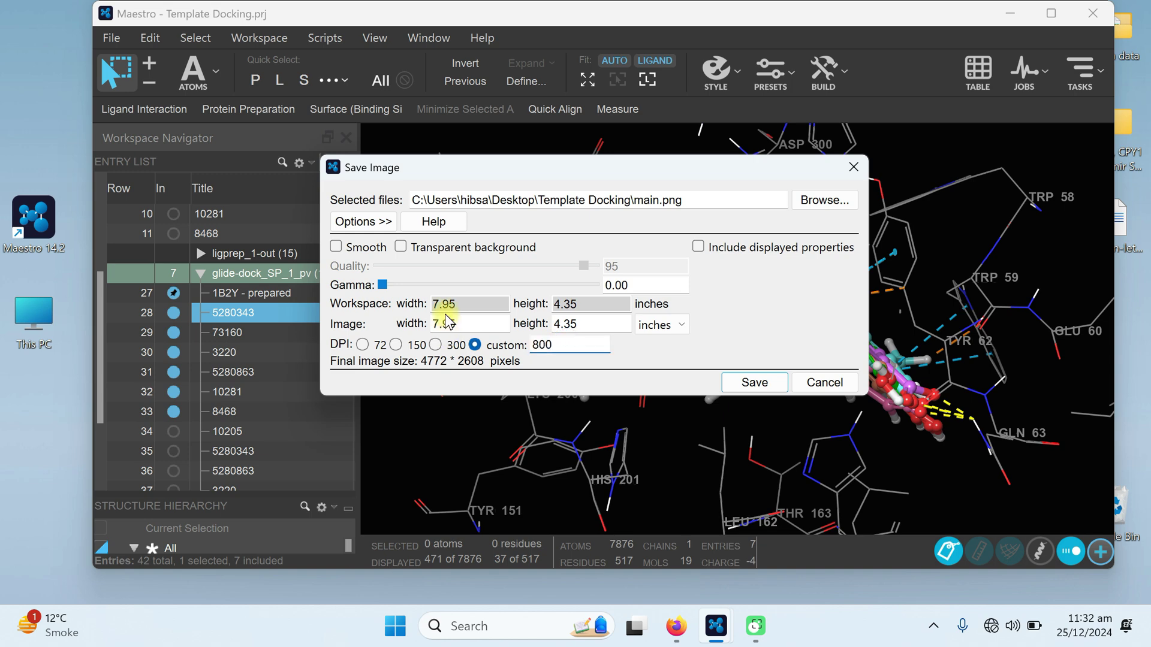
click(754, 383)
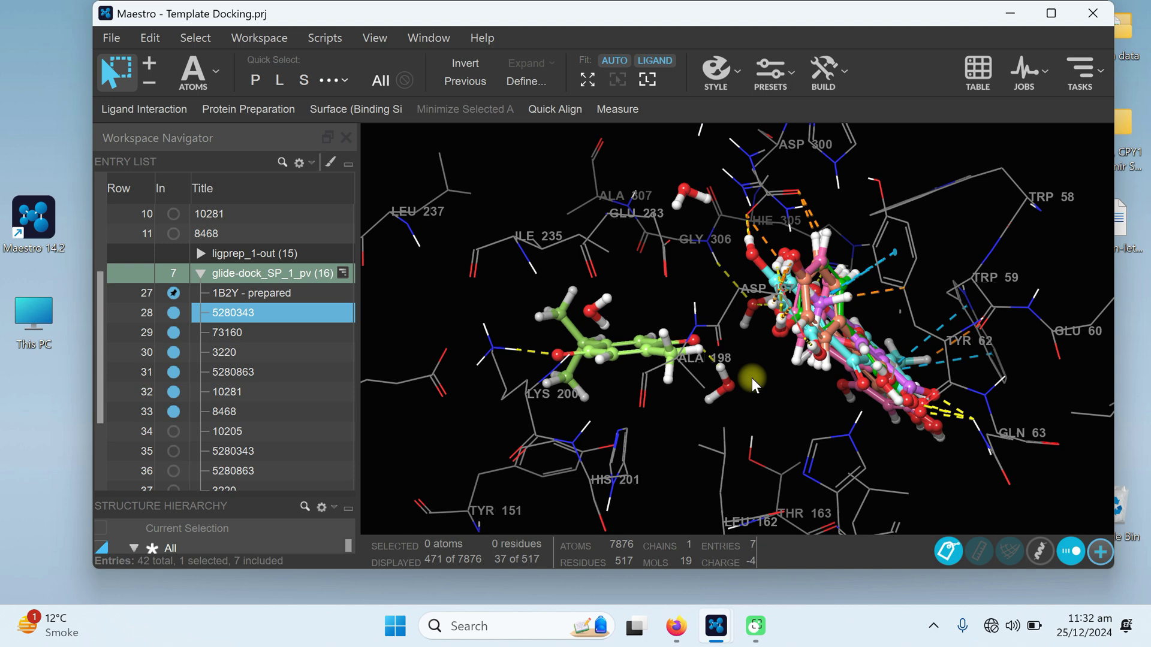
- Open the Template Docking folder from the desktop and view the exported interaction diagram temapl1 at full size
click(1019, 13)
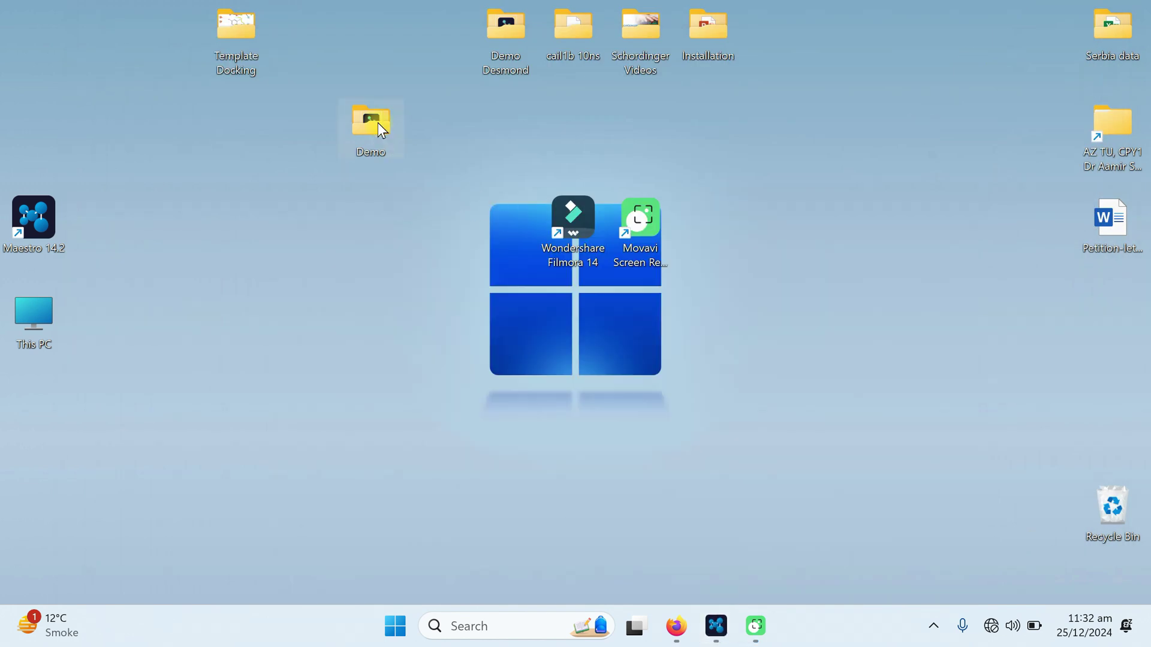
click(207, 41)
double_click(234, 30)
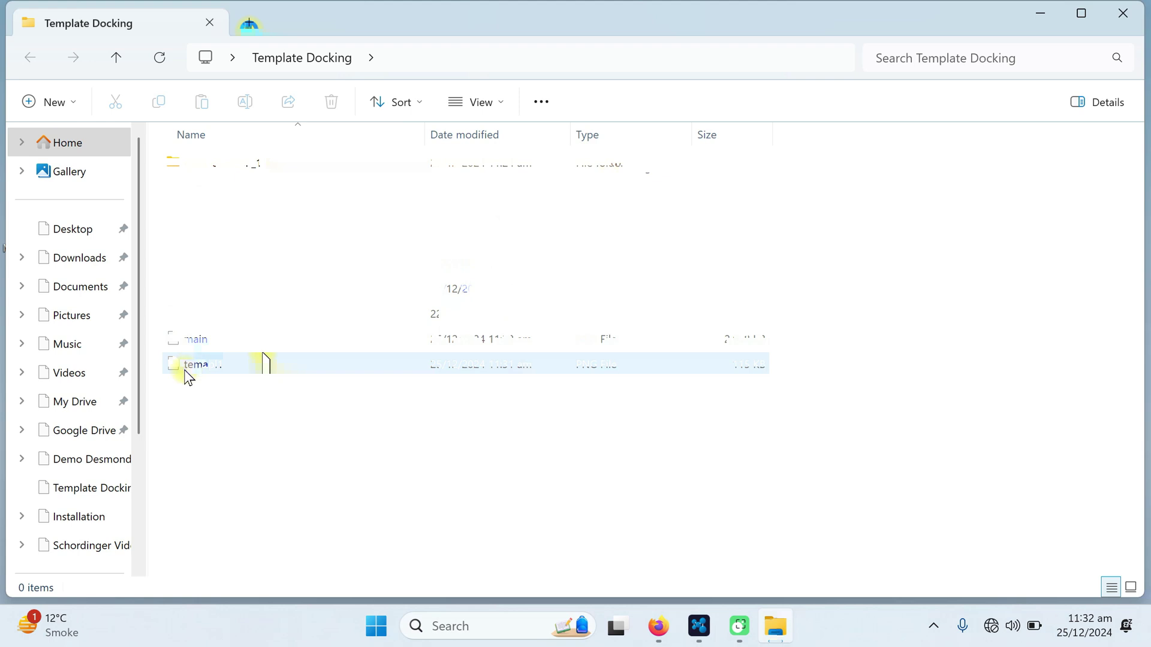
click(207, 365)
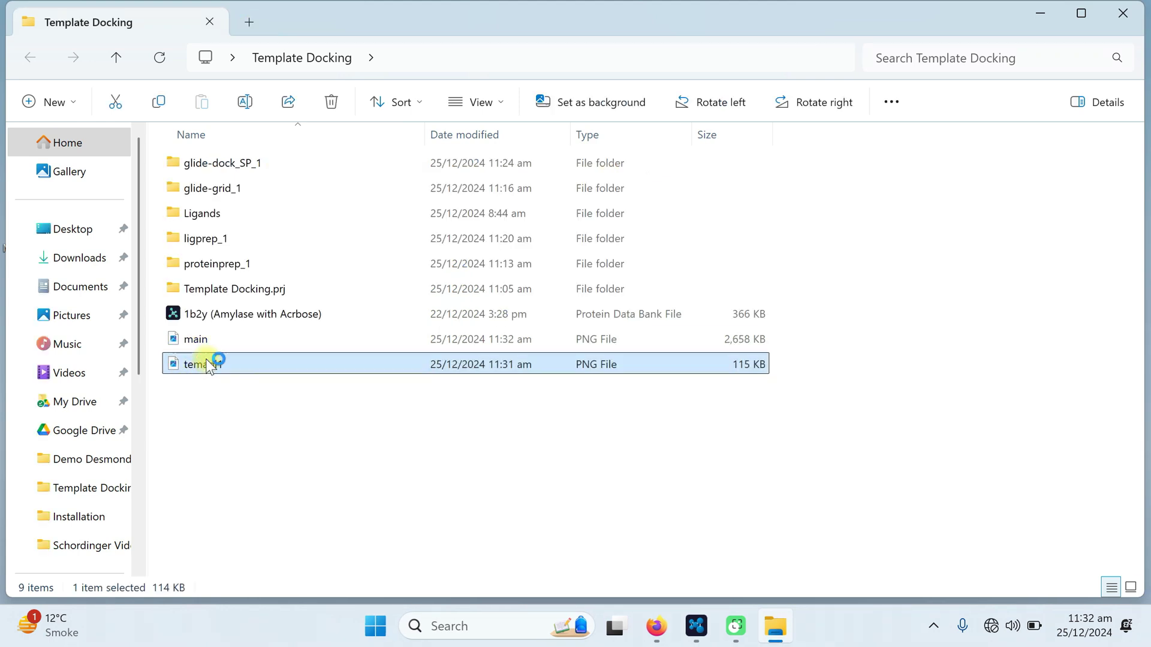
double_click(207, 365)
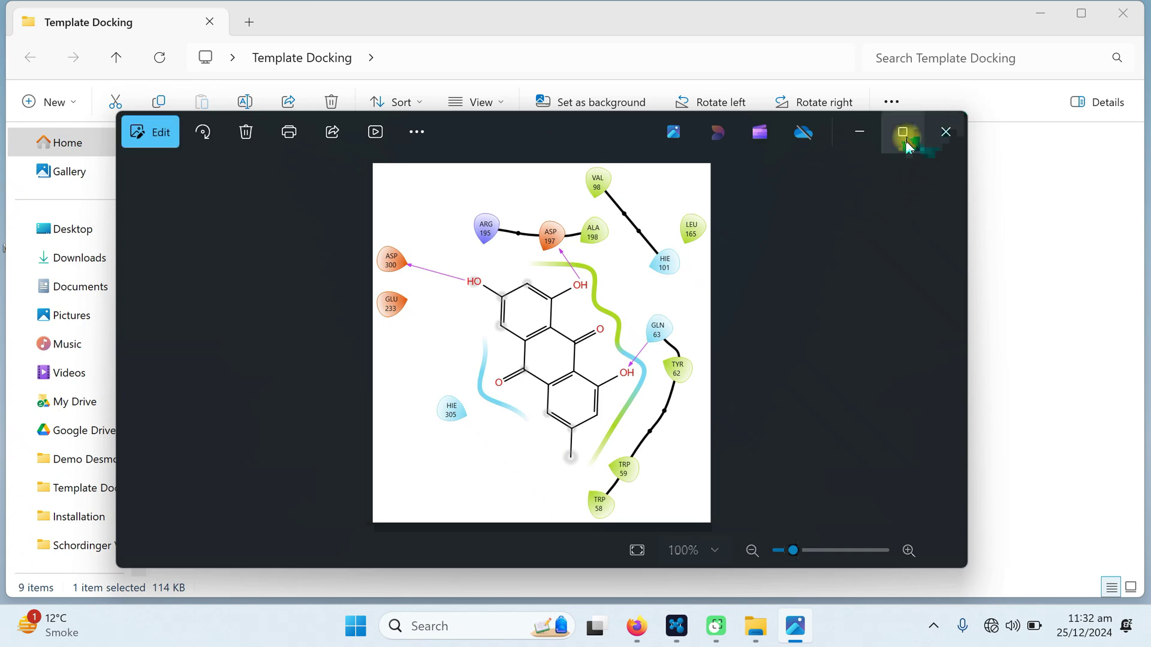
click(902, 133)
click(1037, 24)
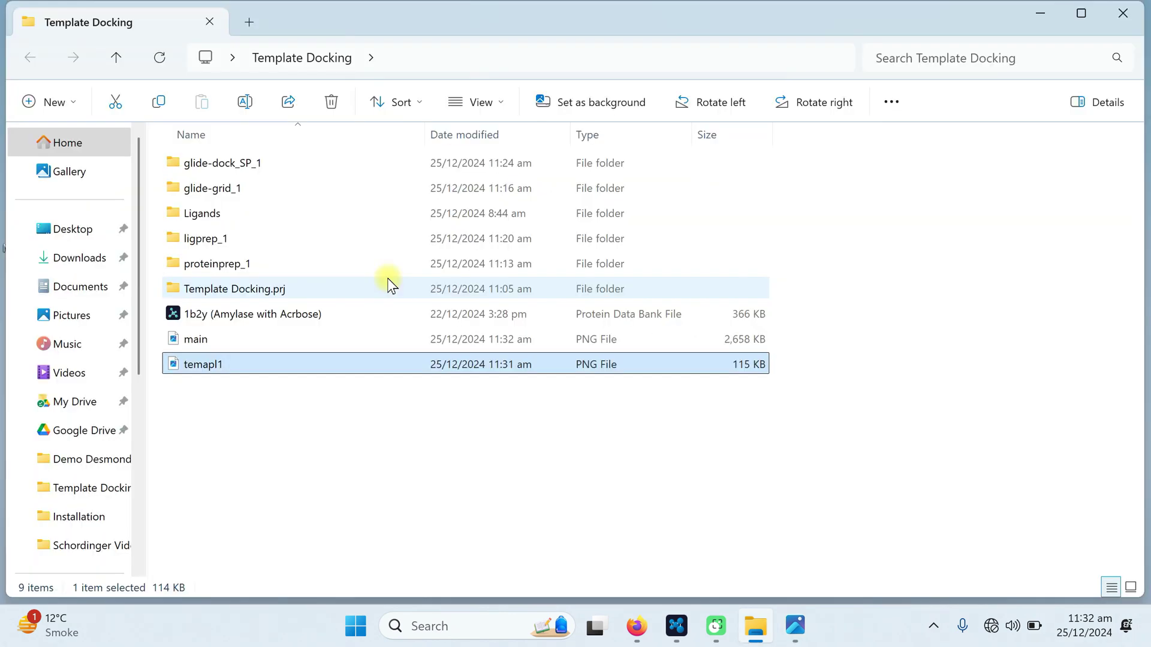
- View the exported workspace image main, and return to the Maestro project window
click(192, 341)
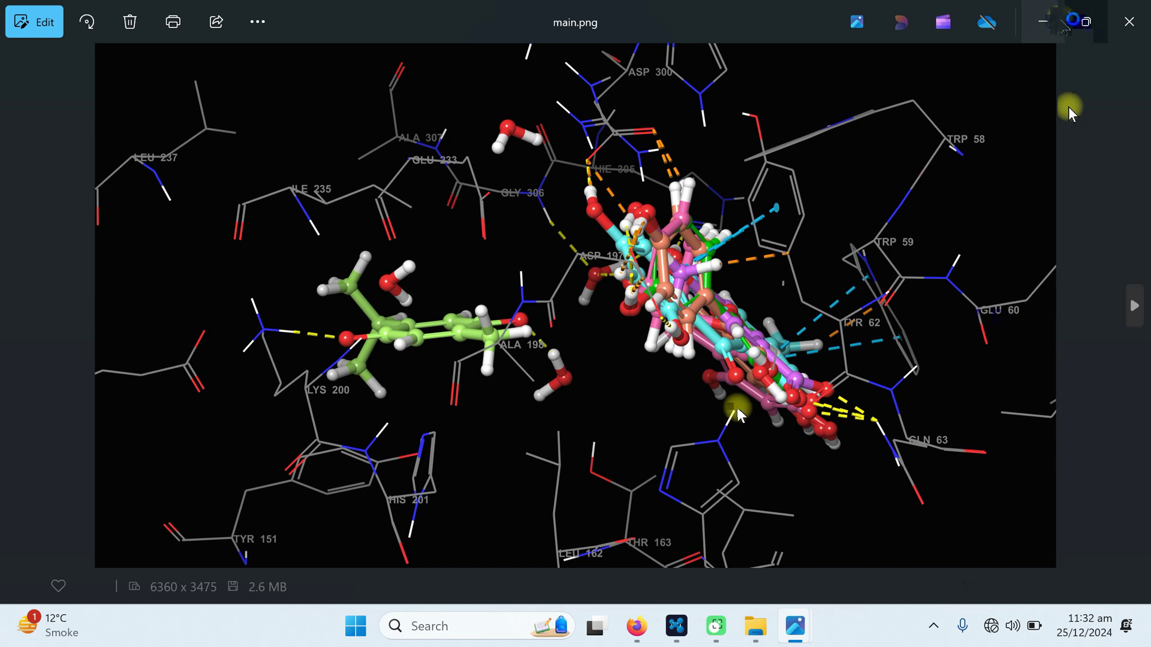
key(alt+Tab)
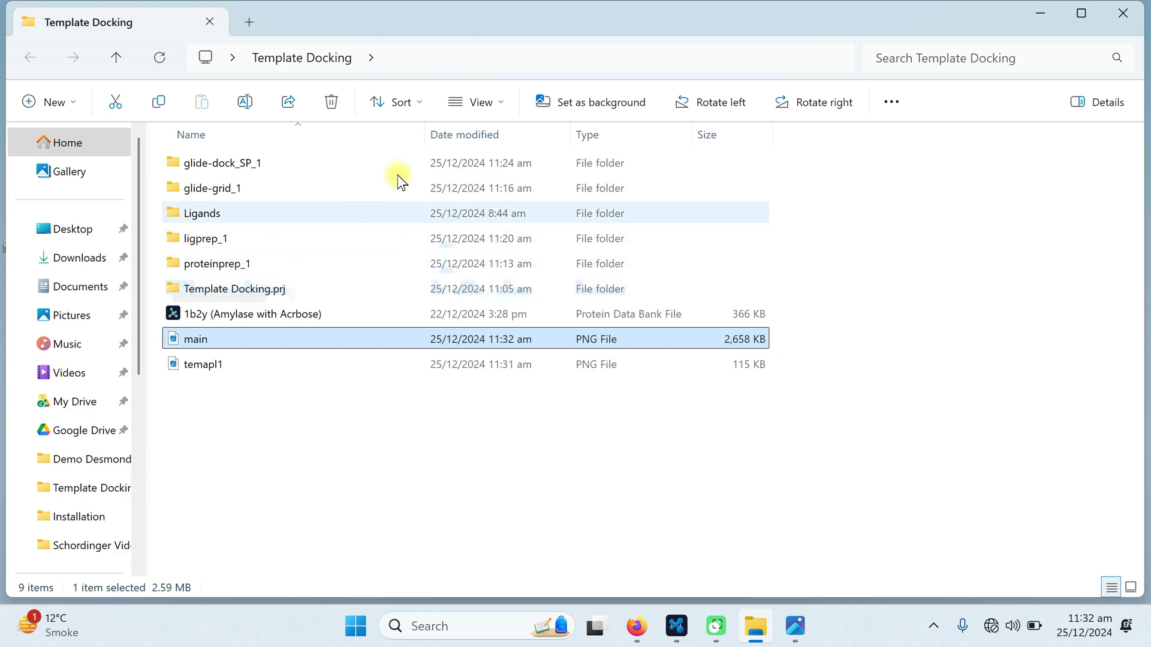
mouse_move(676, 626)
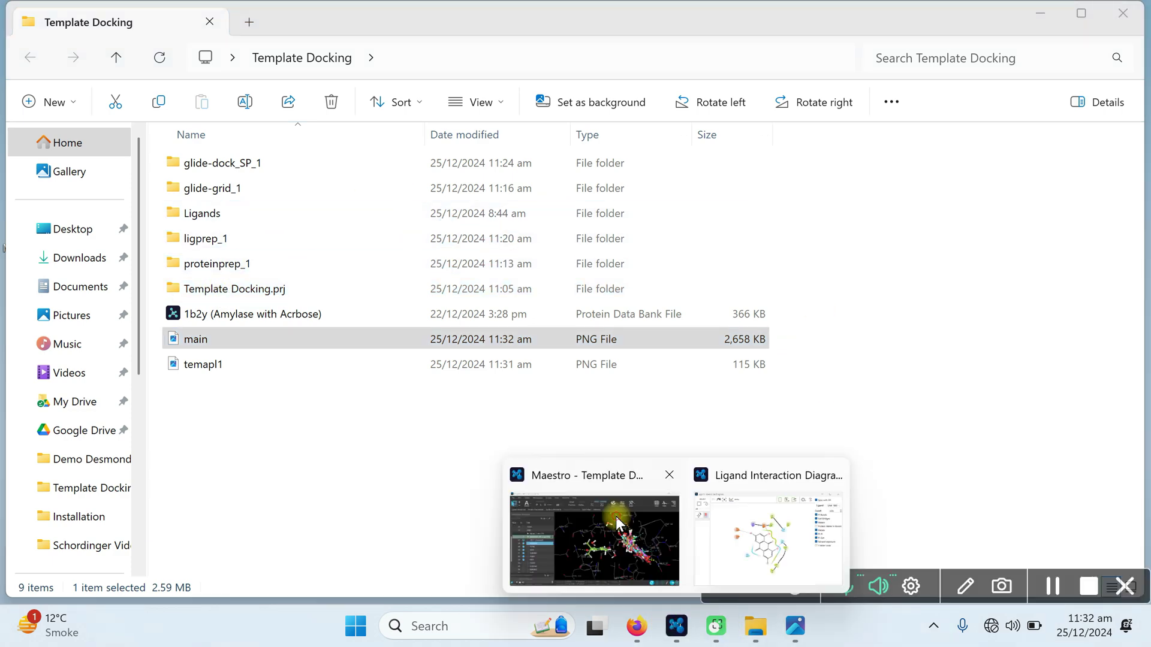
click(617, 523)
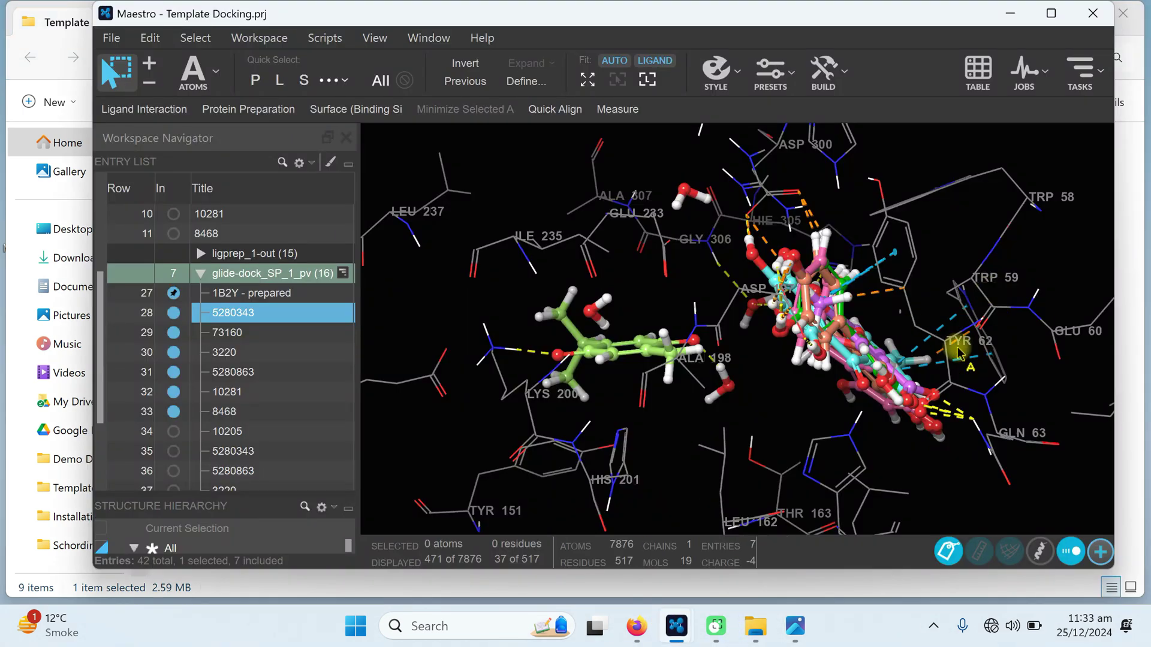